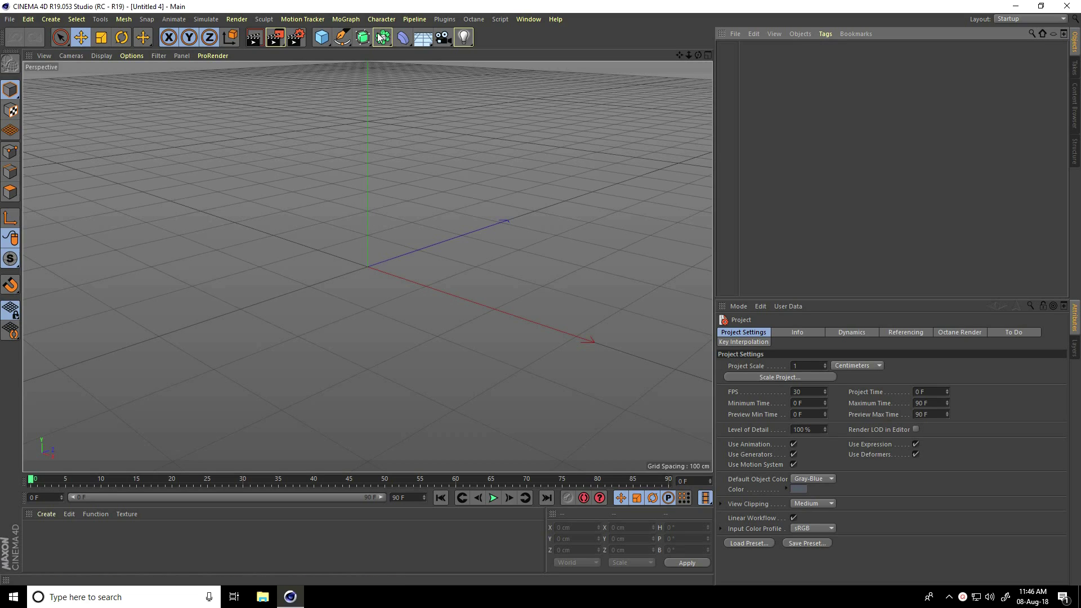
Step: Add a MoText object and replace its text with MOTION
{"action": "left_click", "coordinate": [345, 18]}
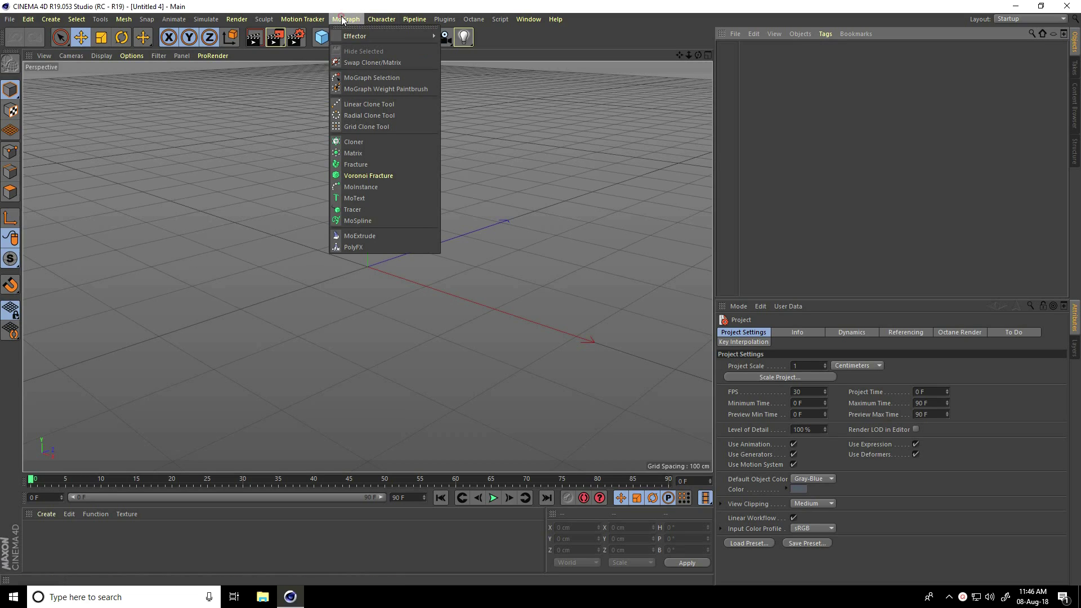
{"action": "left_click", "coordinate": [377, 198]}
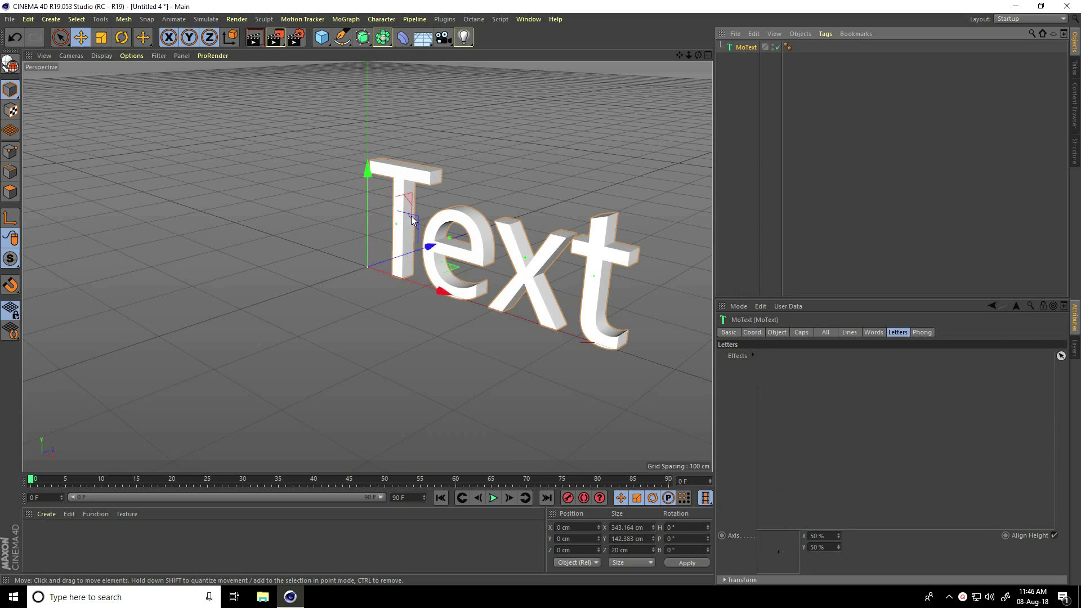
{"action": "left_click", "coordinate": [777, 332]}
{"action": "double_click", "coordinate": [801, 390]}
{"action": "type", "text": "MO"}
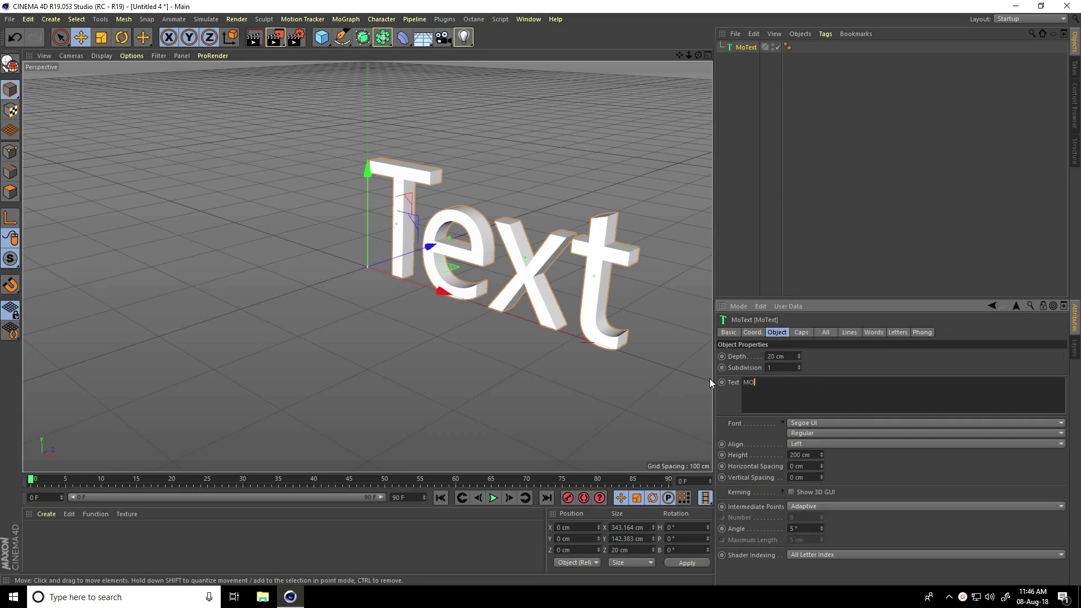
{"action": "type", "text": "TION"}
Step: Middle-align the MOTION text and set its font to Roboto Black
{"action": "left_click", "coordinate": [804, 444]}
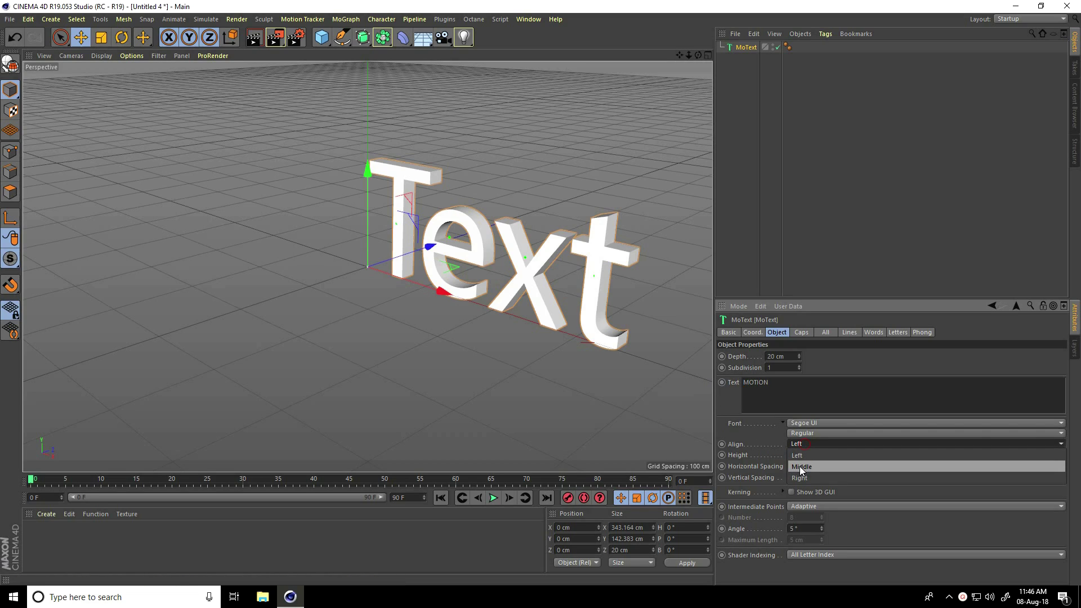
{"action": "left_click", "coordinate": [799, 466]}
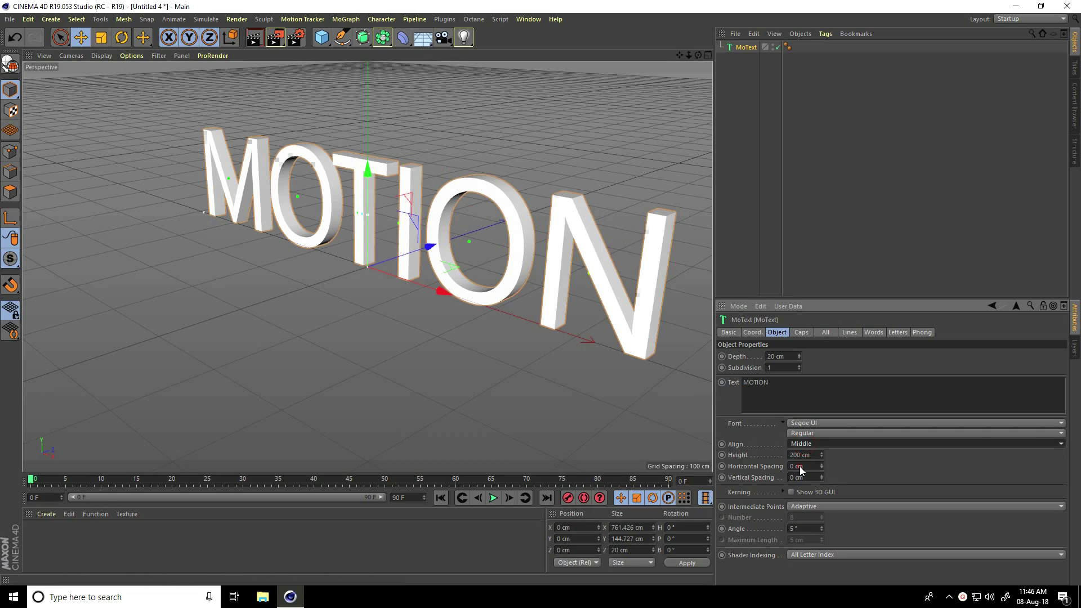
{"action": "left_click", "coordinate": [808, 425]}
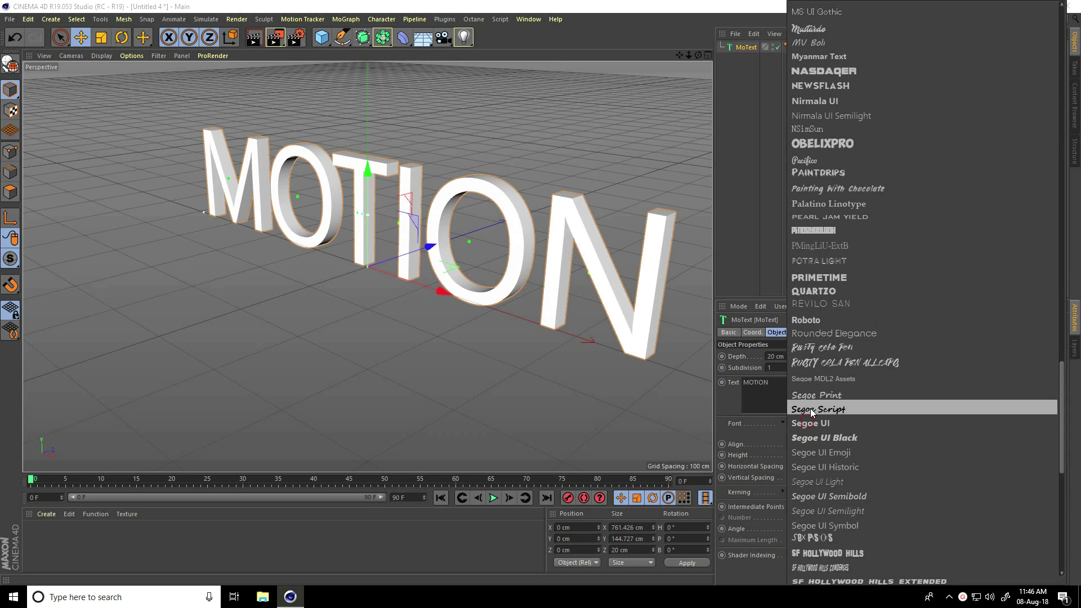
{"action": "left_click", "coordinate": [814, 322]}
{"action": "left_click_drag", "start_coordinate": [485, 197], "coordinate": [469, 174], "text": "alt"}
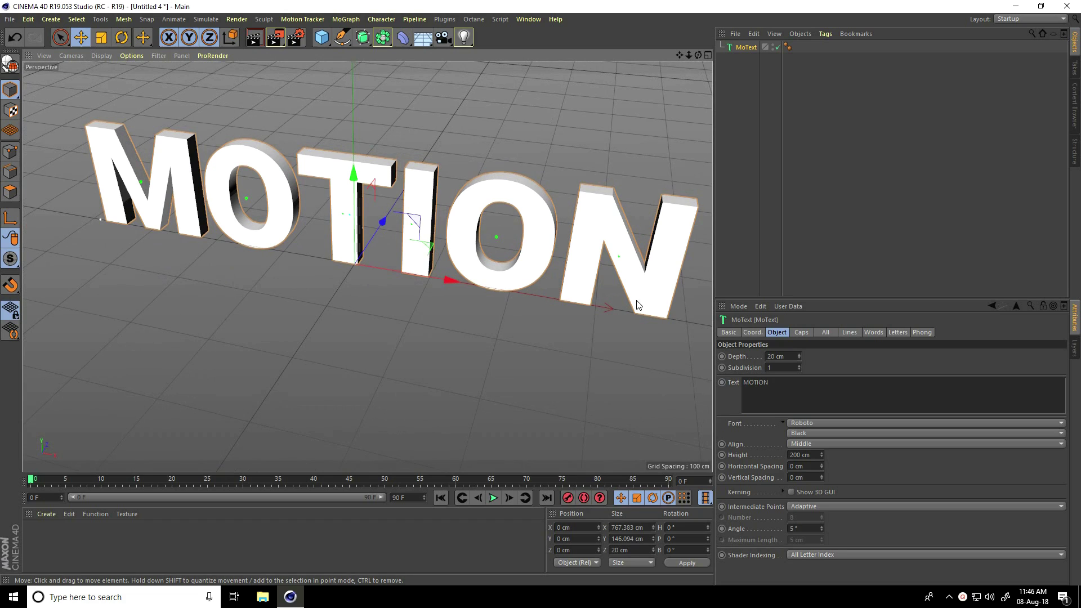
Step: Set the text depth to 50 cm and switch the viewport to Gouraud Shading (Lines)
{"action": "left_click", "coordinate": [776, 356]}
{"action": "type", "text": "50"}
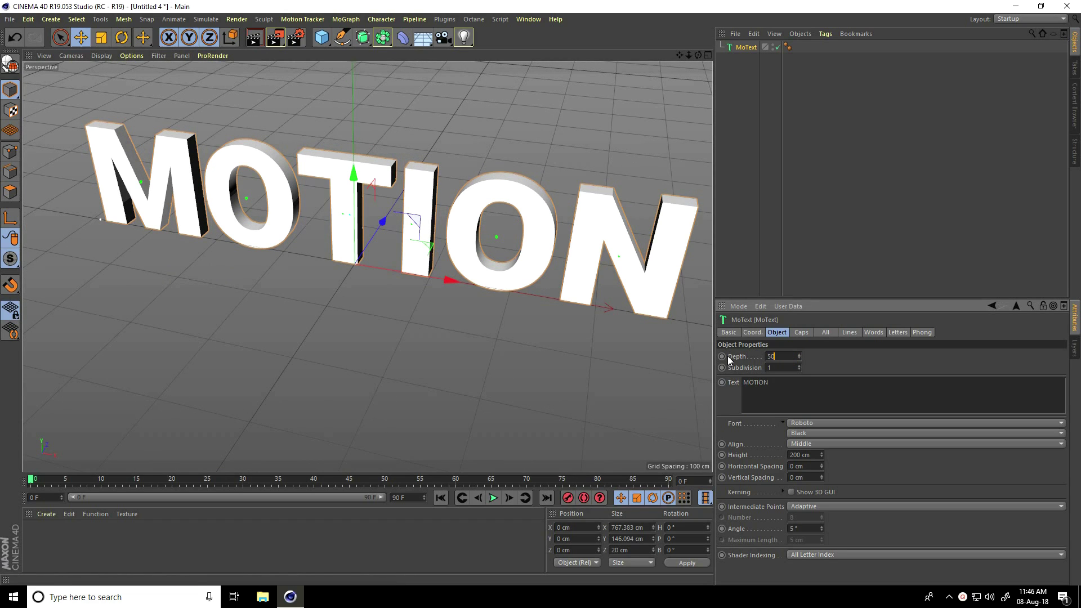
{"action": "key", "text": "Return"}
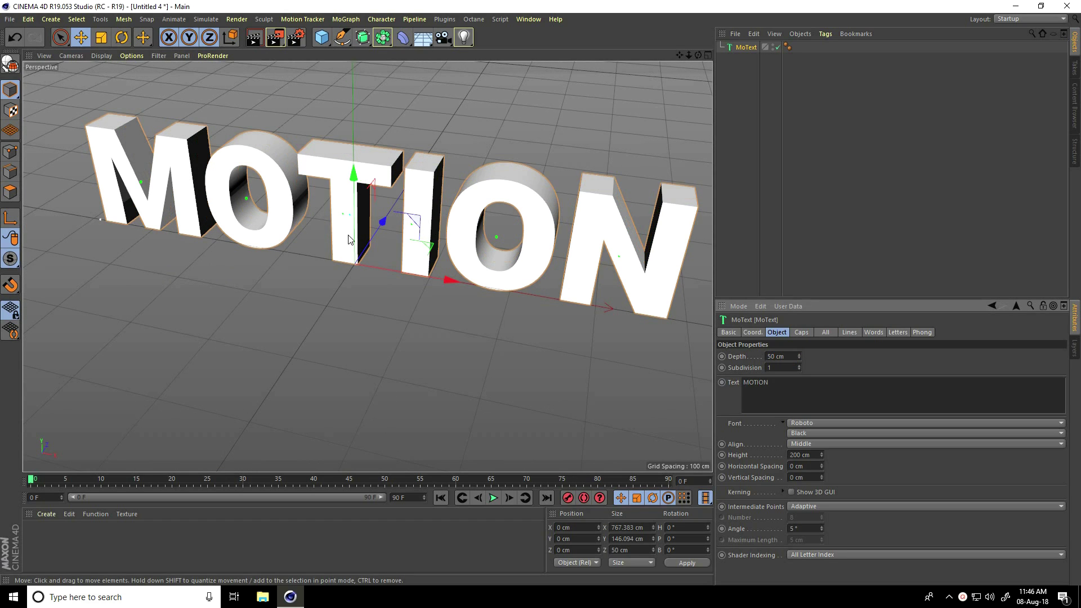
{"action": "left_click_drag", "start_coordinate": [352, 214], "coordinate": [373, 177], "text": "alt"}
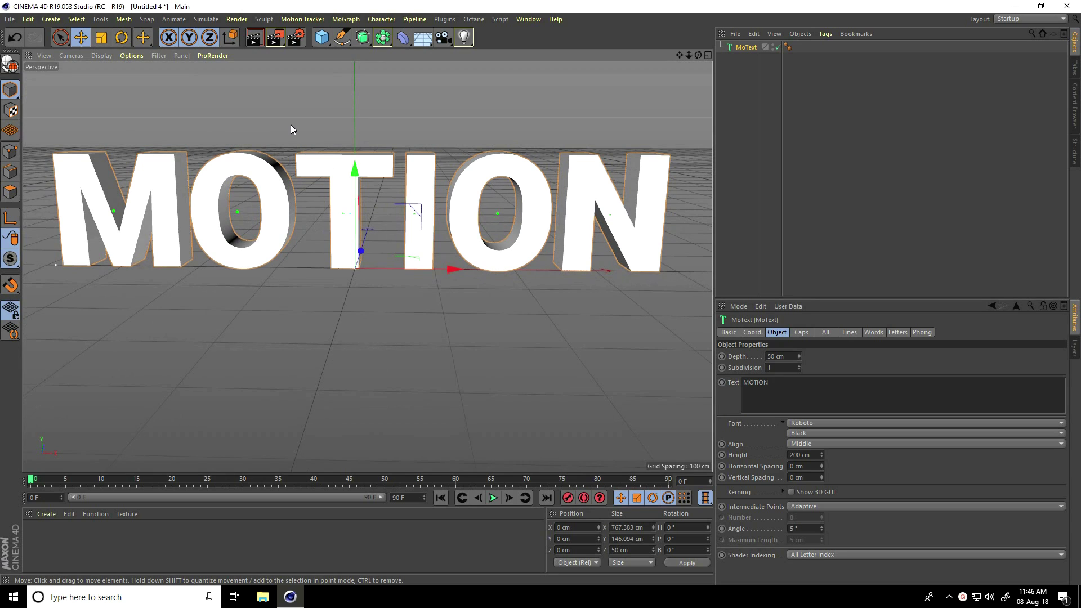
{"action": "left_click", "coordinate": [102, 55]}
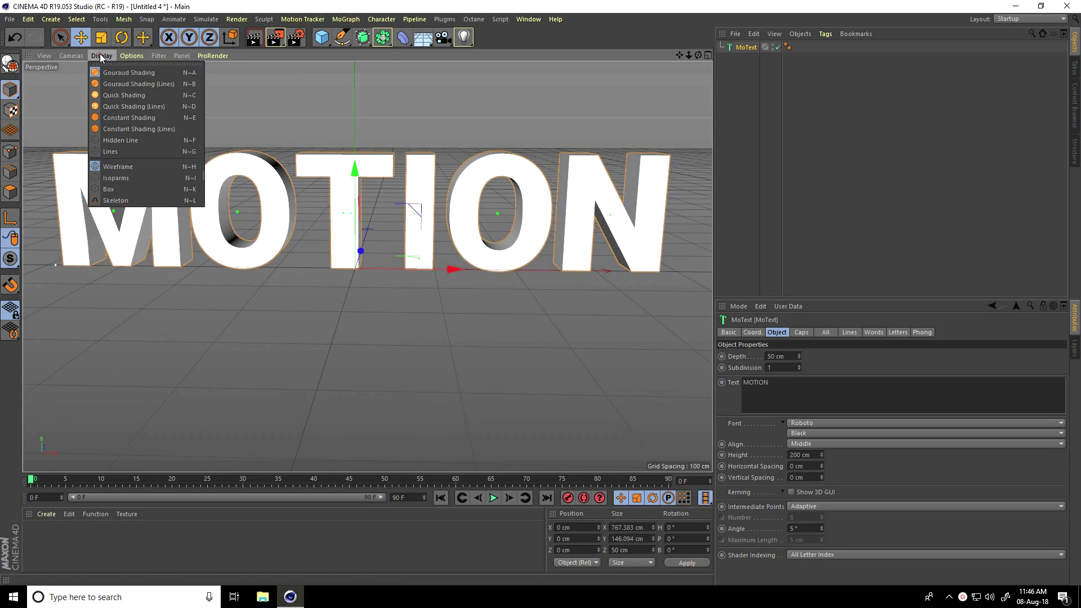
{"action": "left_click", "coordinate": [153, 84]}
{"action": "mouse_move", "coordinate": [225, 107]}
{"action": "left_mouse_down", "text": "alt"}
{"action": "mouse_move", "coordinate": [284, 124]}
{"action": "mouse_move", "coordinate": [309, 174]}
{"action": "mouse_move", "coordinate": [304, 141]}
{"action": "left_mouse_up", "text": "alt"}
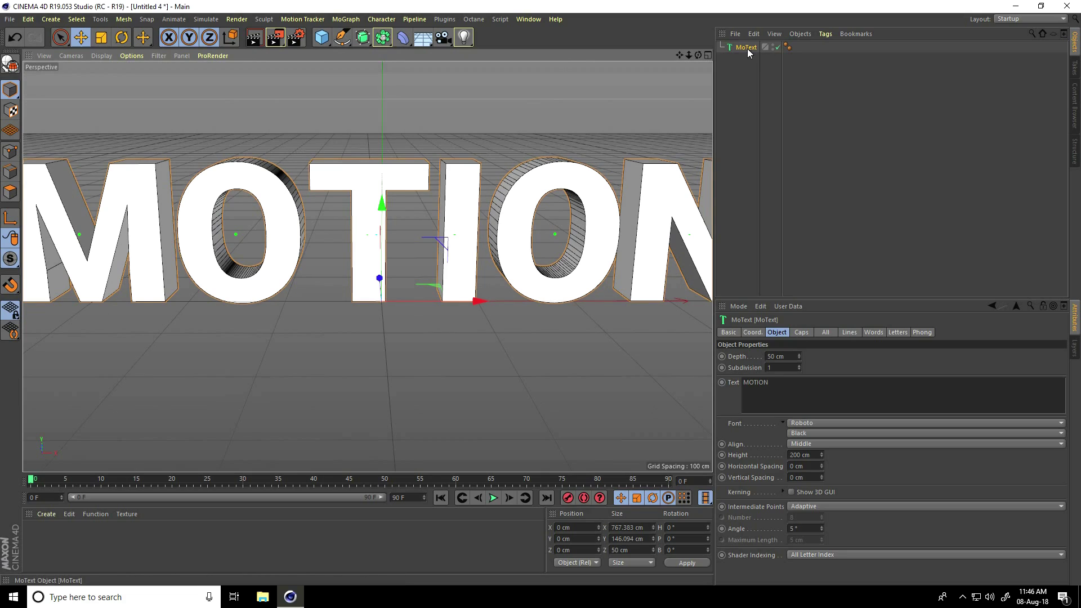
Step: Rename the MoText object to MOTION and copy it
{"action": "double_click", "coordinate": [789, 389]}
{"action": "key", "text": "ctrl+c"}
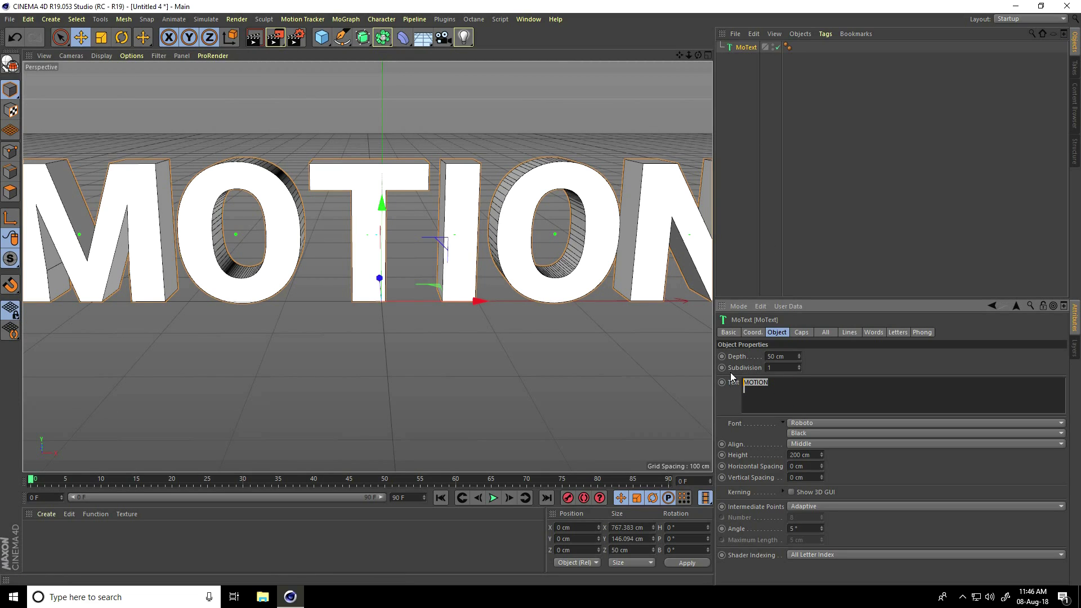
{"action": "double_click", "coordinate": [745, 47]}
{"action": "key", "text": "ctrl+v"}
{"action": "key", "text": "Return"}
{"action": "left_click", "coordinate": [511, 108]}
{"action": "scroll", "coordinate": [363, 180], "scroll_direction": "down", "scroll_amount": 2}
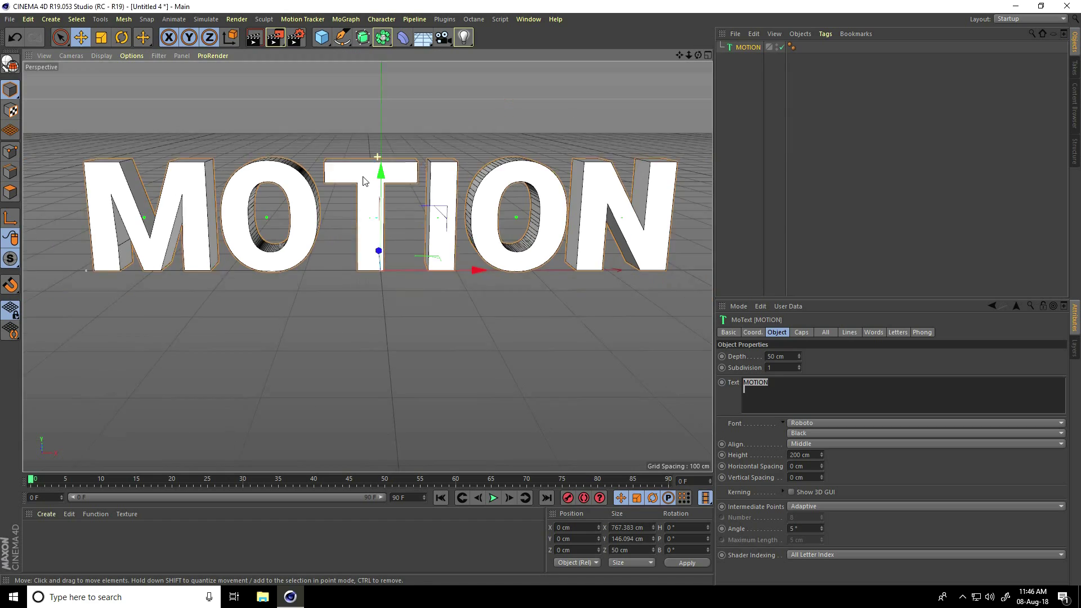
{"action": "scroll", "coordinate": [363, 181], "scroll_direction": "down", "scroll_amount": 1}
{"action": "key", "text": "ctrl+c"}
Step: Paste a copy of MOTION below the original and change its text to GRAPHICS
{"action": "key", "text": "ctrl+v"}
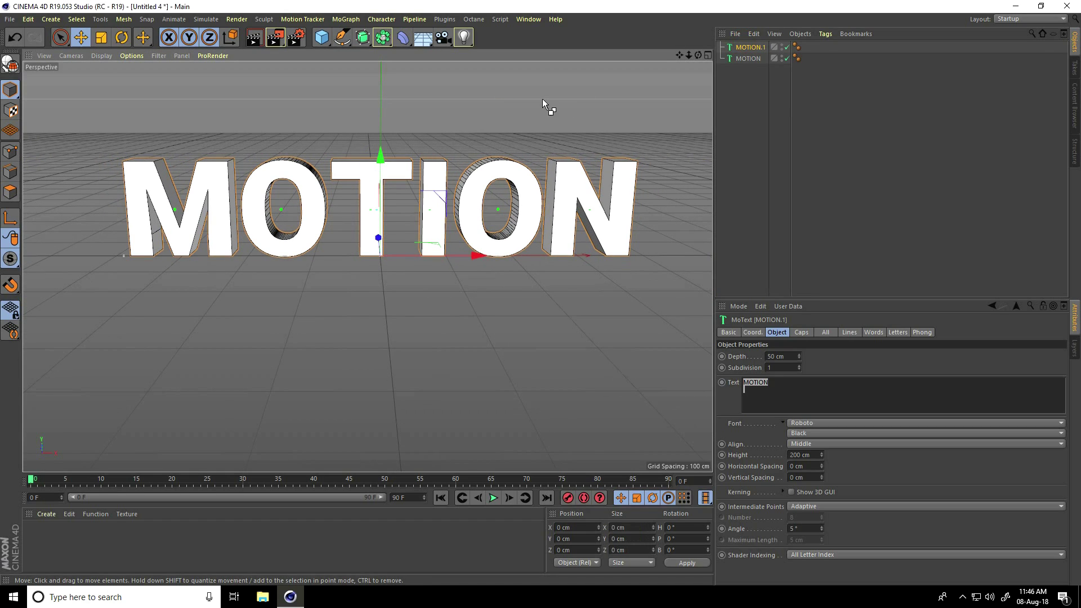
{"action": "left_click_drag", "start_coordinate": [380, 157], "coordinate": [380, 274]}
{"action": "double_click", "coordinate": [765, 381]}
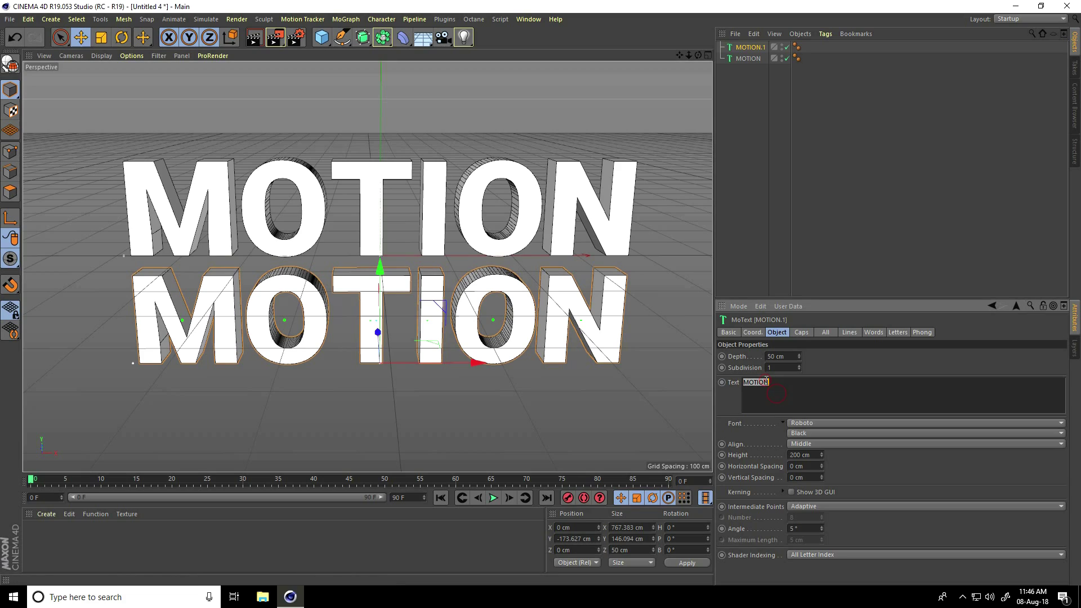
{"action": "type", "text": "GRAPHICS"}
Step: Set the GRAPHICS font to Bebas and lower it further beneath MOTION
{"action": "left_click", "coordinate": [803, 426]}
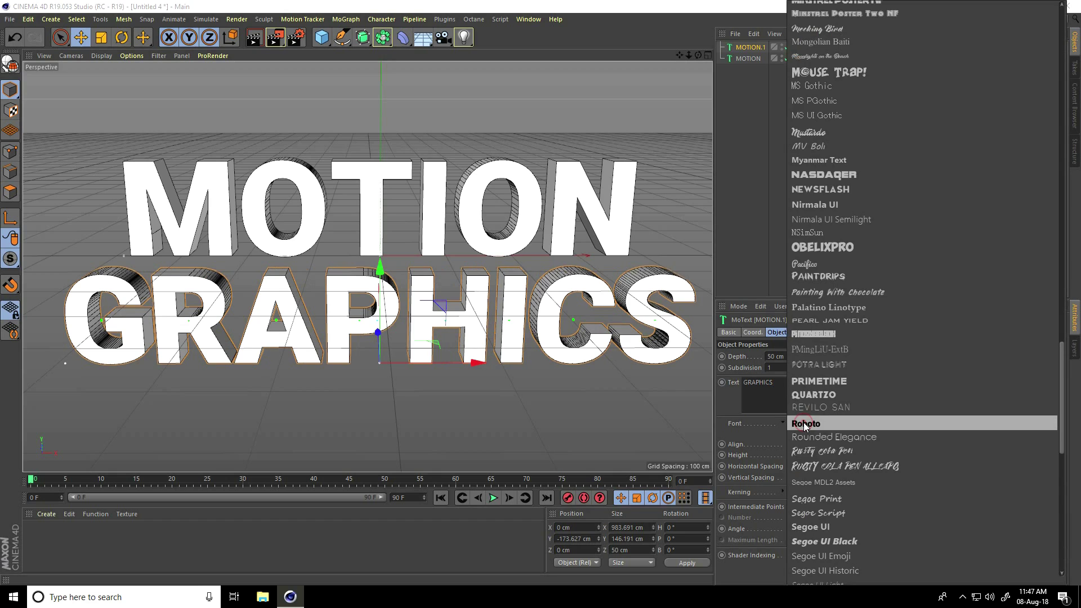
{"action": "left_click_drag", "start_coordinate": [1059, 404], "coordinate": [1006, 137]}
{"action": "left_click", "coordinate": [849, 173]}
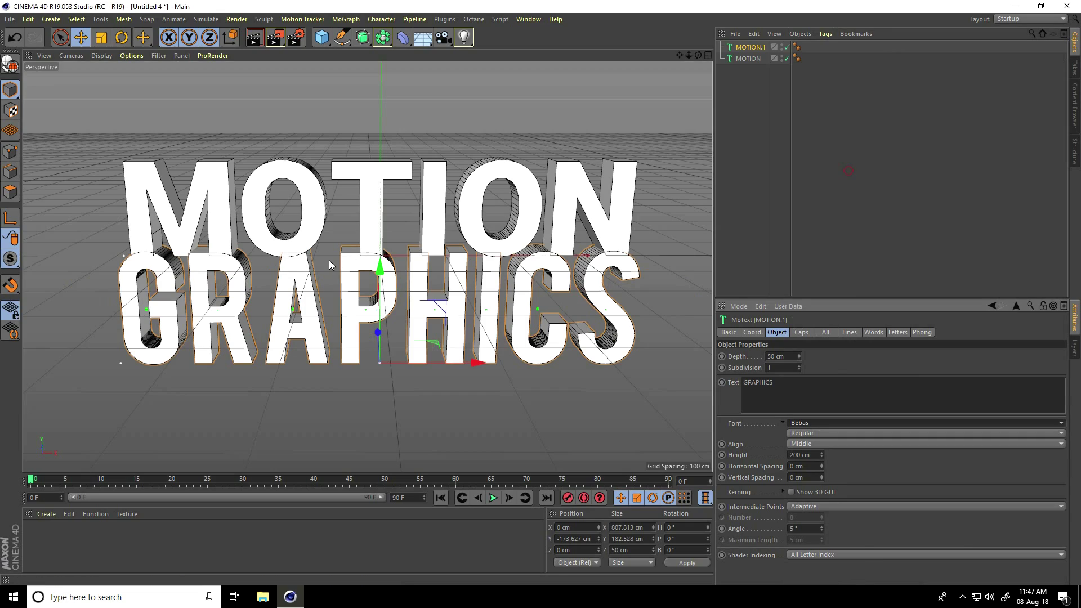
{"action": "left_click_drag", "start_coordinate": [383, 287], "coordinate": [329, 342], "text": "alt"}
Step: Rename the copy to GRAPHICS and place it after MOTION in the Object Manager
{"action": "left_click_drag", "start_coordinate": [775, 383], "coordinate": [751, 384]}
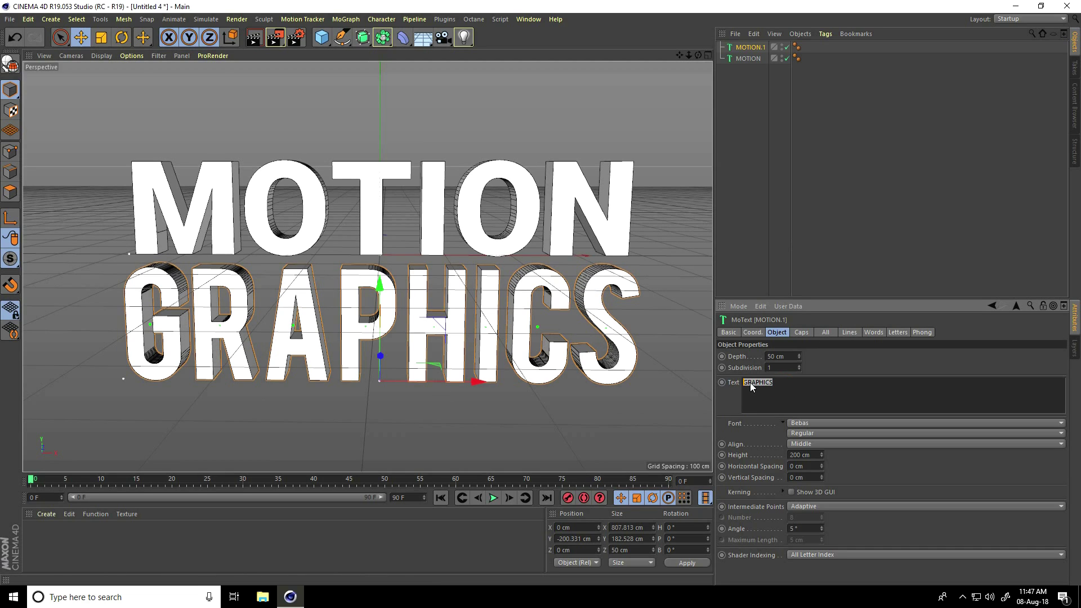
{"action": "left_click", "coordinate": [749, 59]}
{"action": "double_click", "coordinate": [752, 47]}
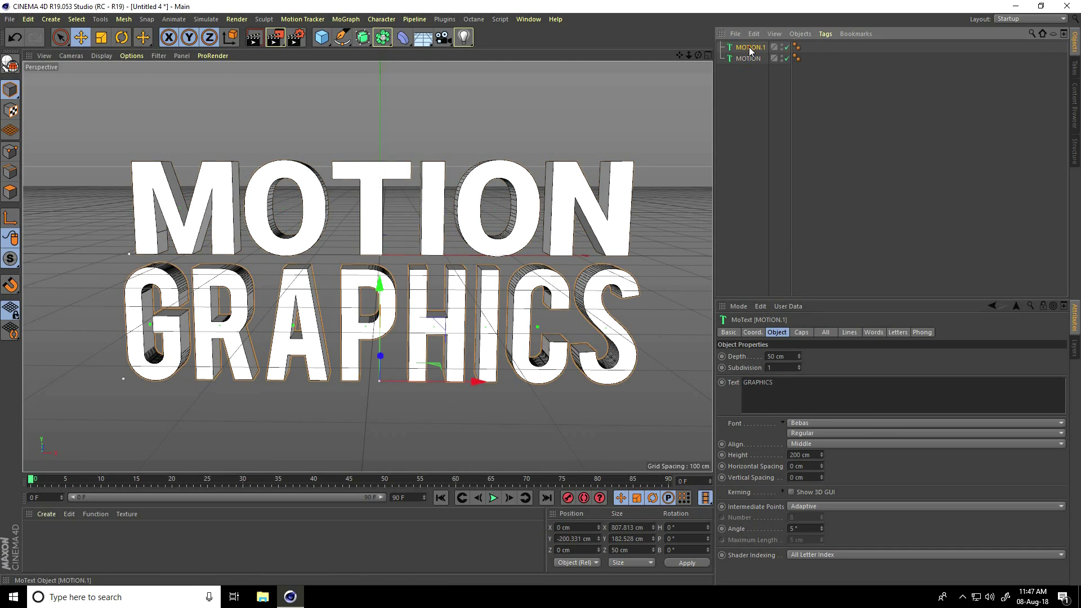
{"action": "key", "text": "ctrl+v"}
{"action": "key", "text": "Return"}
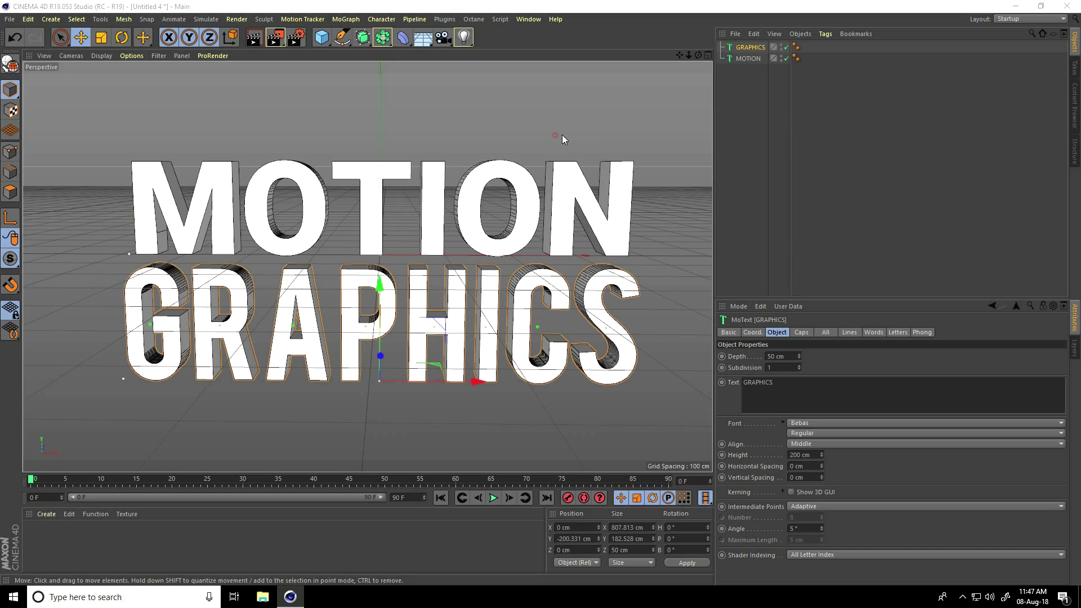
{"action": "left_click_drag", "start_coordinate": [750, 75], "coordinate": [751, 75]}
{"action": "left_click", "coordinate": [738, 48]}
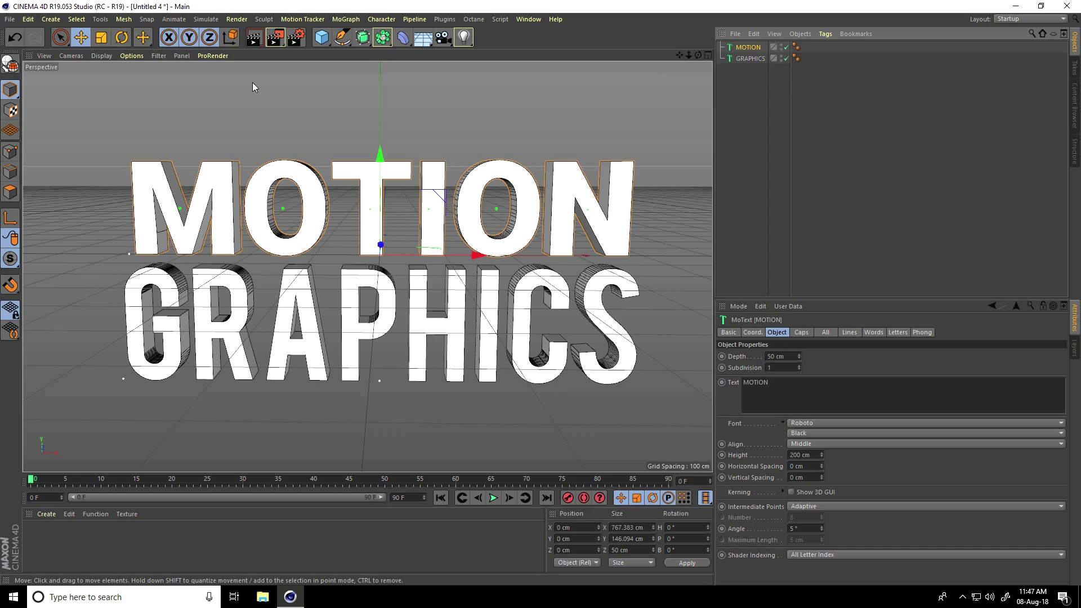
Step: Make MOTION editable with C, then add a Camera and view through it
{"action": "key", "text": "c"}
{"action": "left_click_drag", "start_coordinate": [394, 248], "coordinate": [371, 203], "text": "alt"}
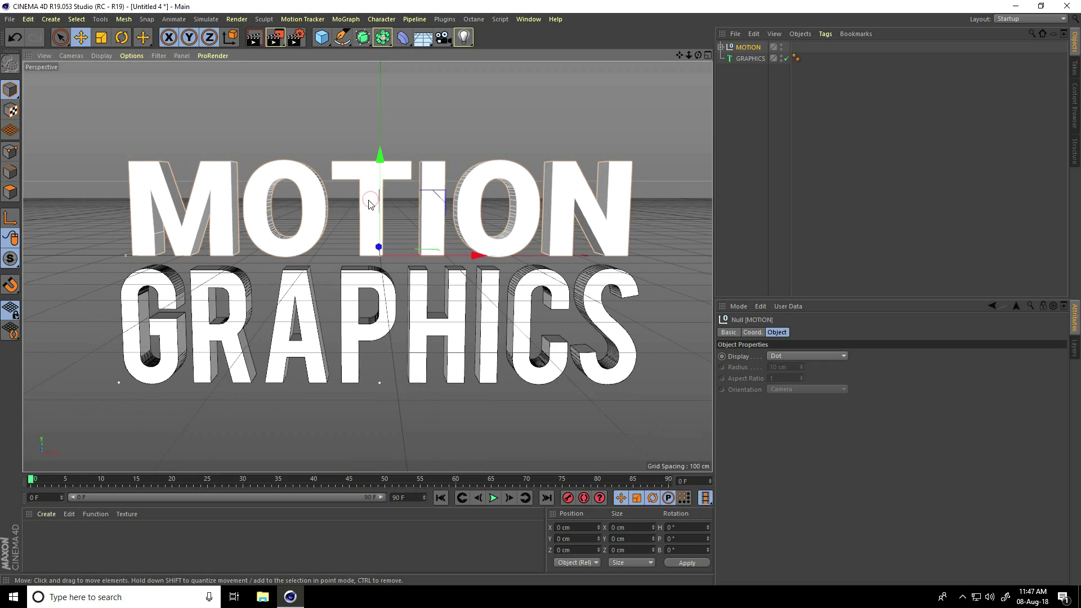
{"action": "left_click_drag", "start_coordinate": [443, 38], "coordinate": [475, 55]}
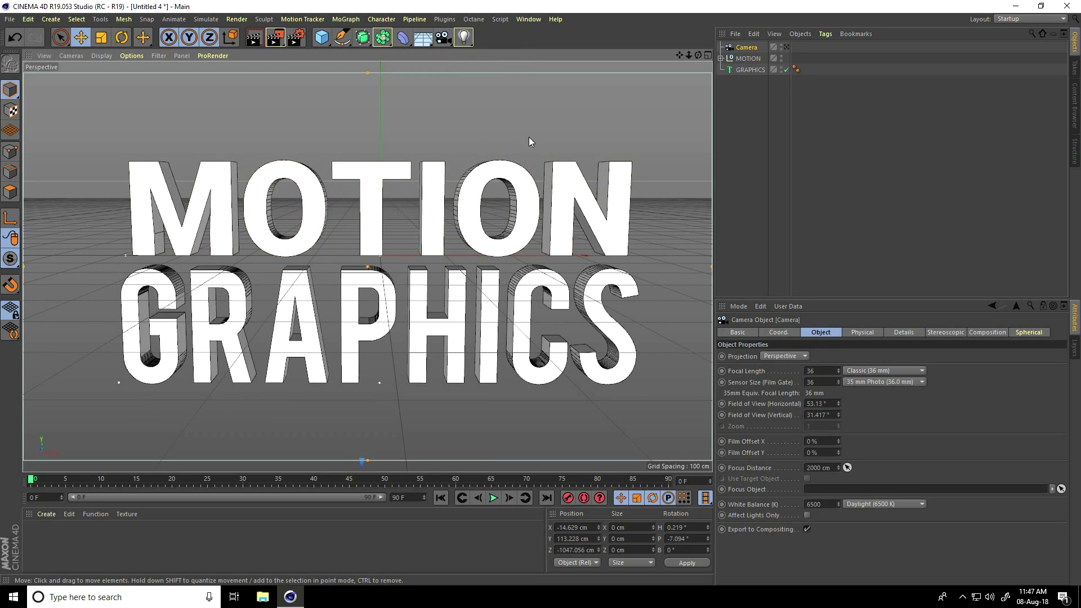
{"action": "left_click", "coordinate": [787, 46]}
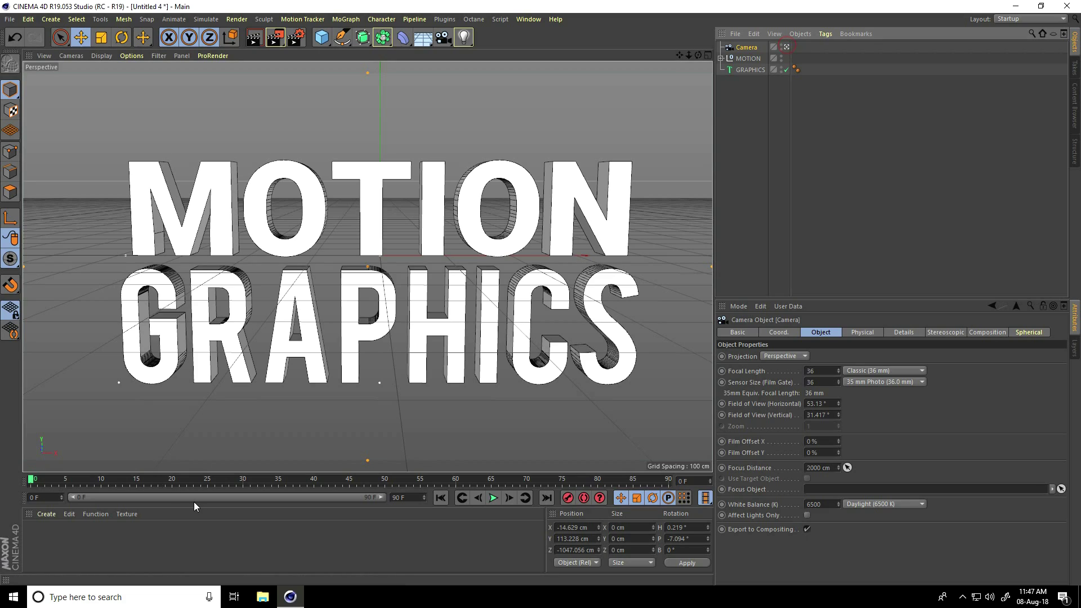
Step: Extend the end frame and preview range to 200 F
{"action": "left_click_drag", "start_coordinate": [418, 499], "coordinate": [393, 498]}
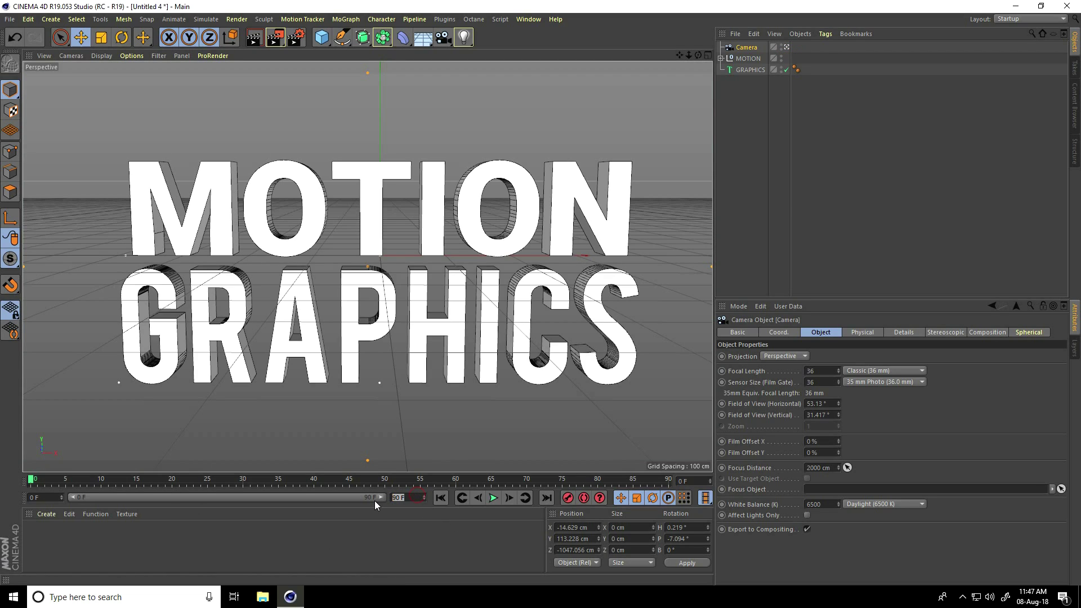
{"action": "type", "text": "200"}
{"action": "key", "text": "Return"}
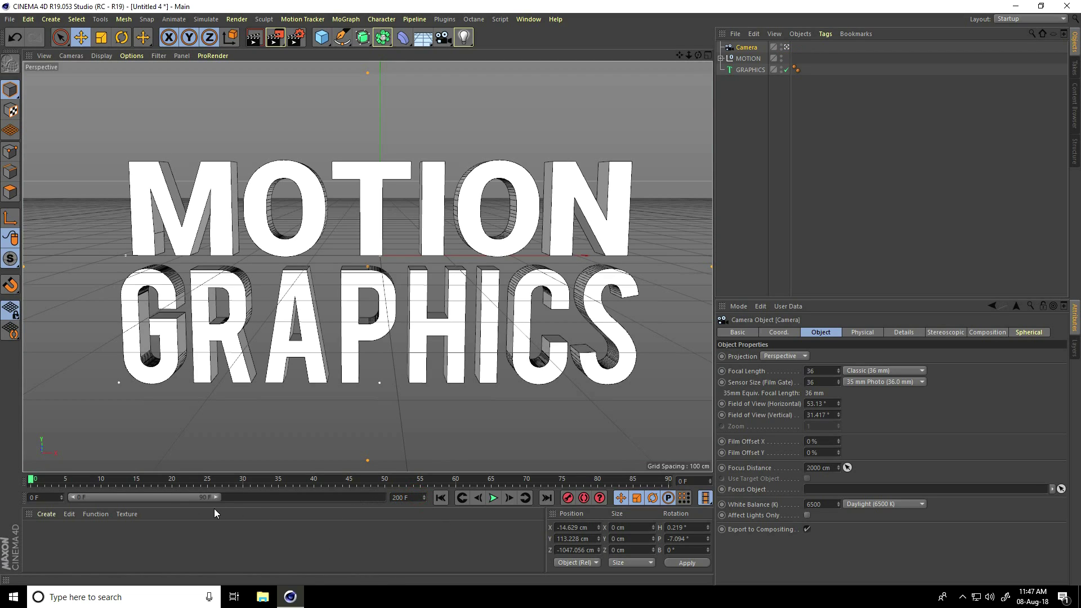
{"action": "left_click_drag", "start_coordinate": [212, 496], "coordinate": [410, 490]}
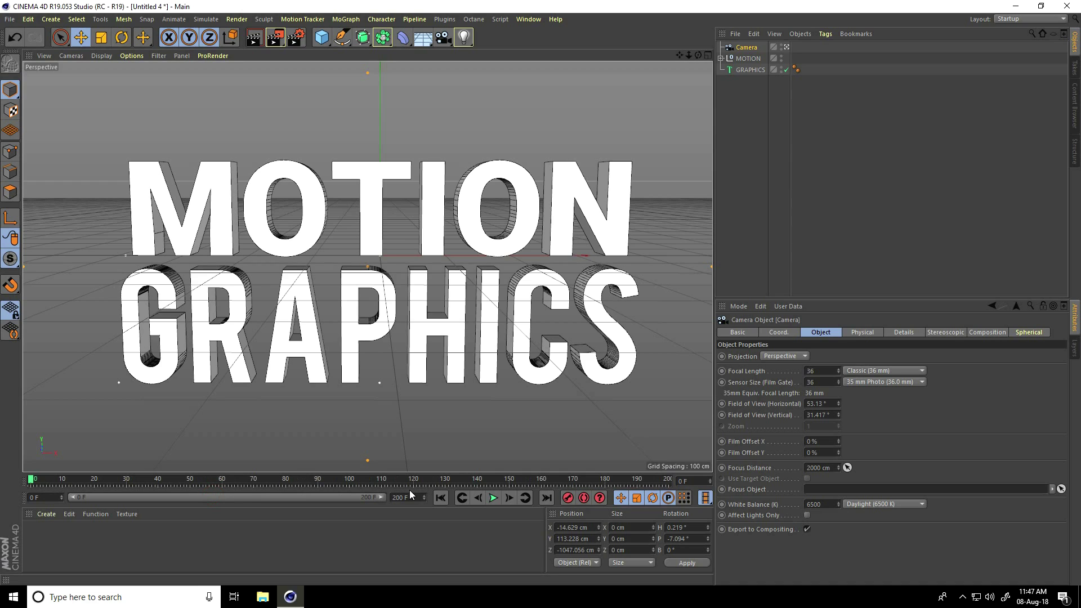
Step: Zoom the camera view in close to the T of MOTION
{"action": "scroll", "coordinate": [373, 178], "scroll_direction": "up", "scroll_amount": 3}
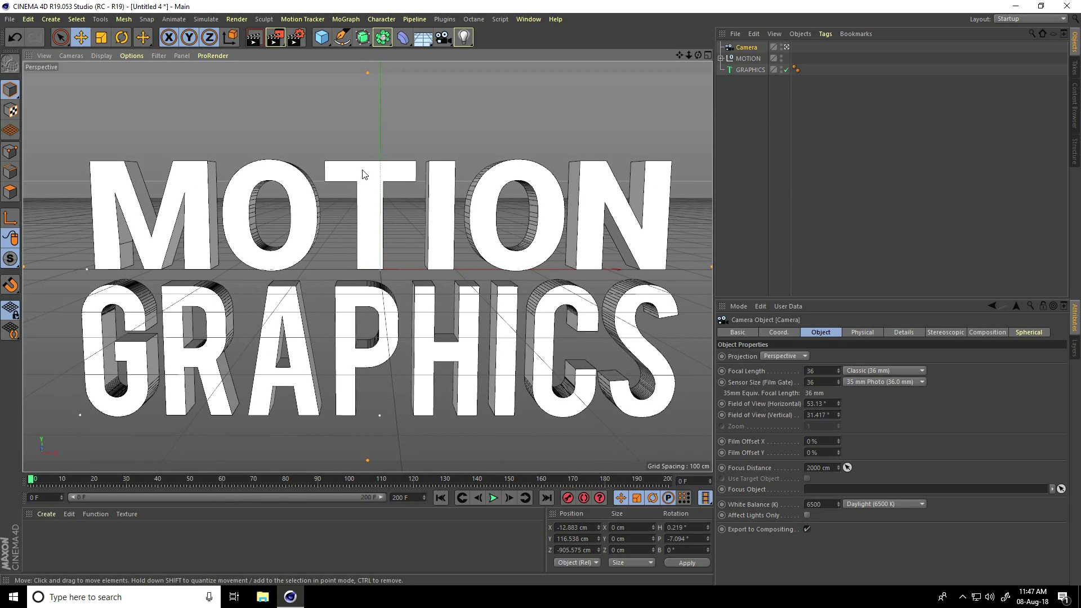
{"action": "scroll", "coordinate": [362, 174], "scroll_direction": "up", "scroll_amount": 8}
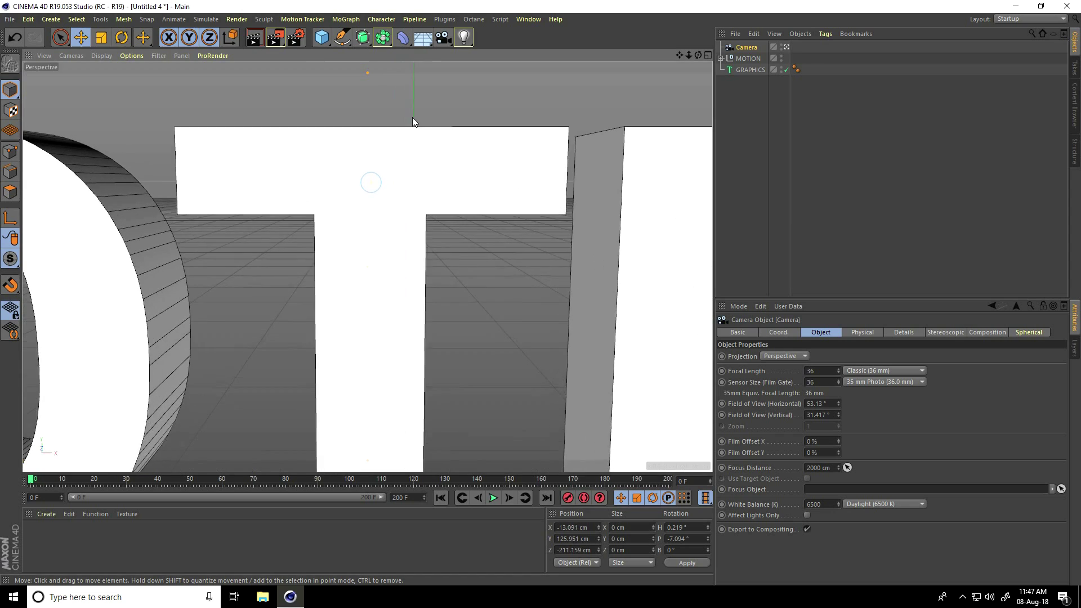
{"action": "scroll", "coordinate": [420, 101], "scroll_direction": "up", "scroll_amount": 5}
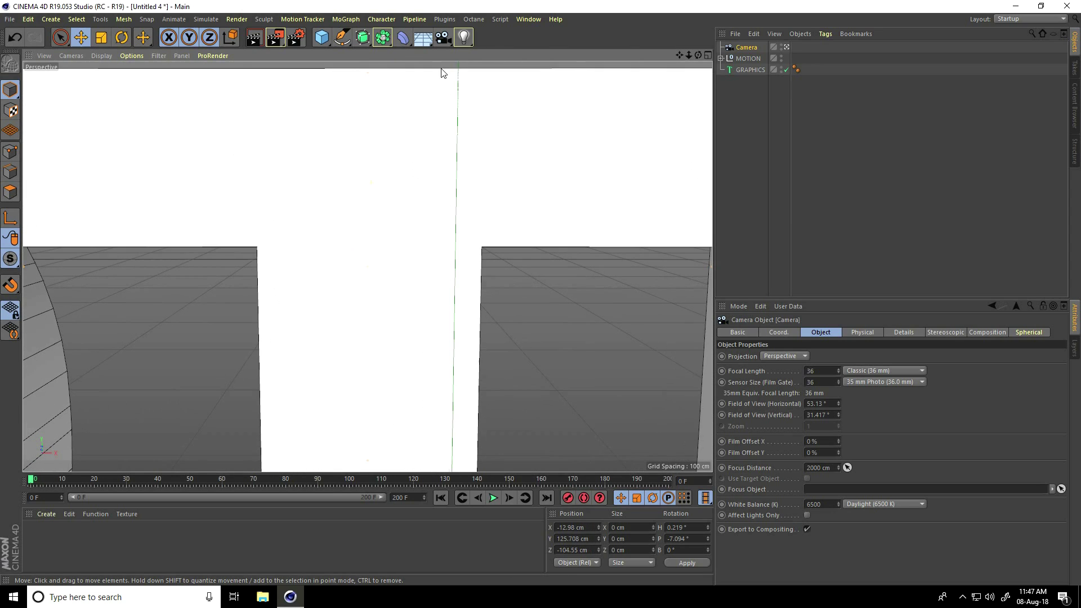
{"action": "left_click_drag", "start_coordinate": [680, 54], "coordinate": [680, 59]}
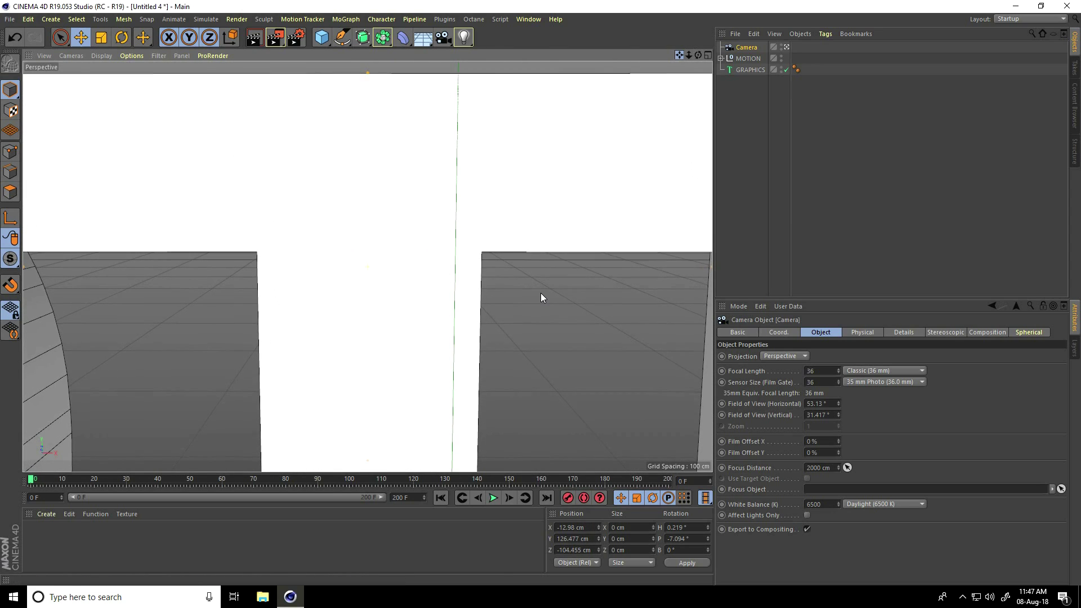
{"action": "scroll", "coordinate": [540, 293], "scroll_direction": "up", "scroll_amount": 2}
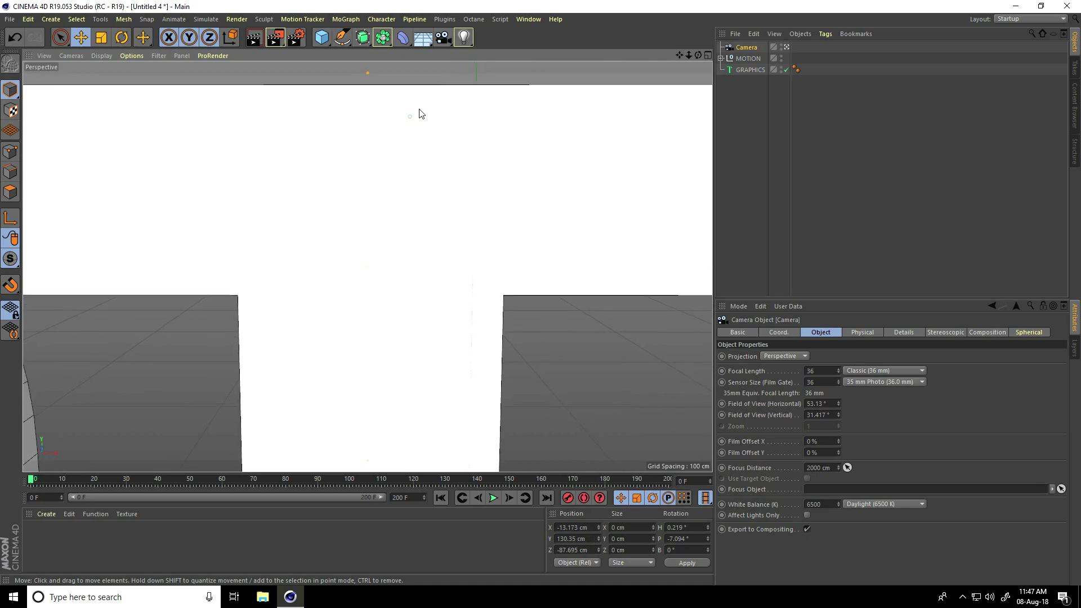
{"action": "scroll", "coordinate": [420, 112], "scroll_direction": "up", "scroll_amount": 2}
Step: Try zeroing the camera's H, P and B rotation, then return to the editor view
{"action": "left_click", "coordinate": [702, 527]}
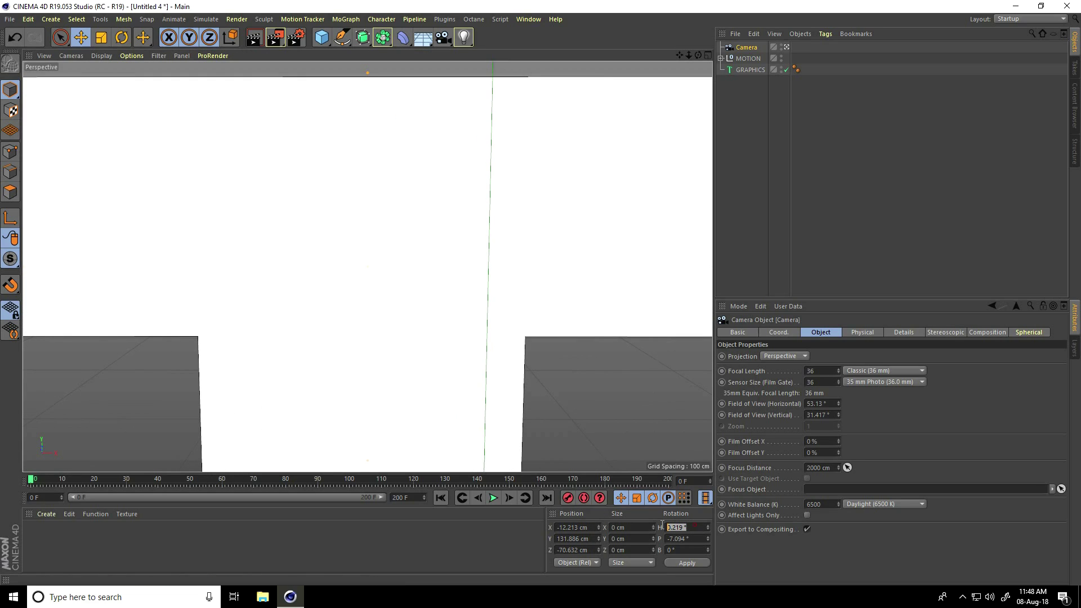
{"action": "type", "text": "0"}
{"action": "key", "text": "Tab"}
{"action": "key", "text": "Return"}
{"action": "left_click", "coordinate": [786, 46]}
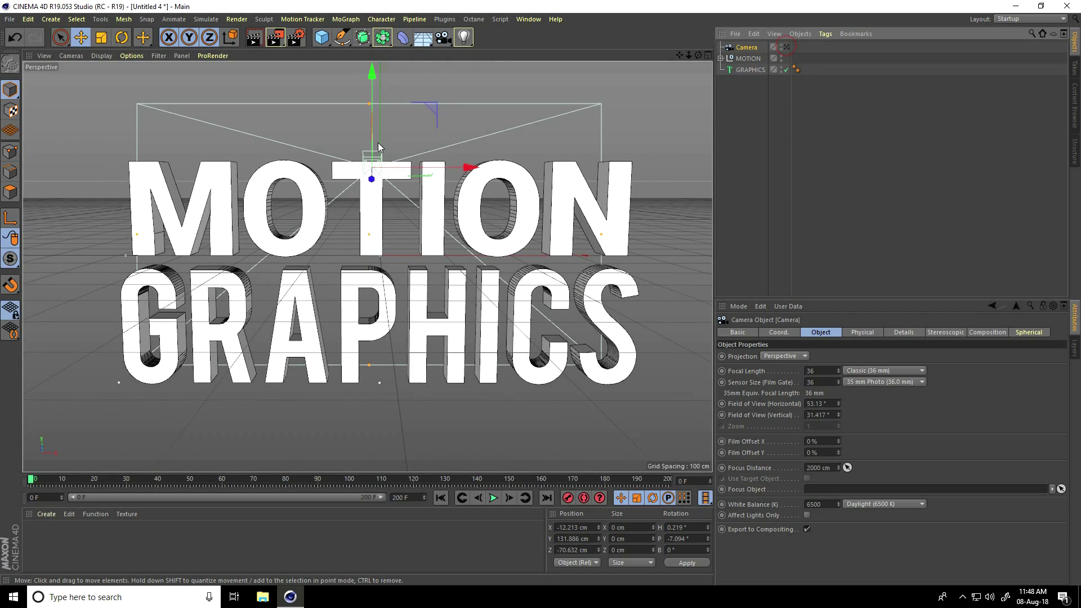
Step: Push the camera forward against the letters and apply 0 rotation on H, P and B
{"action": "left_click_drag", "start_coordinate": [205, 232], "coordinate": [535, 149], "text": "alt"}
{"action": "scroll", "coordinate": [331, 203], "scroll_direction": "up", "scroll_amount": 3}
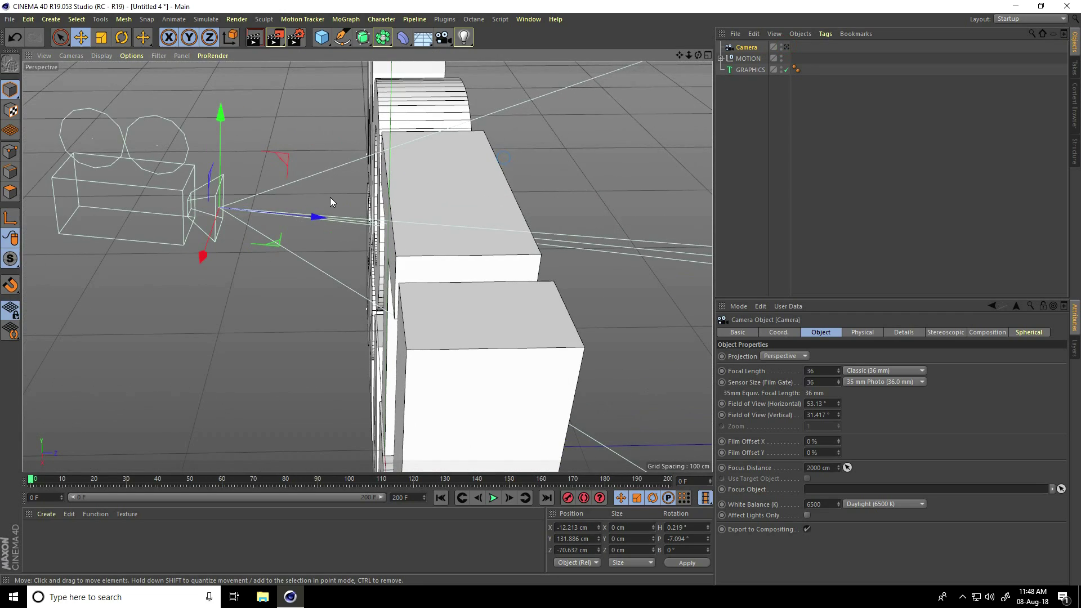
{"action": "left_click_drag", "start_coordinate": [316, 213], "coordinate": [404, 180]}
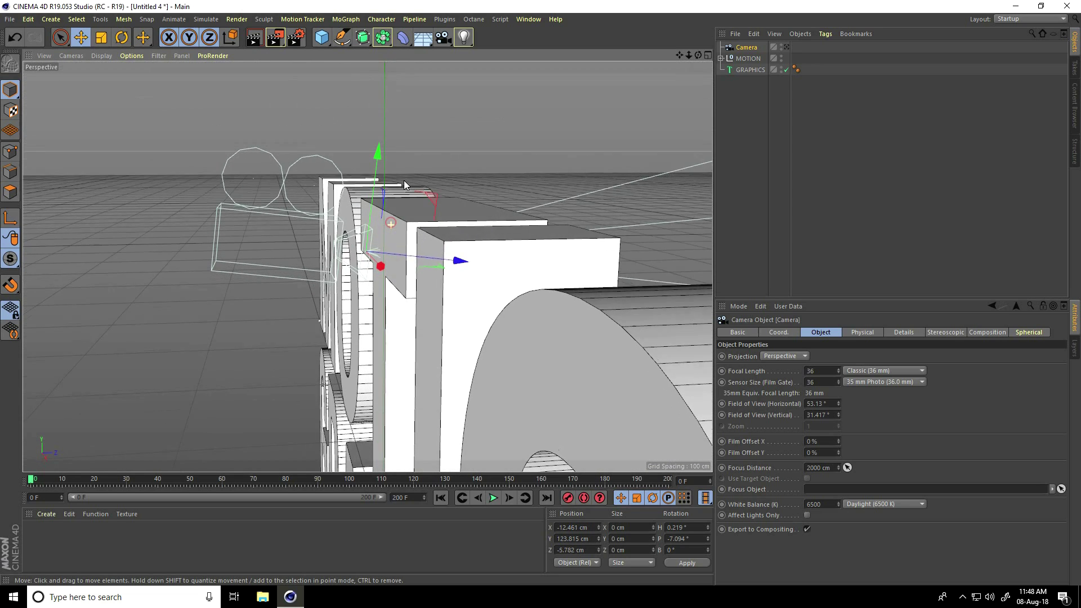
{"action": "left_click", "coordinate": [690, 527]}
{"action": "type", "text": "0"}
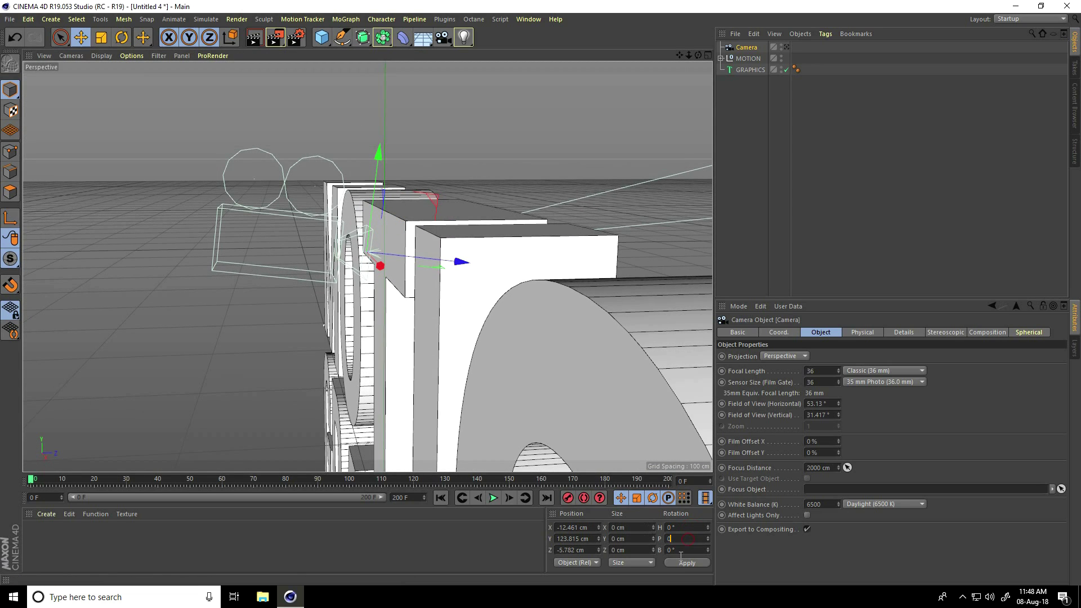
{"action": "left_click", "coordinate": [684, 562]}
Step: Raise the camera slightly, check its view, and show its Coord. properties
{"action": "scroll", "coordinate": [378, 250], "scroll_direction": "up", "scroll_amount": 5}
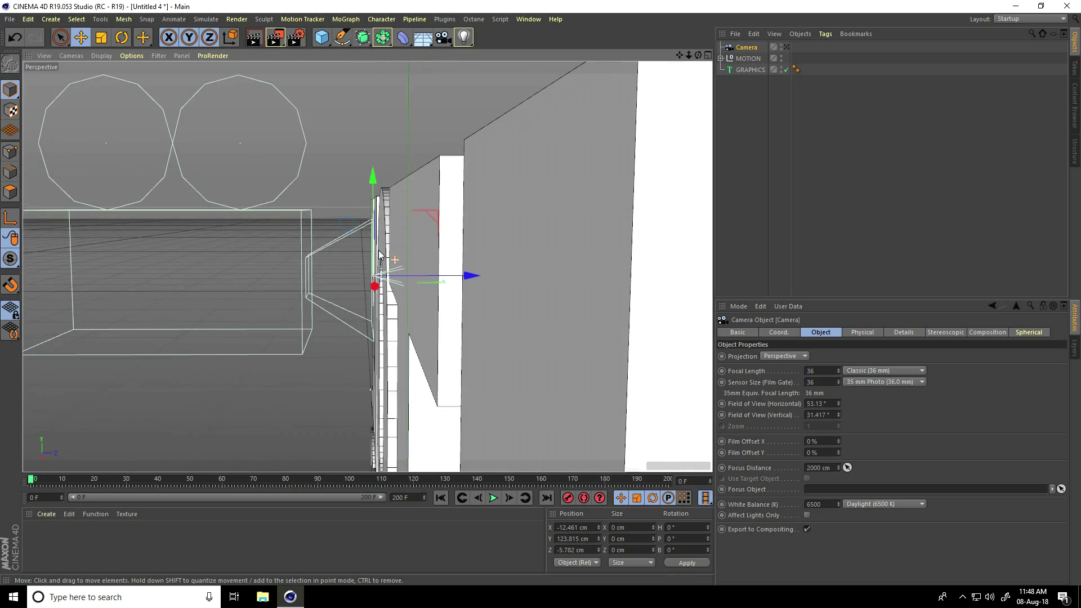
{"action": "left_click_drag", "start_coordinate": [379, 177], "coordinate": [381, 157]}
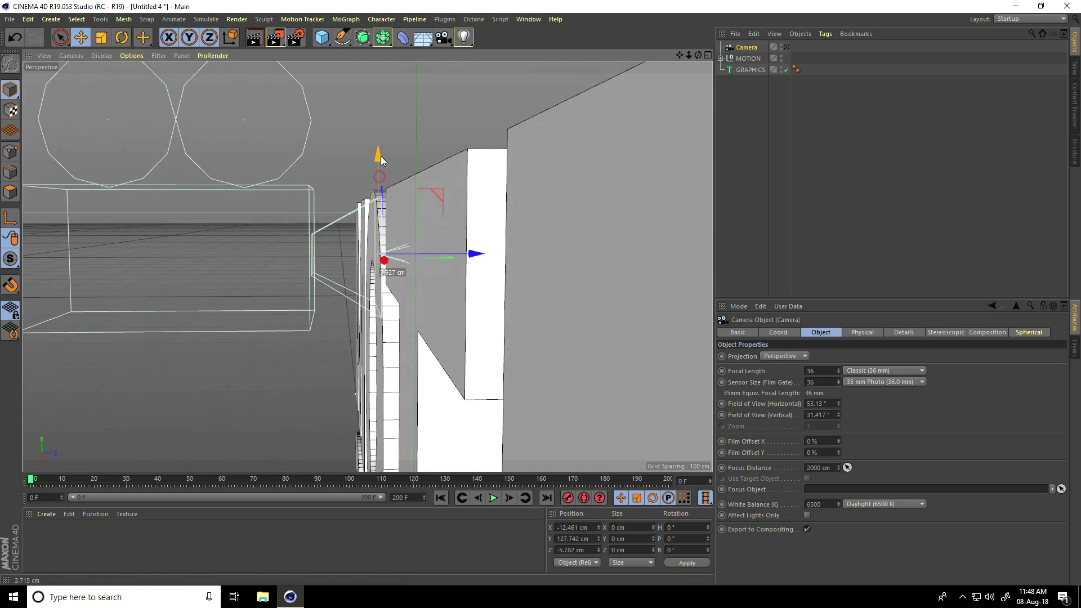
{"action": "left_click", "coordinate": [787, 47]}
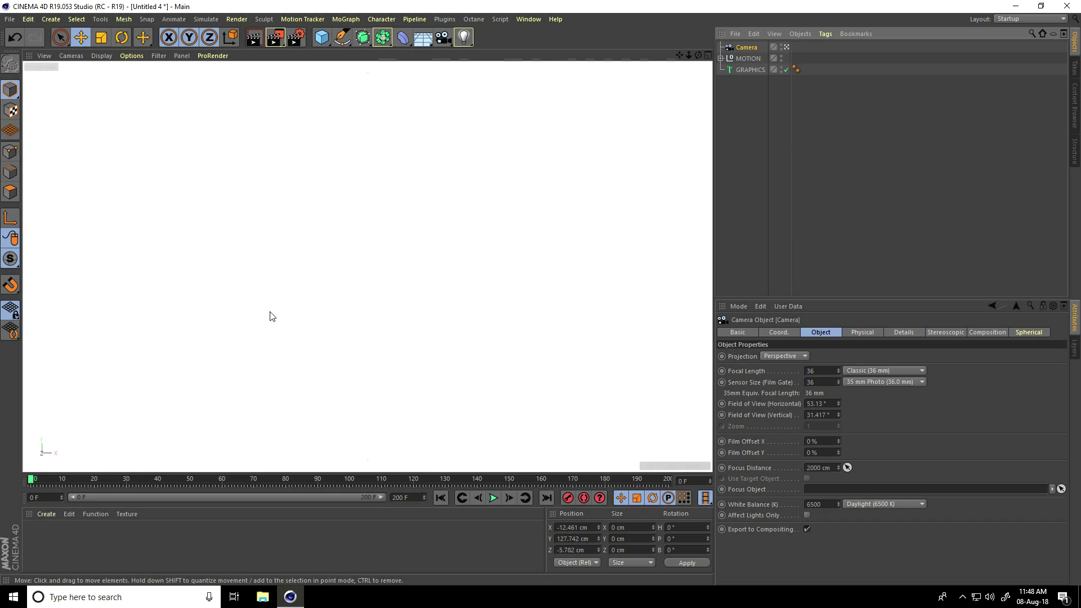
{"action": "left_click", "coordinate": [787, 46]}
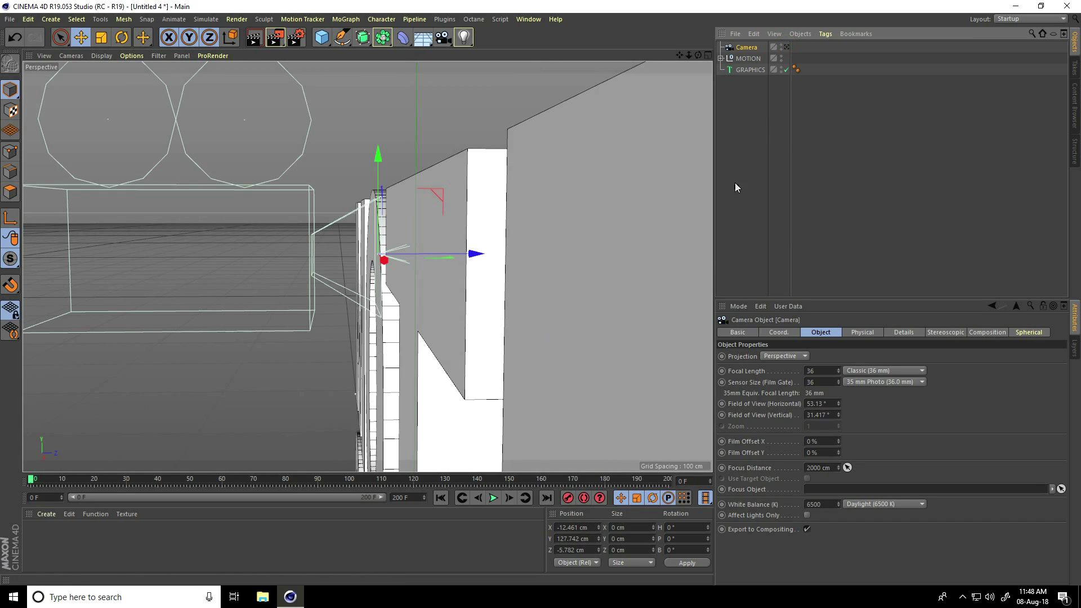
{"action": "left_click", "coordinate": [779, 332]}
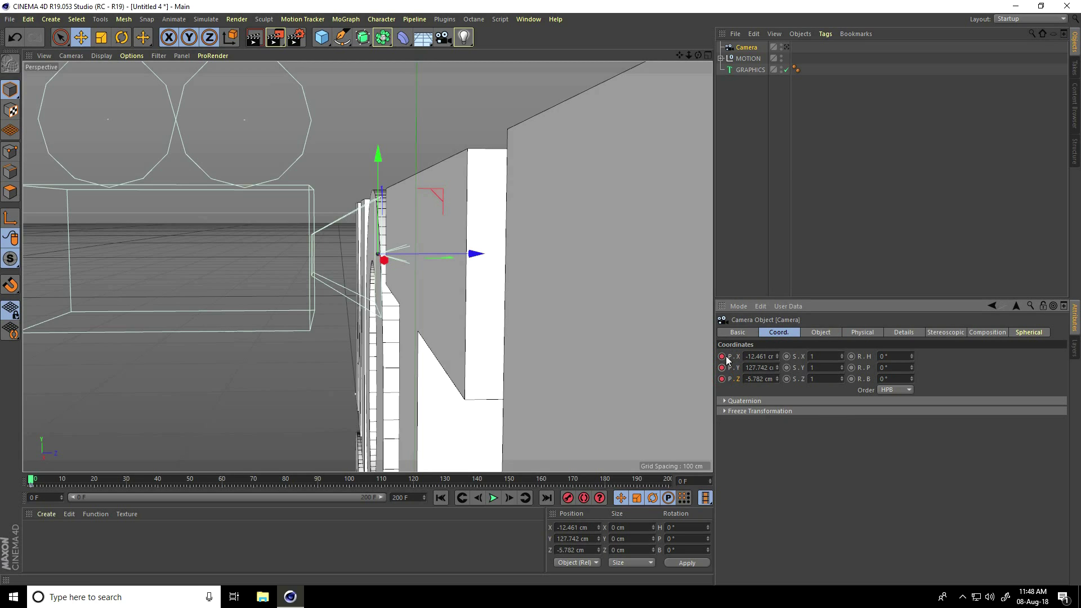
Step: At frame 100, pull the camera far back on Z and check the framing
{"action": "scroll", "coordinate": [502, 333], "scroll_direction": "down", "scroll_amount": 5}
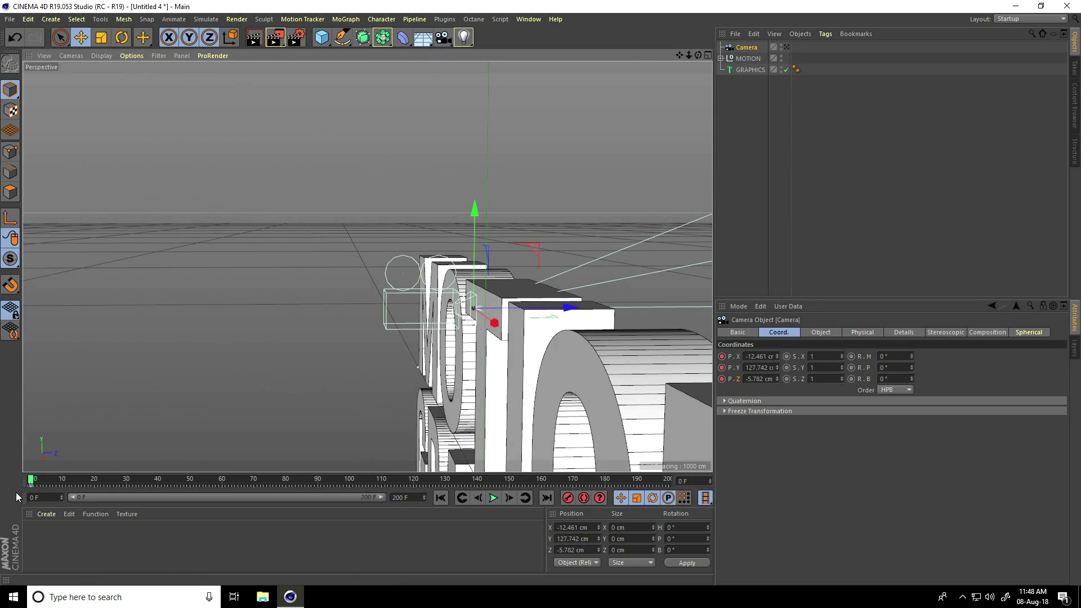
{"action": "left_click_drag", "start_coordinate": [31, 486], "coordinate": [349, 492]}
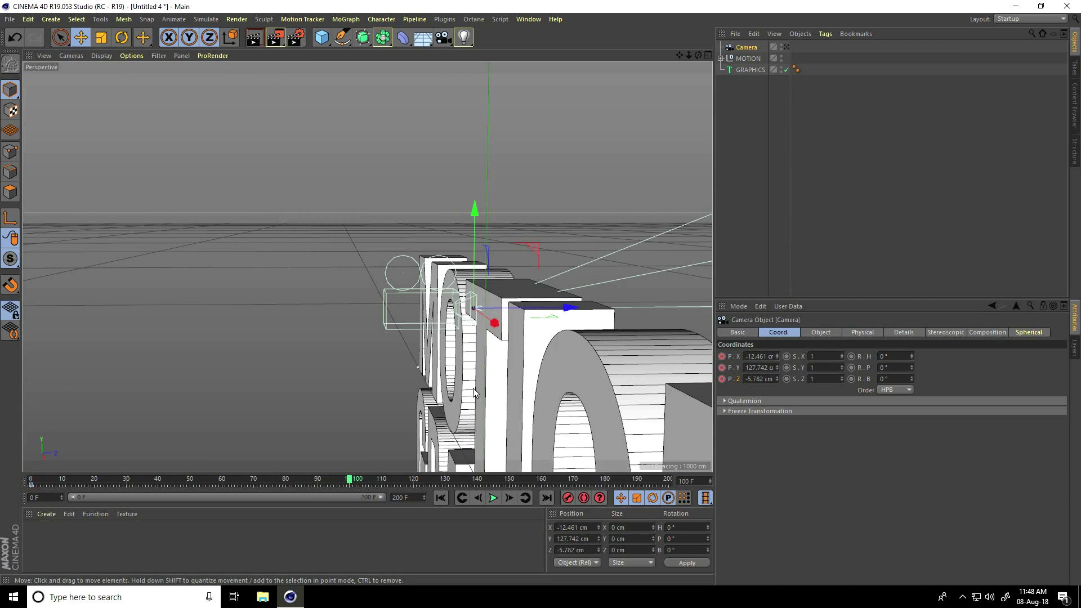
{"action": "scroll", "coordinate": [458, 345], "scroll_direction": "down", "scroll_amount": 4}
{"action": "left_click_drag", "start_coordinate": [635, 321], "coordinate": [268, 321]}
{"action": "left_click", "coordinate": [786, 48]}
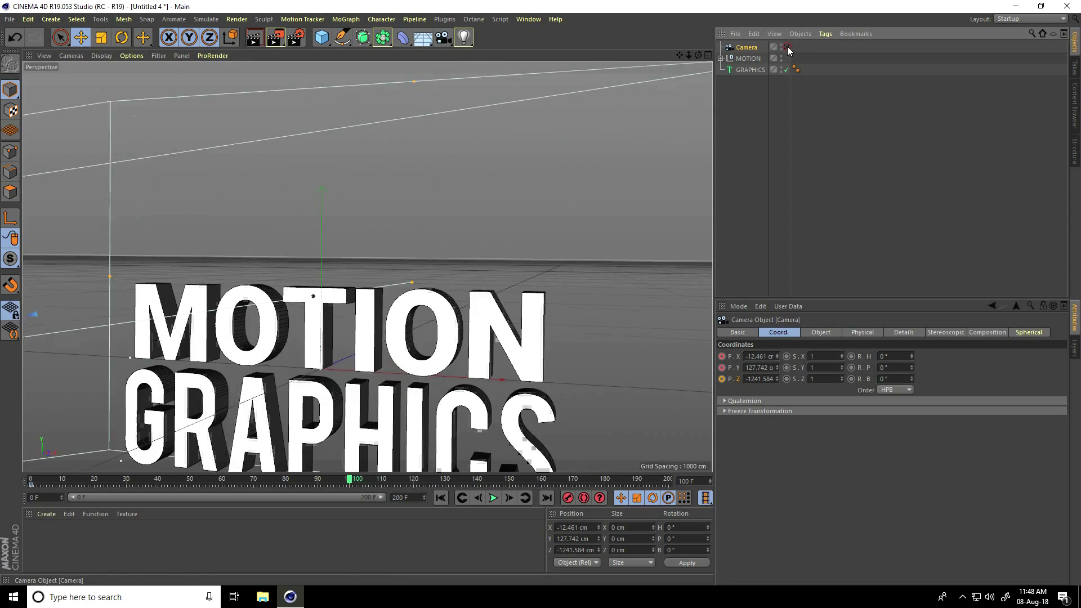
{"action": "left_click", "coordinate": [786, 47]}
Step: Lower the camera to letter height and key its position at frame 100
{"action": "left_click_drag", "start_coordinate": [273, 322], "coordinate": [284, 323]}
{"action": "left_click_drag", "start_coordinate": [182, 218], "coordinate": [184, 255]}
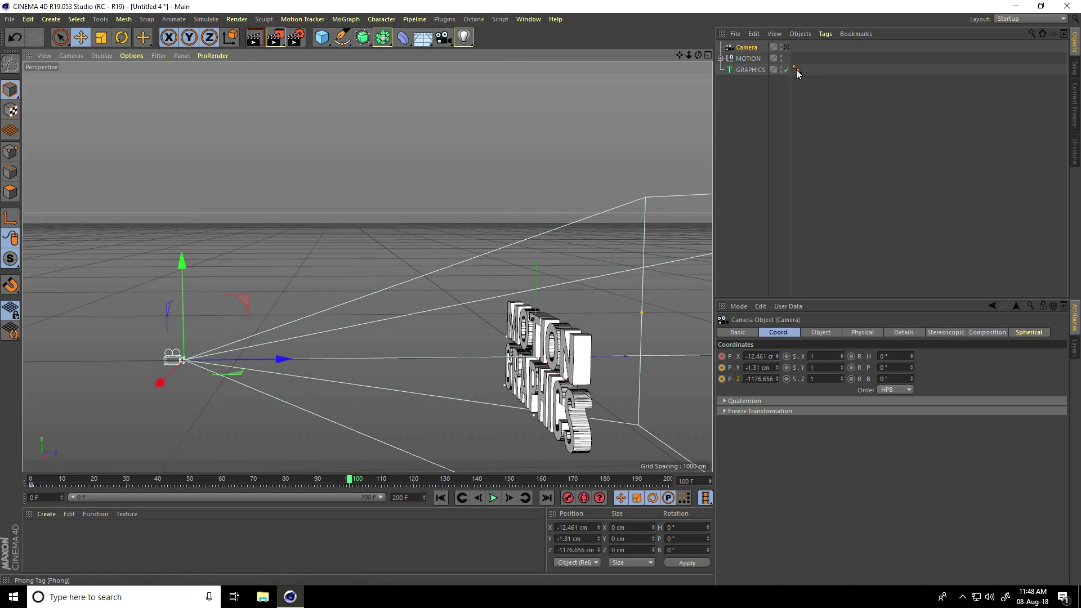
{"action": "left_click", "coordinate": [786, 47]}
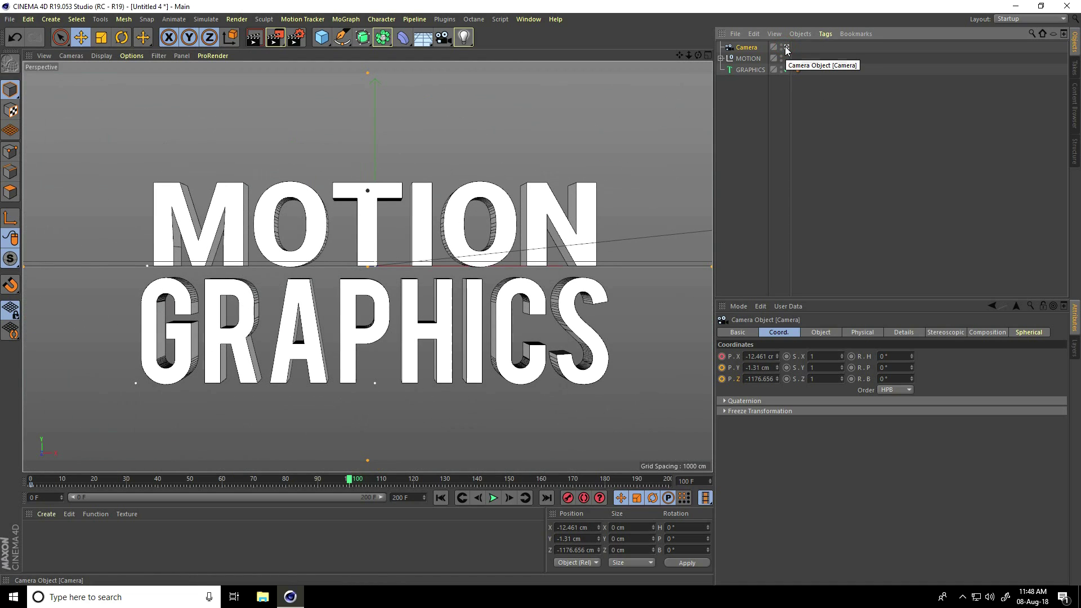
{"action": "left_click_drag", "start_coordinate": [721, 356], "coordinate": [722, 379], "text": "ctrl"}
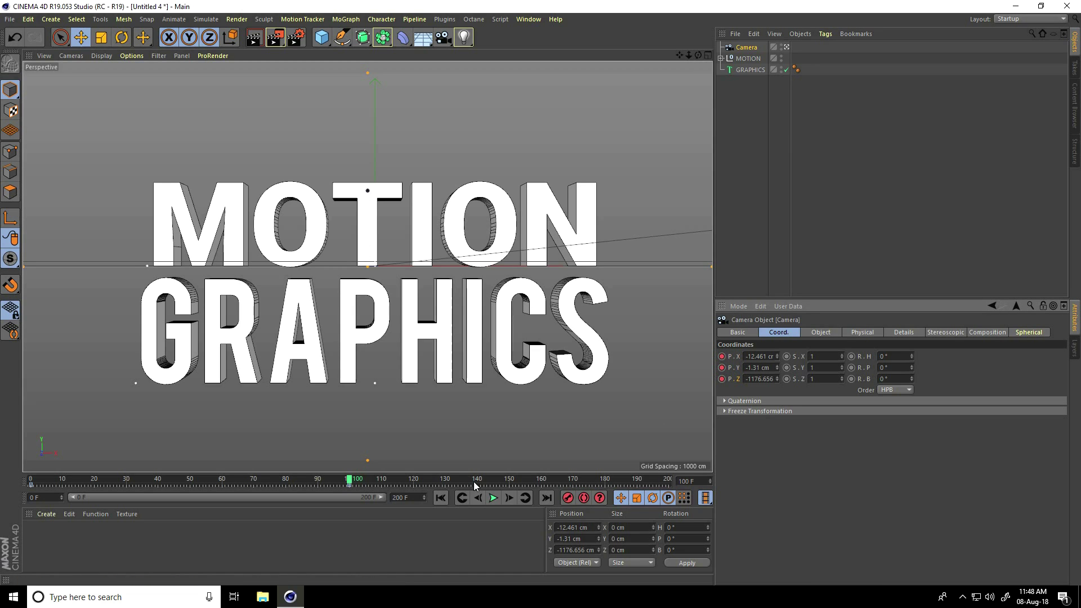
{"action": "left_click", "coordinate": [440, 498]}
Step: Play the camera pull-back twice, rewinding to frame 0 each time
{"action": "left_click", "coordinate": [493, 498]}
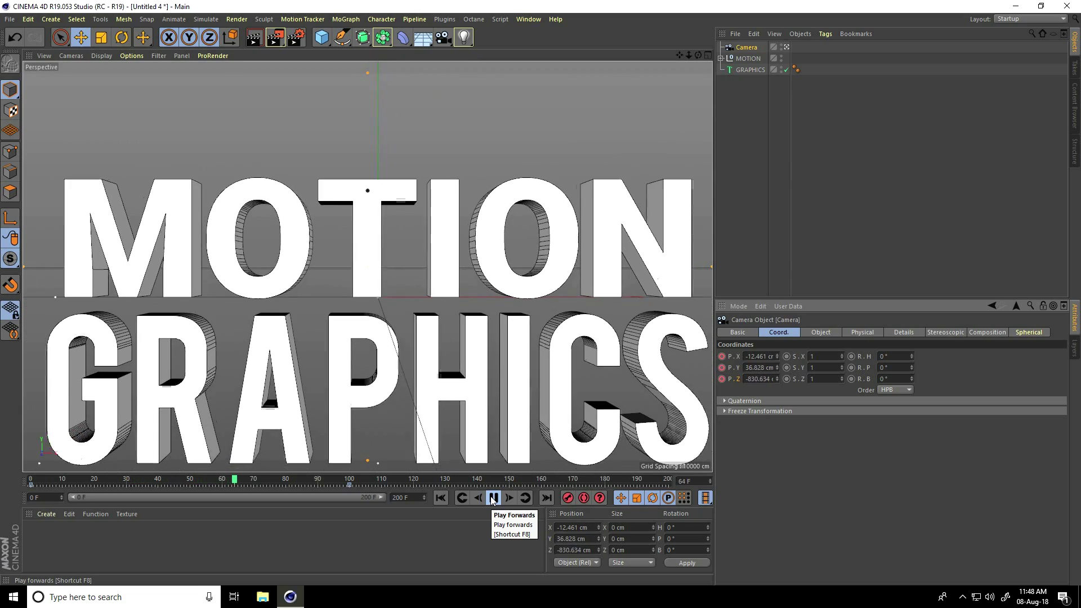
{"action": "left_click", "coordinate": [493, 498]}
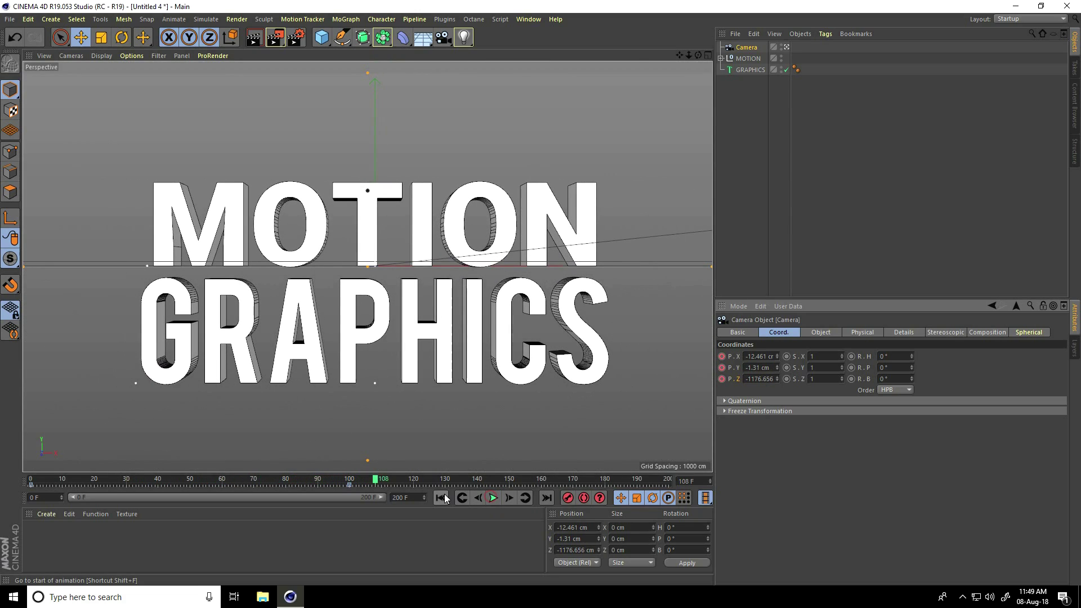
{"action": "left_click", "coordinate": [444, 495]}
{"action": "left_click", "coordinate": [493, 498]}
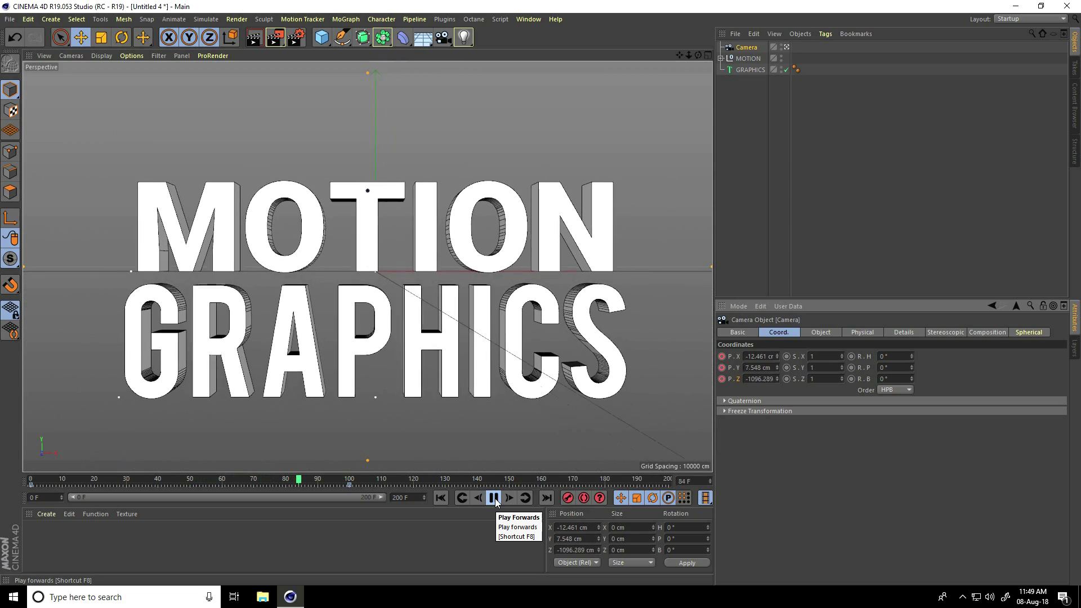
{"action": "left_click", "coordinate": [494, 497]}
{"action": "left_click", "coordinate": [443, 497]}
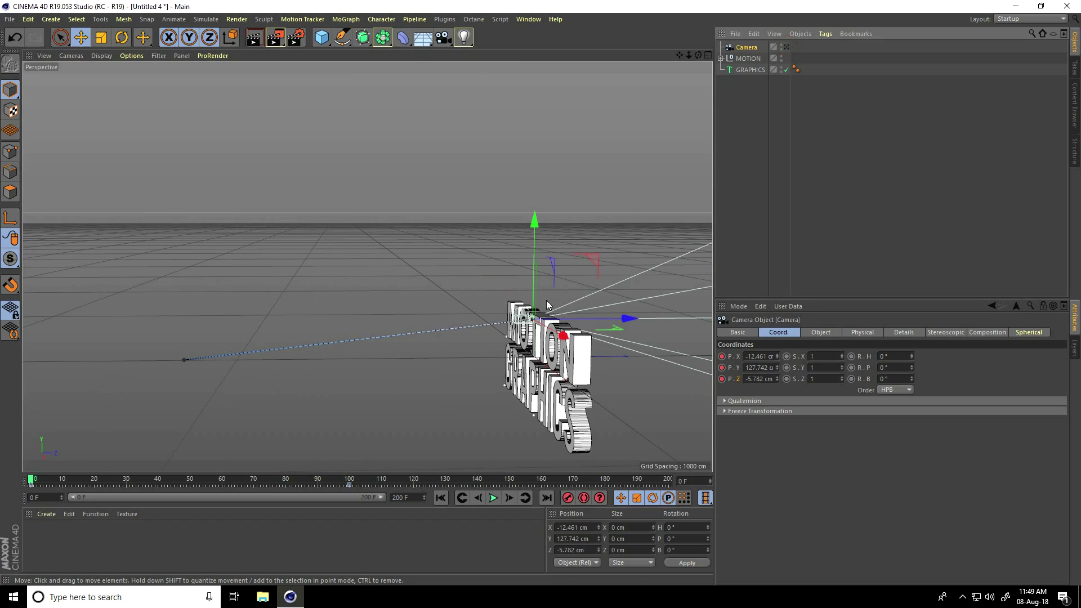
Step: Key the camera bank at -45° on frame 0 and 0° on frame 100
{"action": "scroll", "coordinate": [612, 271], "scroll_direction": "up", "scroll_amount": 8}
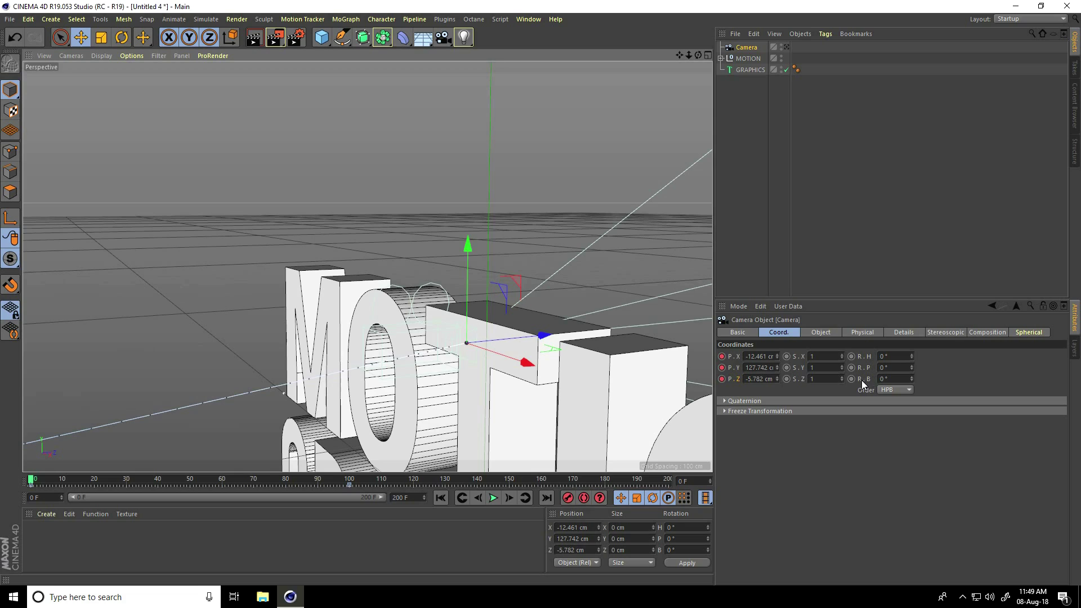
{"action": "left_click_drag", "start_coordinate": [911, 379], "coordinate": [910, 379]}
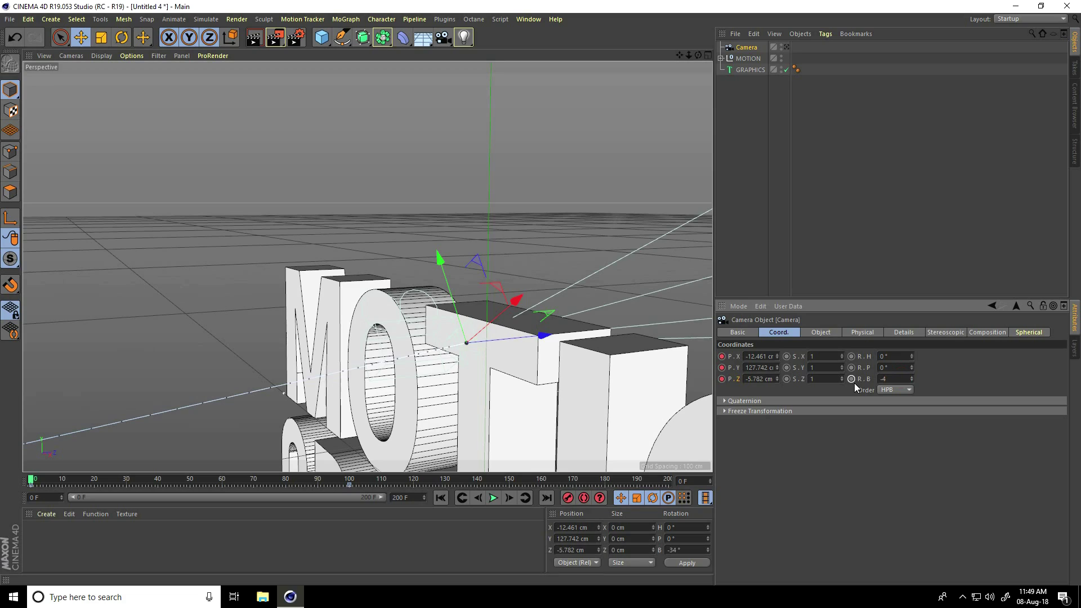
{"action": "type", "text": "5"}
{"action": "key", "text": "Return"}
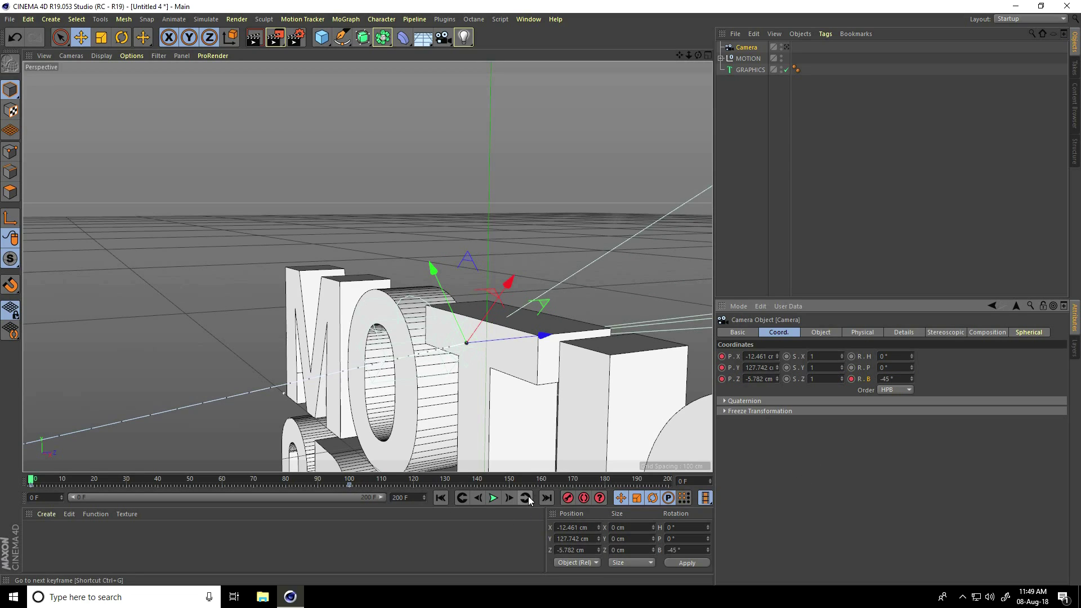
{"action": "left_click", "coordinate": [524, 498]}
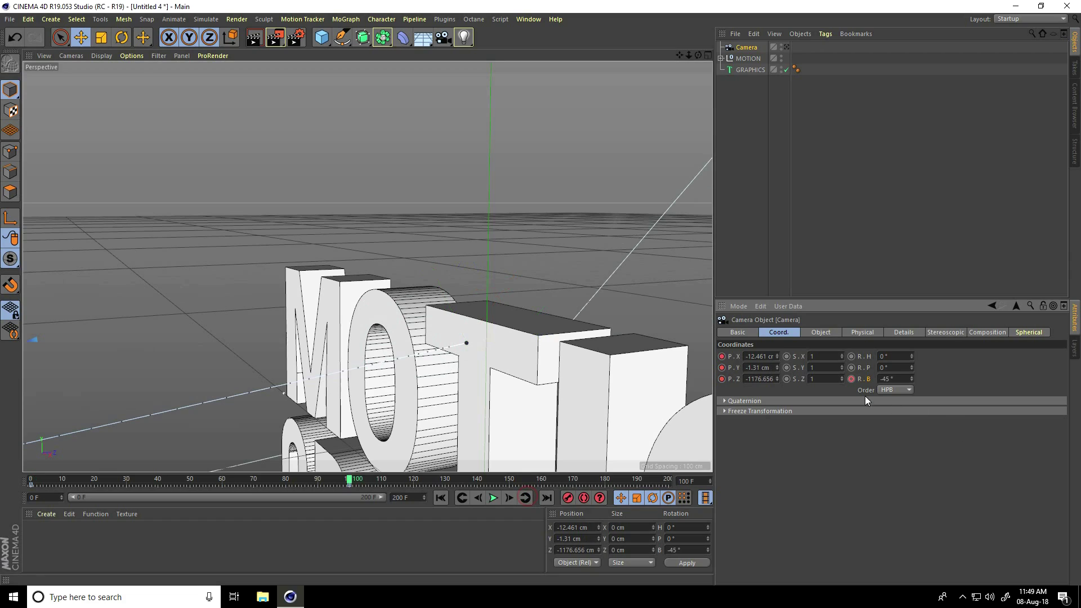
{"action": "type", "text": "0"}
{"action": "key", "text": "Return"}
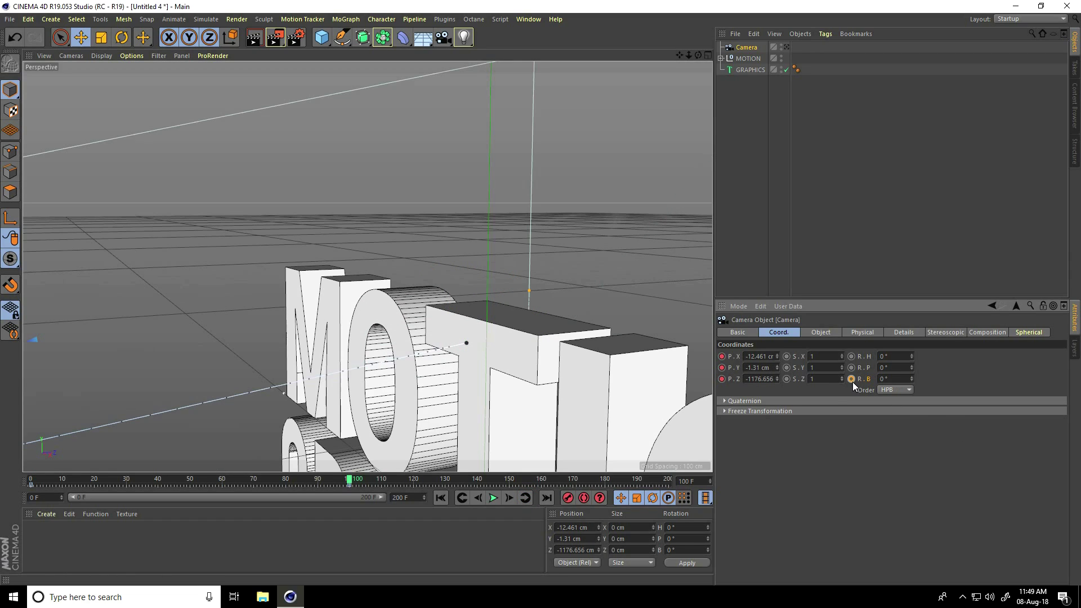
Step: Play the fly-in from frame 0 while looking through the camera
{"action": "left_click", "coordinate": [441, 498]}
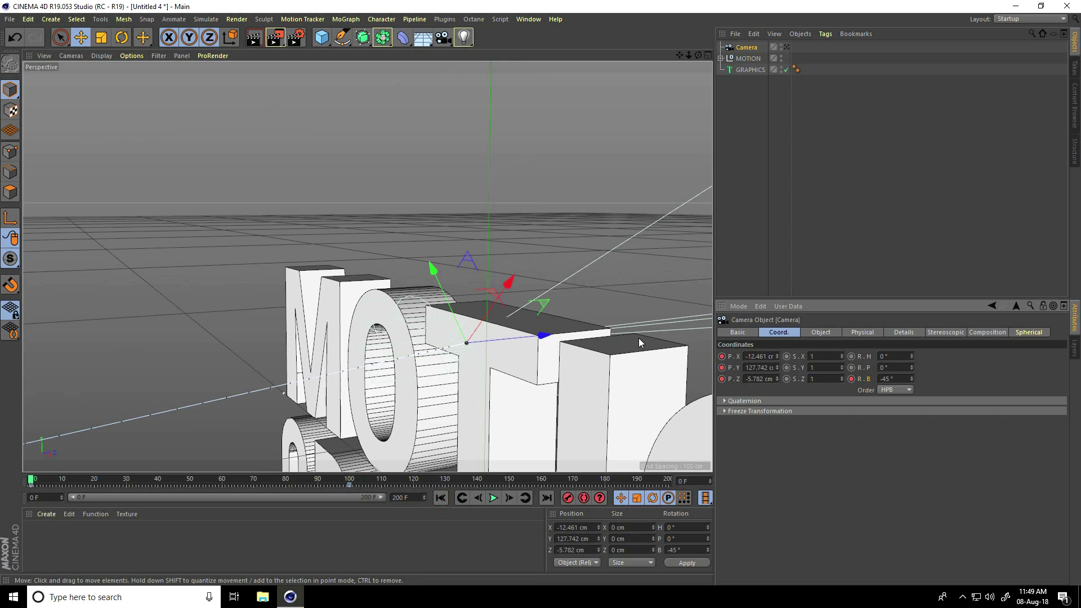
{"action": "left_click", "coordinate": [786, 47]}
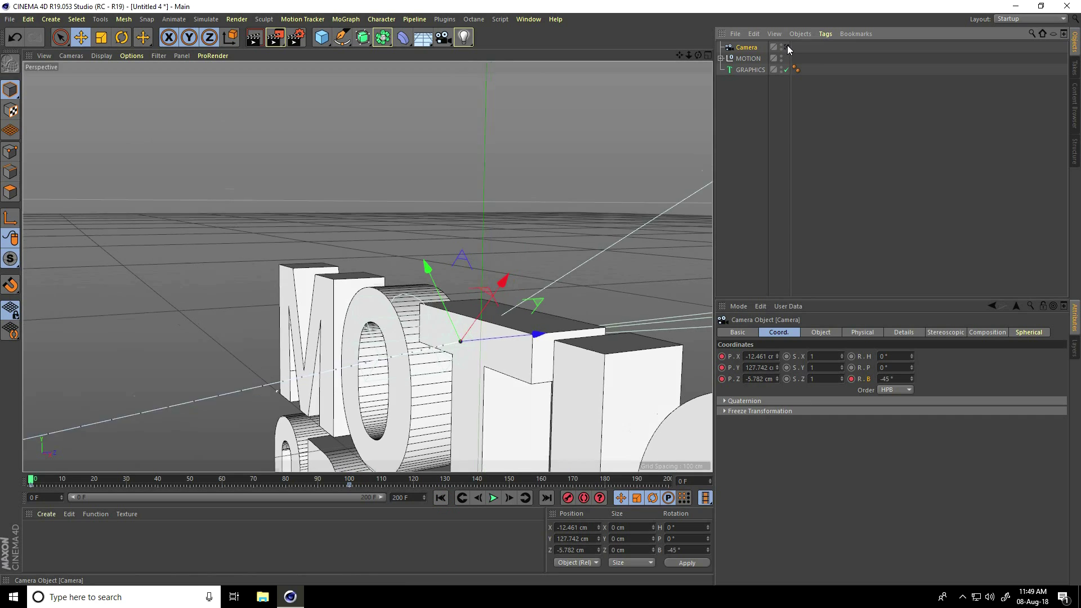
{"action": "left_click", "coordinate": [493, 498]}
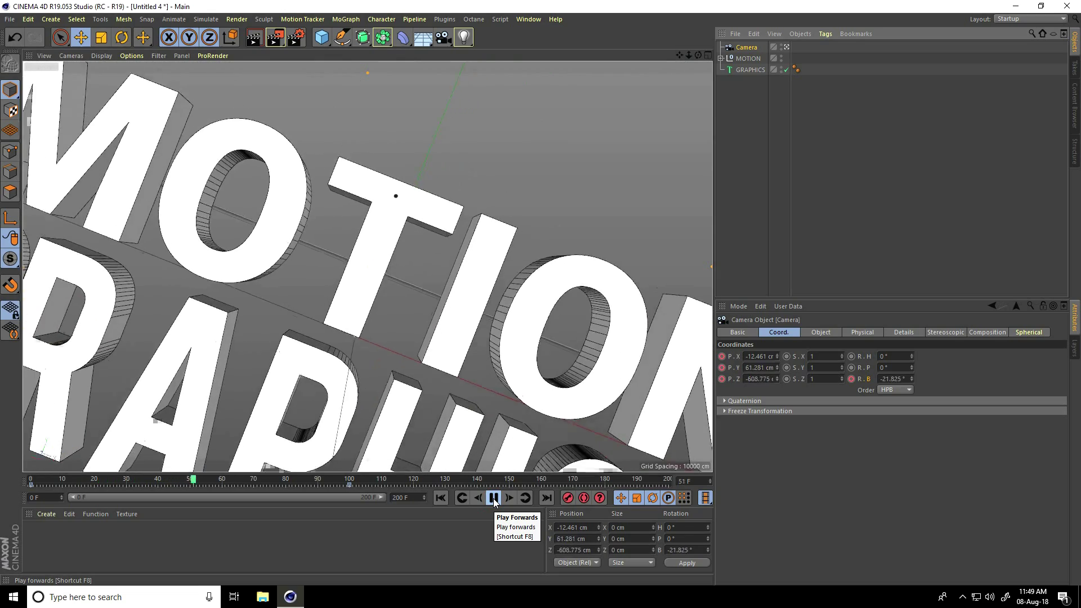
Step: Replay the fly-in from frame 0 twice, stopping at frame 104, then select the MOTION null
{"action": "left_click", "coordinate": [494, 498]}
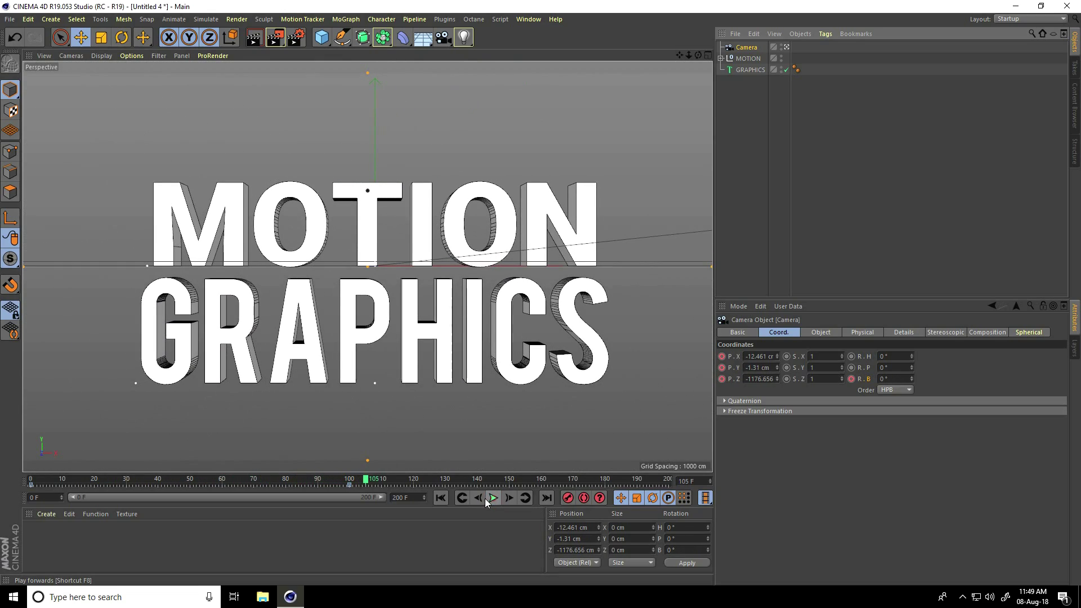
{"action": "left_click", "coordinate": [441, 497]}
{"action": "left_click", "coordinate": [493, 498]}
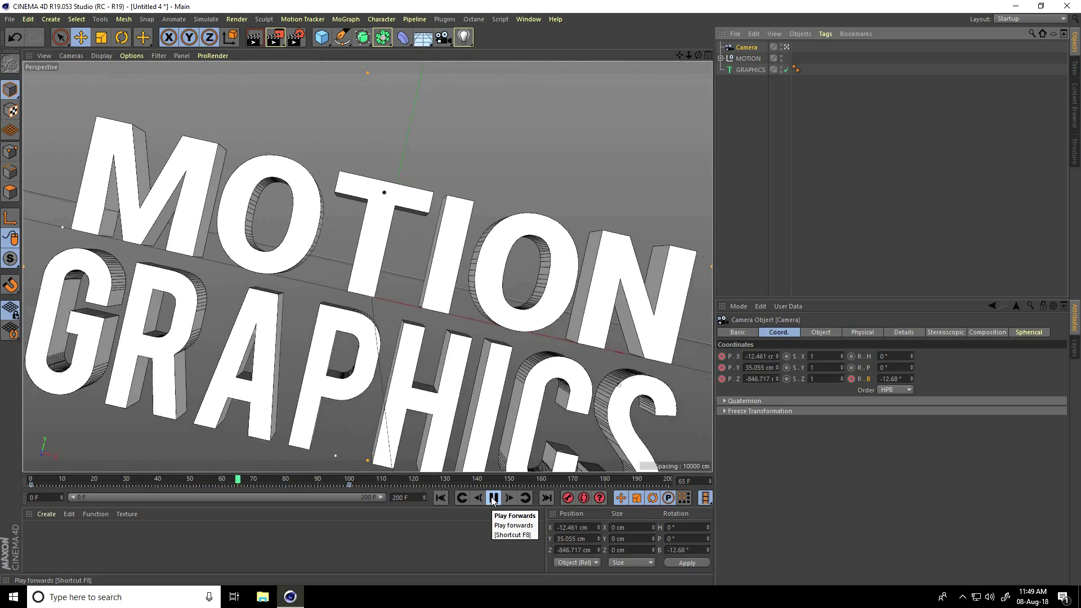
{"action": "left_click", "coordinate": [492, 498]}
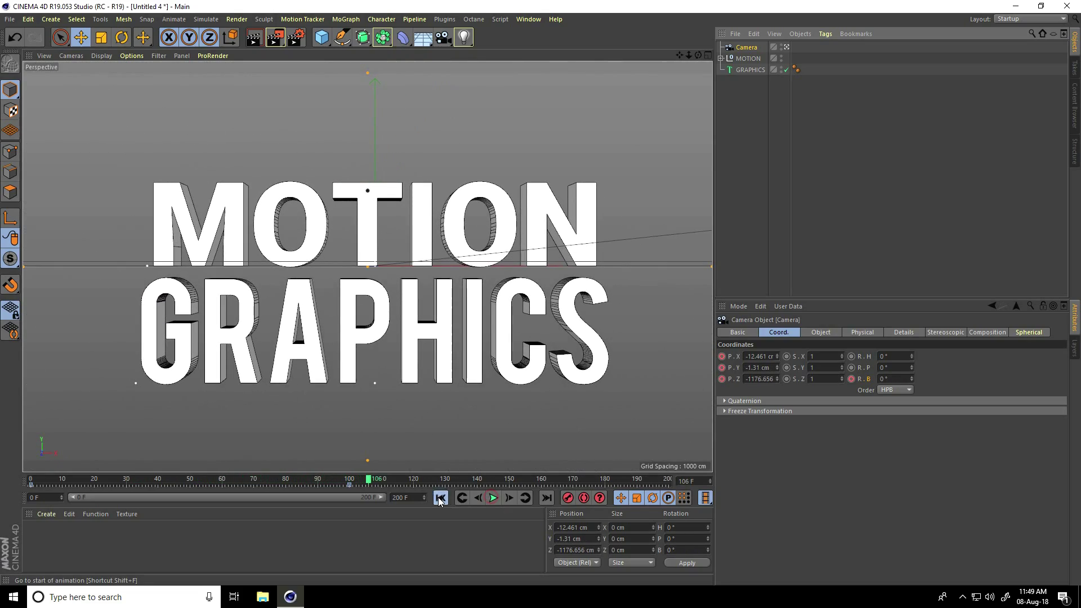
{"action": "key", "text": "shift+f"}
{"action": "left_click", "coordinate": [490, 499]}
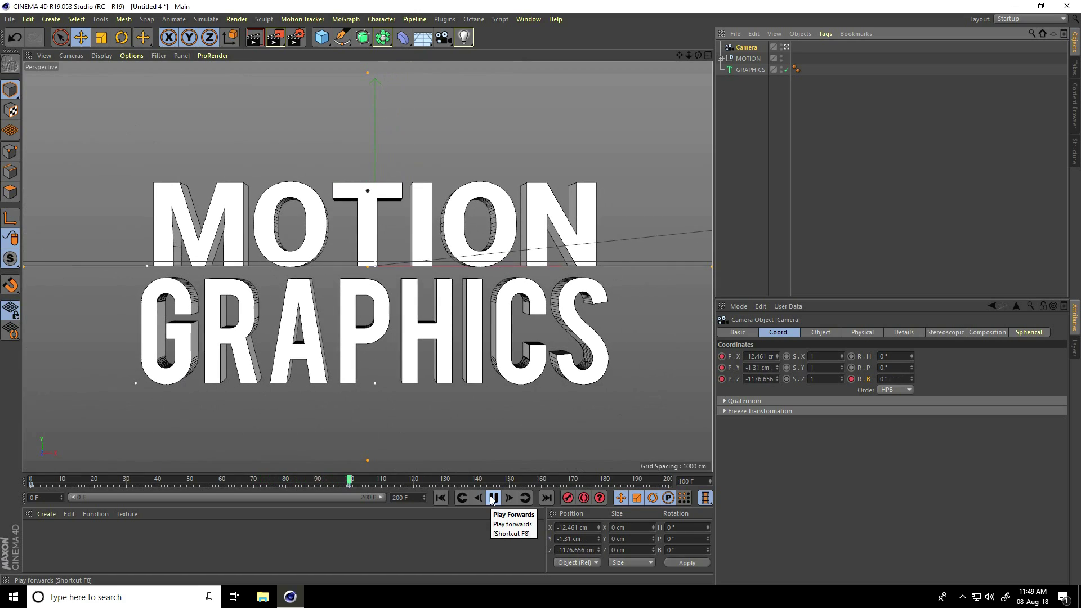
{"action": "left_click", "coordinate": [492, 499]}
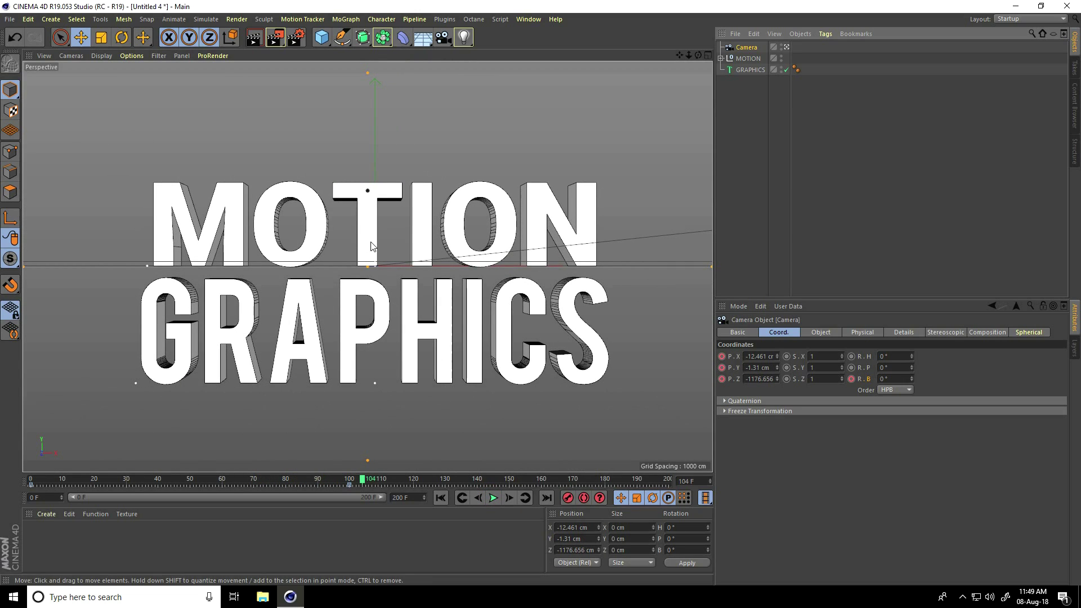
{"action": "left_click", "coordinate": [739, 58]}
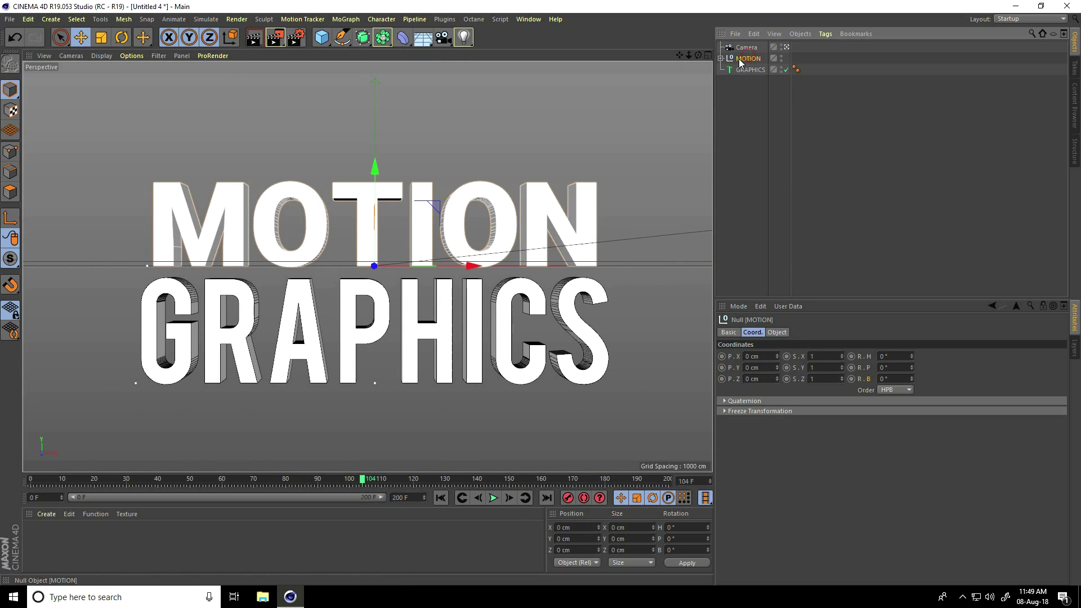
Step: Expand the MOTION nulls and place a new Fracture object inside the inner MOTION null
{"action": "left_click", "coordinate": [720, 58]}
{"action": "left_click", "coordinate": [733, 81]}
{"action": "left_click", "coordinate": [755, 103]}
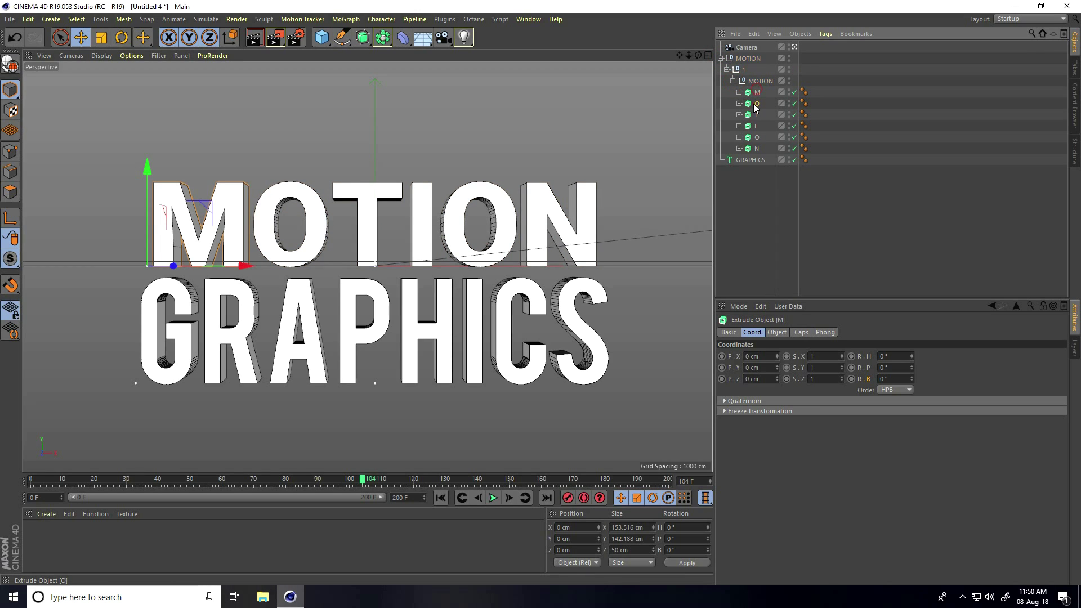
{"action": "left_click", "coordinate": [742, 194]}
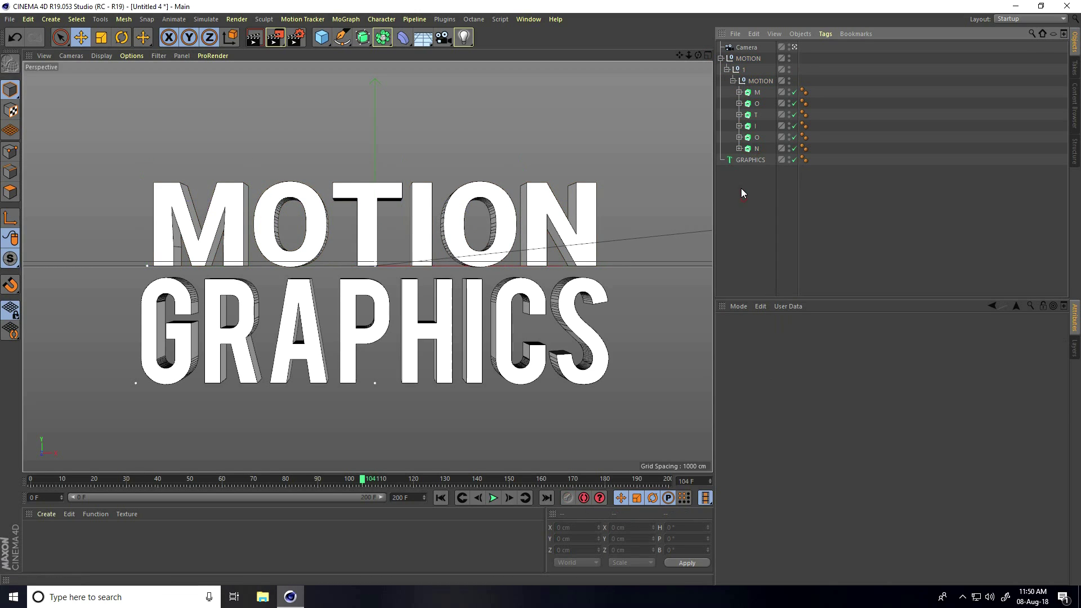
{"action": "left_click", "coordinate": [350, 21]}
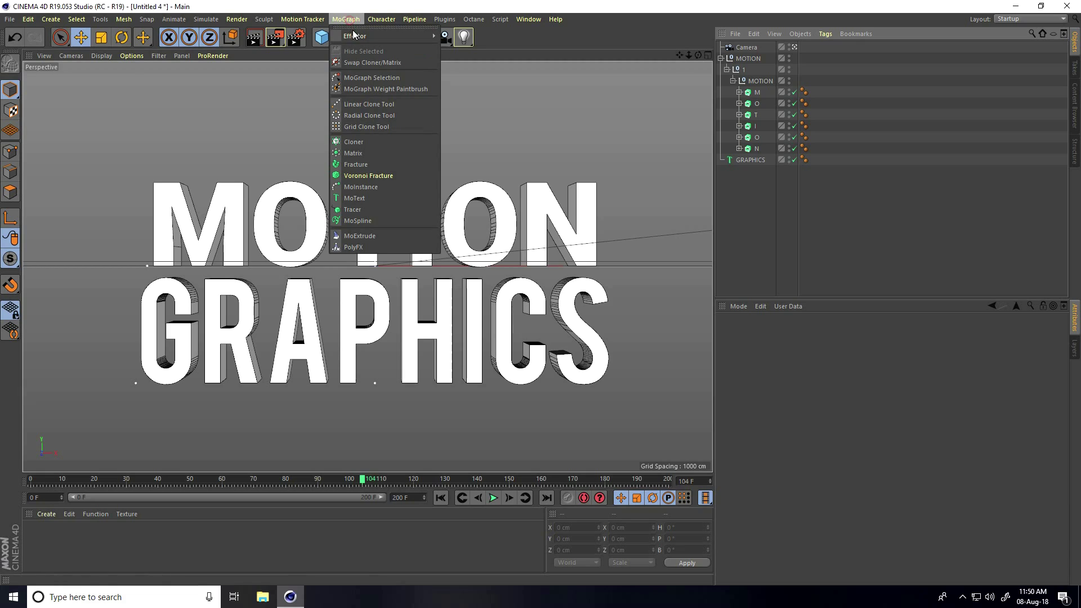
{"action": "left_click", "coordinate": [377, 166]}
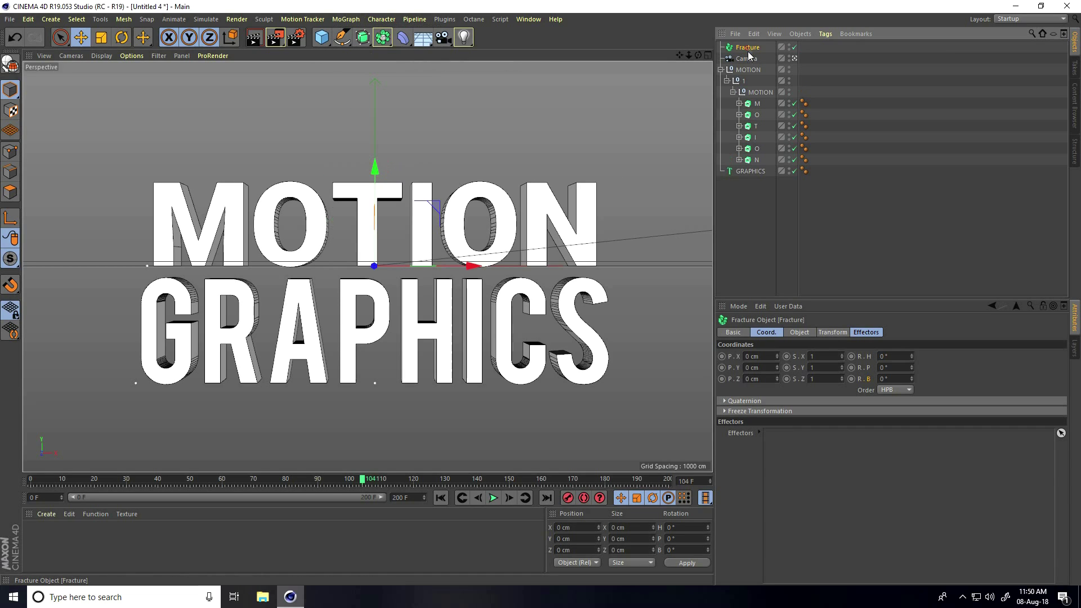
{"action": "left_click_drag", "start_coordinate": [752, 102], "coordinate": [752, 103]}
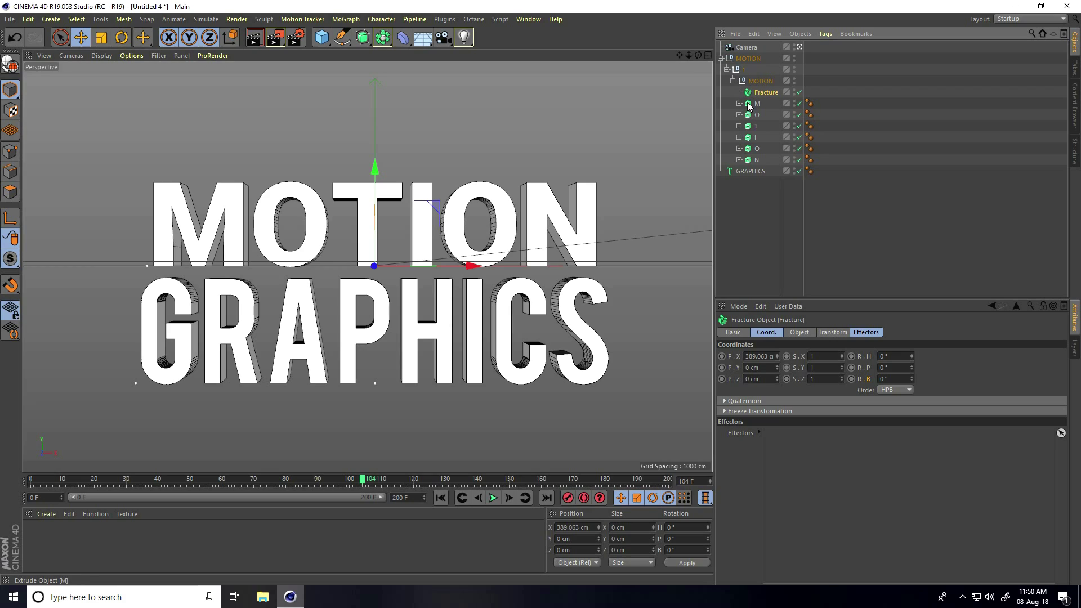
Step: Make letters M, O, I, O, N children of Fracture, leaving T outside it
{"action": "left_click", "coordinate": [749, 105]}
{"action": "left_click", "coordinate": [747, 162], "text": "shift"}
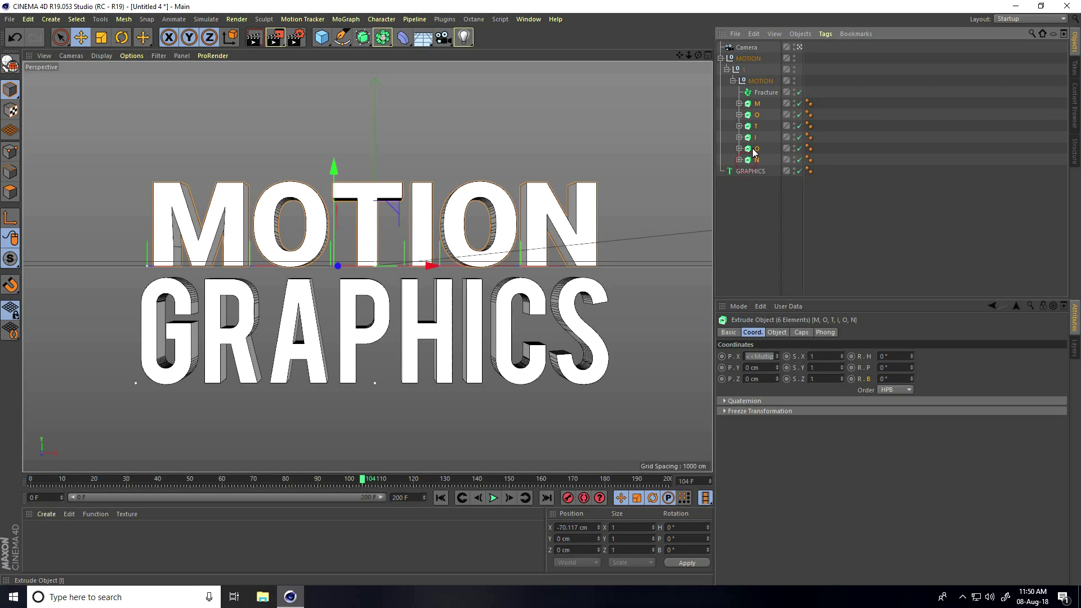
{"action": "left_click", "coordinate": [749, 127], "text": "ctrl"}
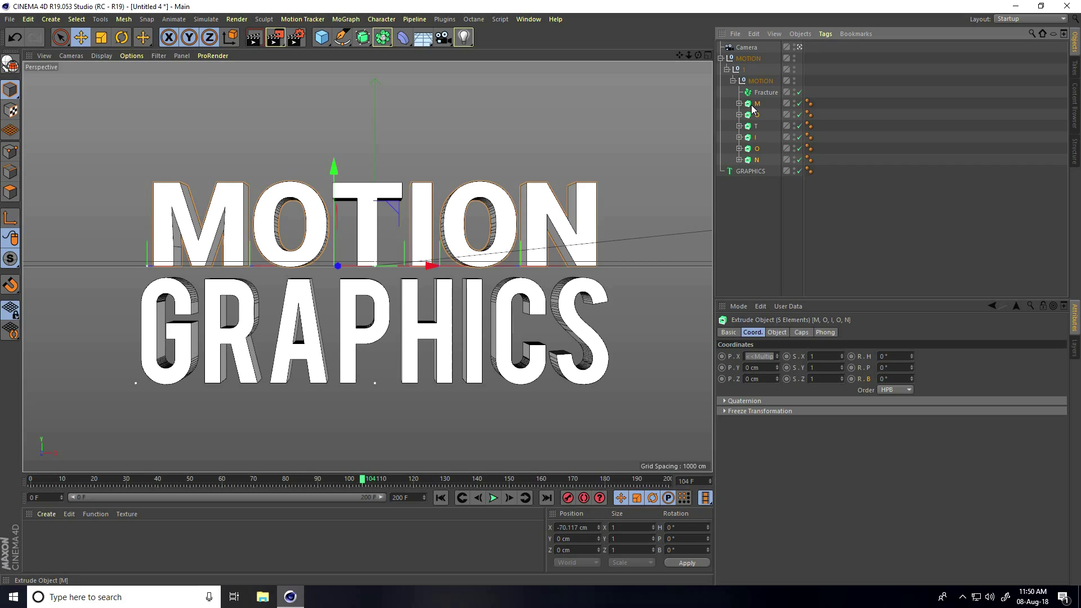
{"action": "left_click_drag", "start_coordinate": [755, 89], "coordinate": [758, 92]}
{"action": "left_click", "coordinate": [764, 94]}
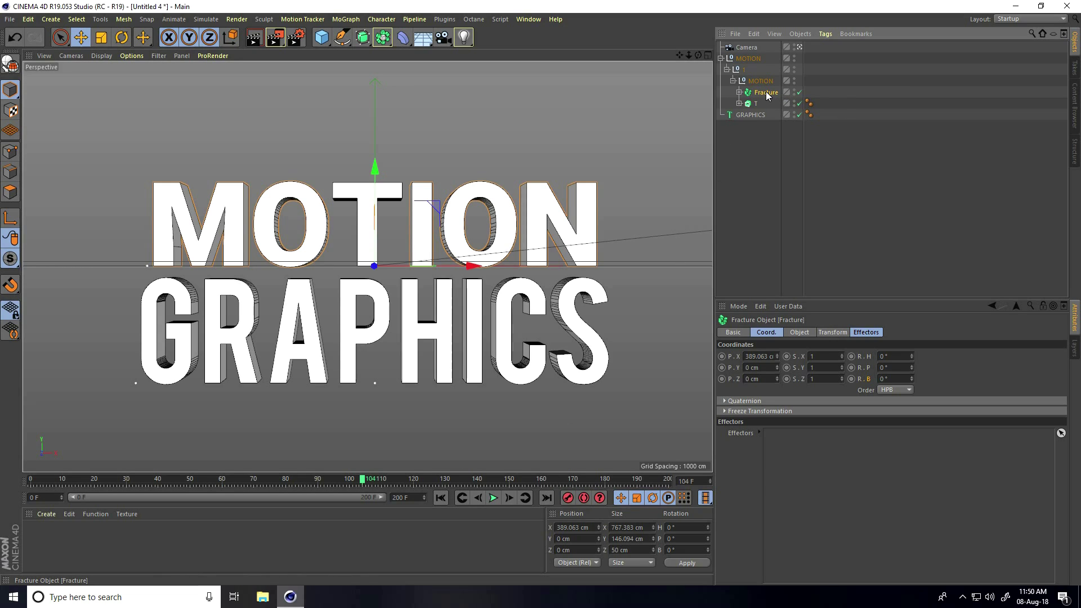
Step: Add a Random effector to the MOTION letters and show its transform parameters
{"action": "left_click", "coordinate": [345, 20]}
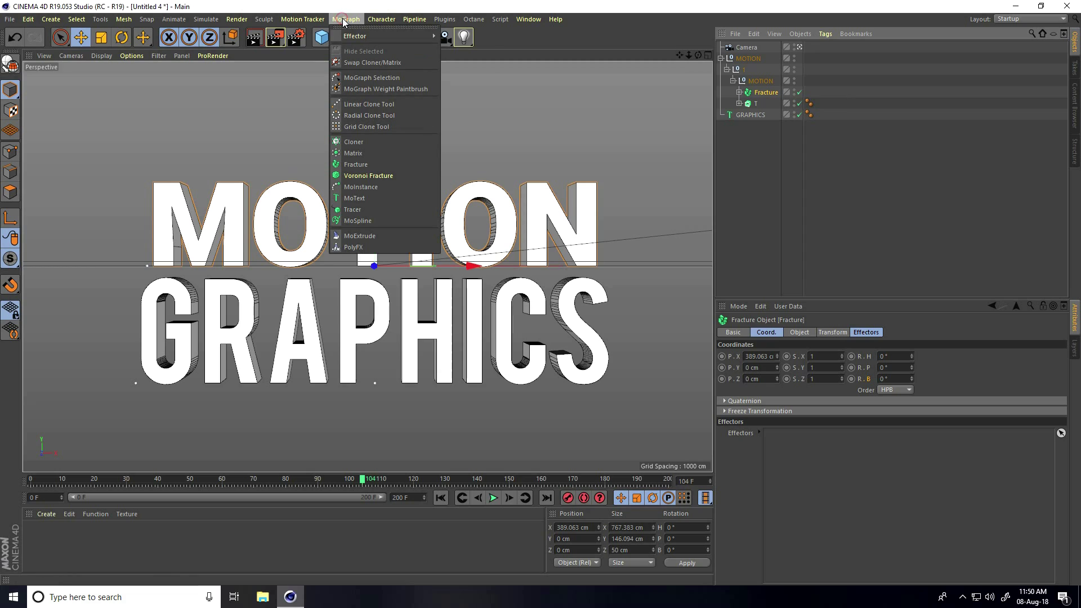
{"action": "mouse_move", "coordinate": [351, 37]}
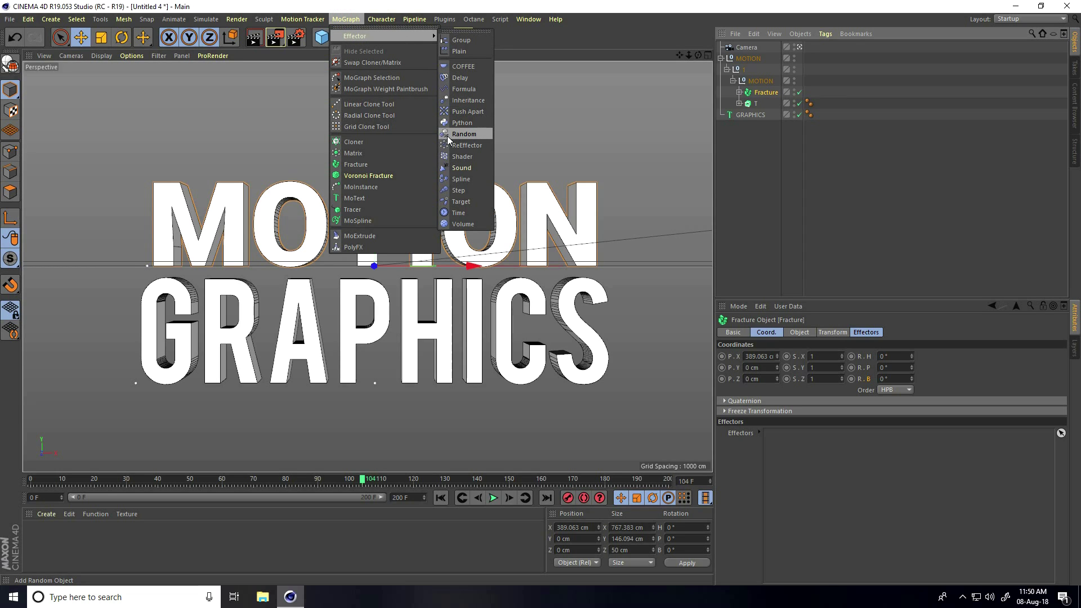
{"action": "left_click", "coordinate": [465, 134]}
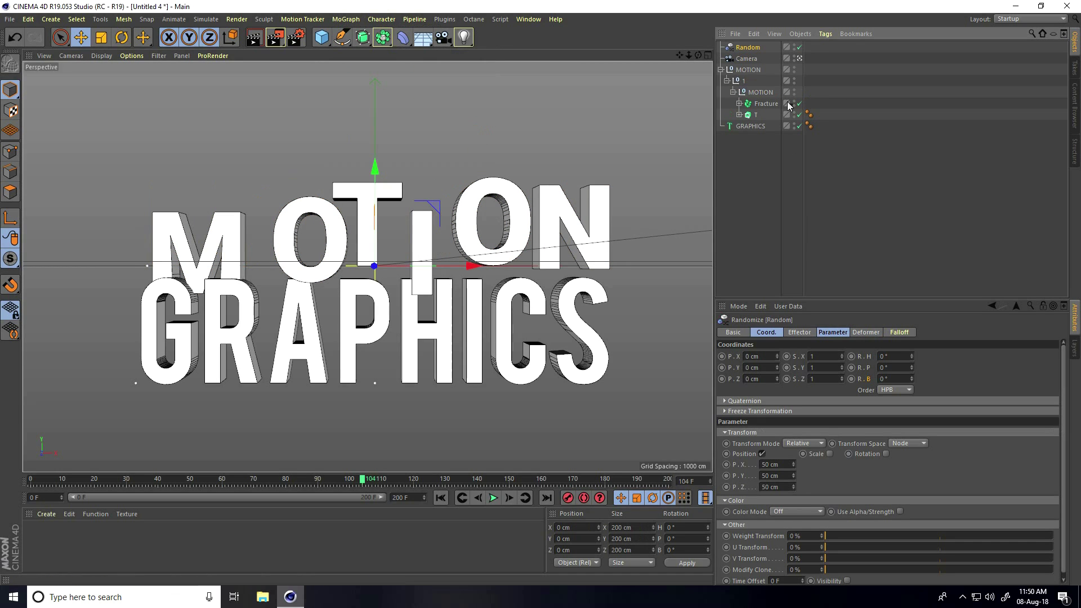
{"action": "left_click", "coordinate": [799, 58]}
{"action": "left_click_drag", "start_coordinate": [394, 237], "coordinate": [617, 297], "text": "alt"}
{"action": "scroll", "coordinate": [617, 297], "scroll_direction": "up", "scroll_amount": 3}
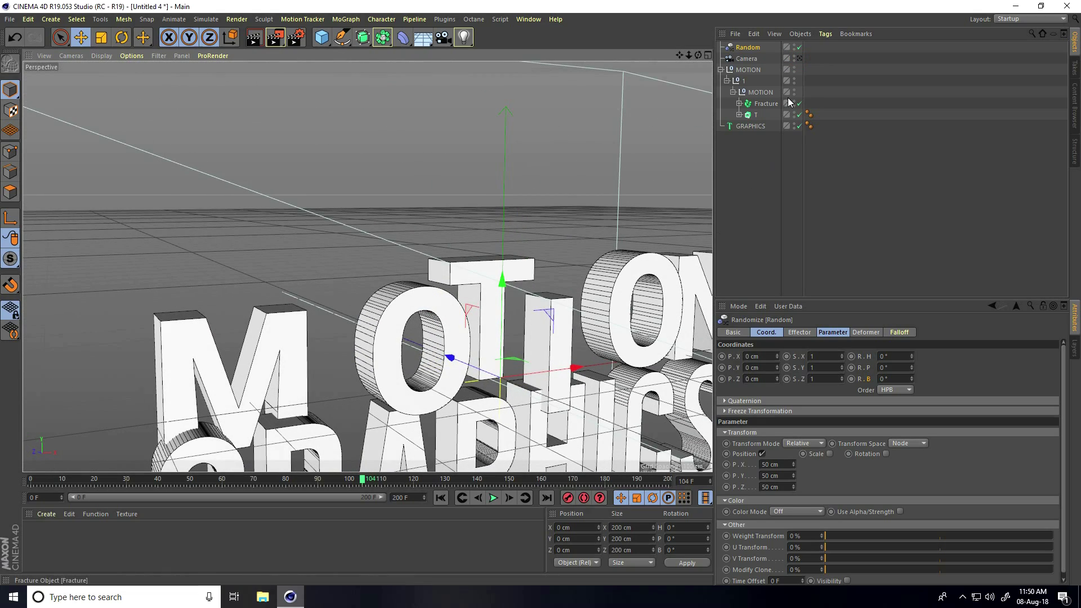
{"action": "left_click", "coordinate": [837, 336]}
{"action": "scroll", "coordinate": [370, 228], "scroll_direction": "down", "scroll_amount": 4}
{"action": "scroll", "coordinate": [513, 351], "scroll_direction": "up", "scroll_amount": 2}
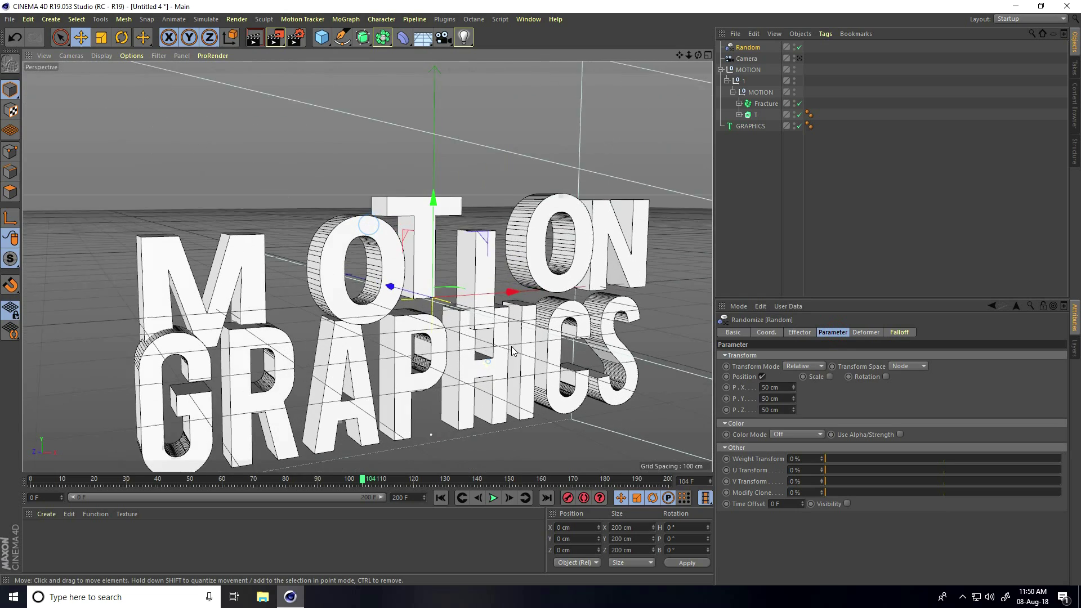
Step: At frame 0, set the Random position offset to X 0, Y 0, Z 1000 cm
{"action": "left_click", "coordinate": [441, 499]}
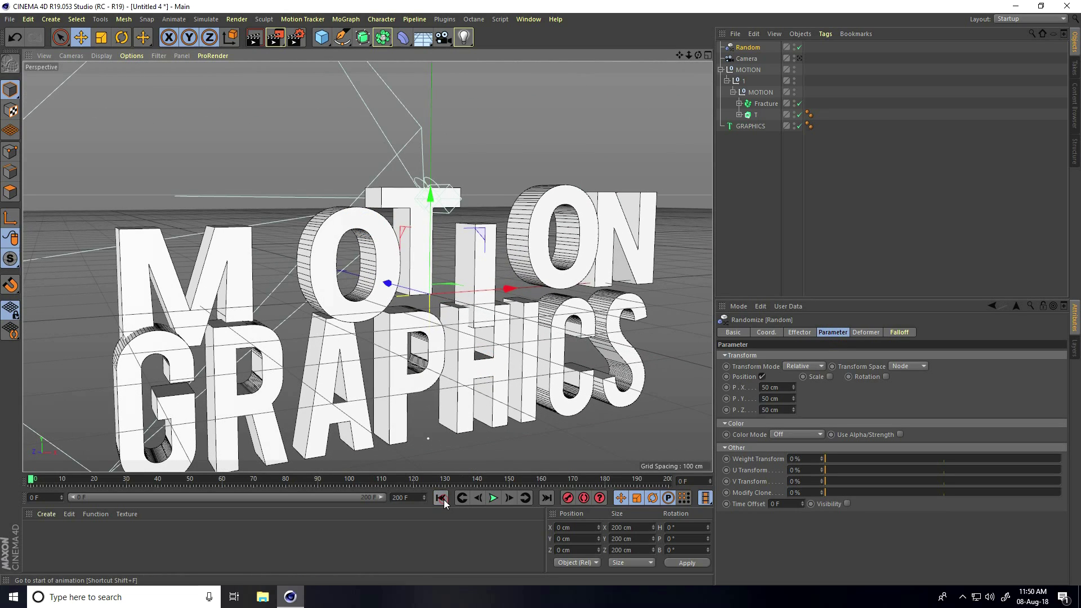
{"action": "double_click", "coordinate": [769, 387]}
{"action": "type", "text": "0"}
{"action": "key", "text": "Tab"}
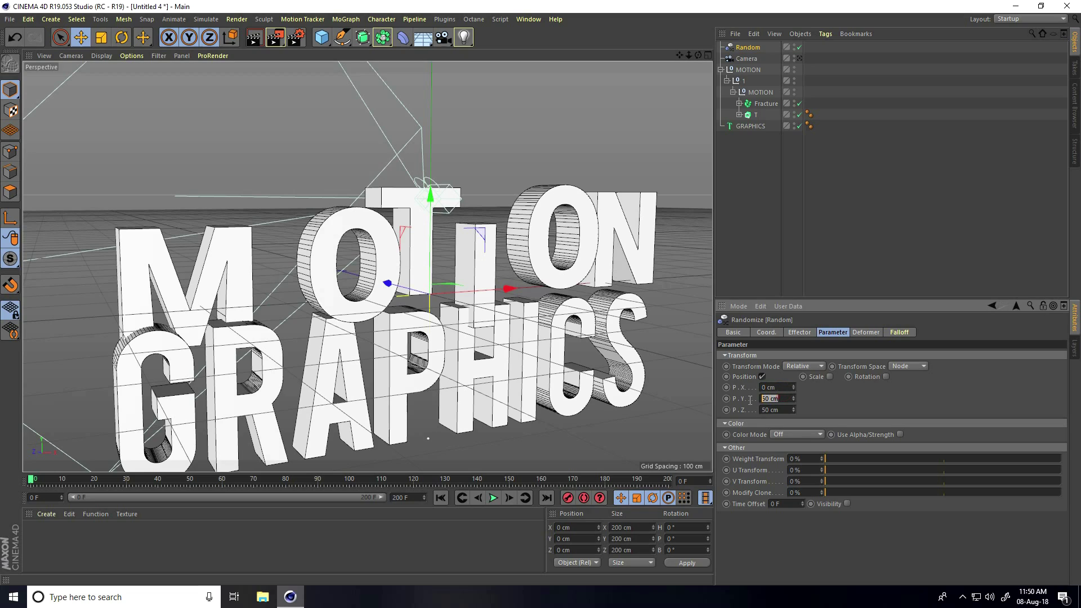
{"action": "type", "text": "0"}
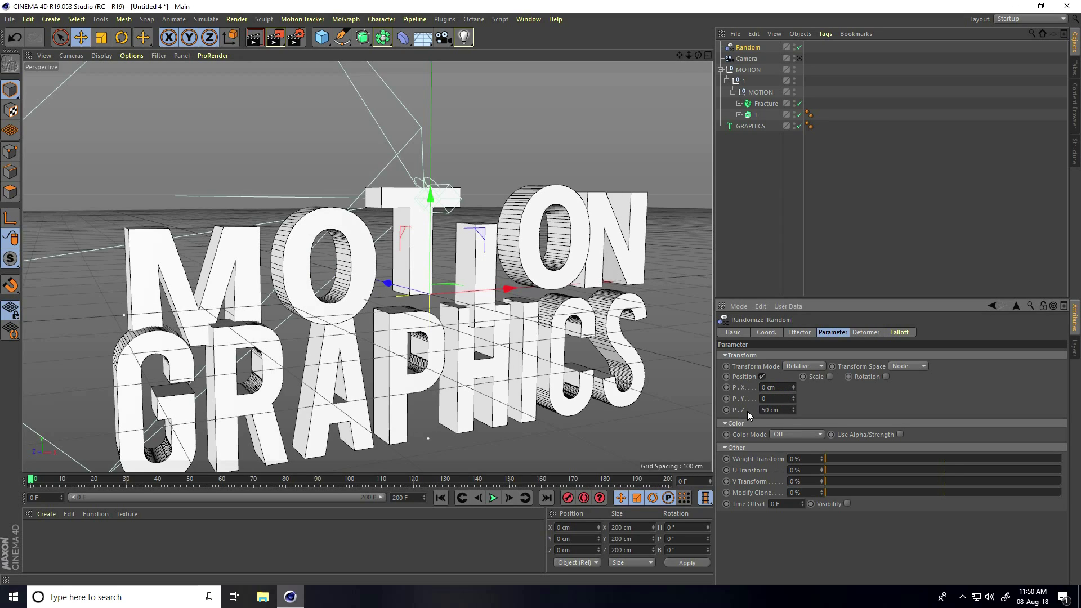
{"action": "double_click", "coordinate": [766, 409]}
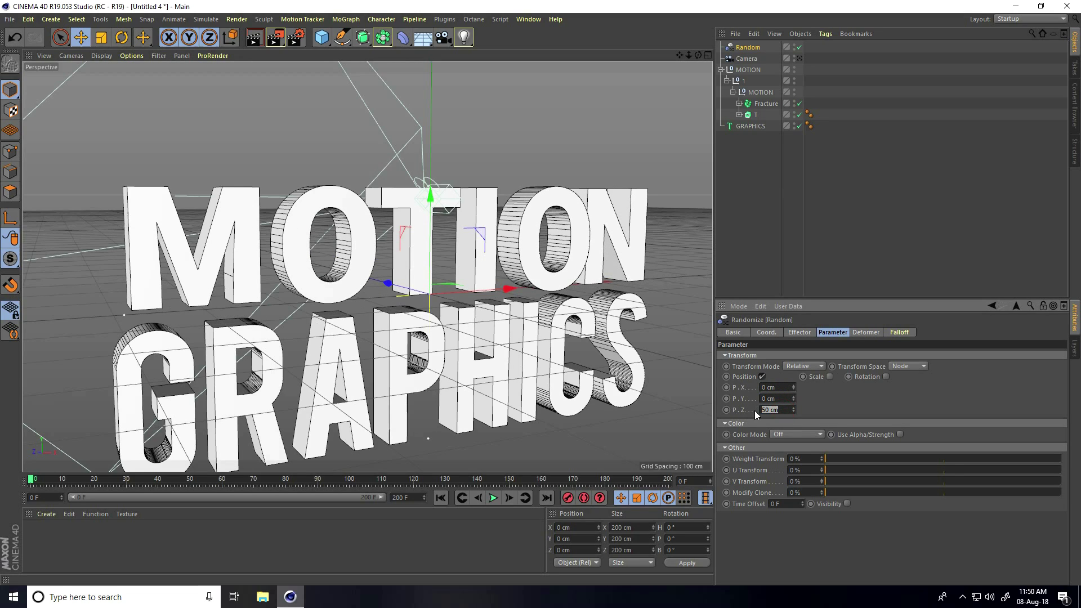
{"action": "type", "text": "1000"}
{"action": "key", "text": "Return"}
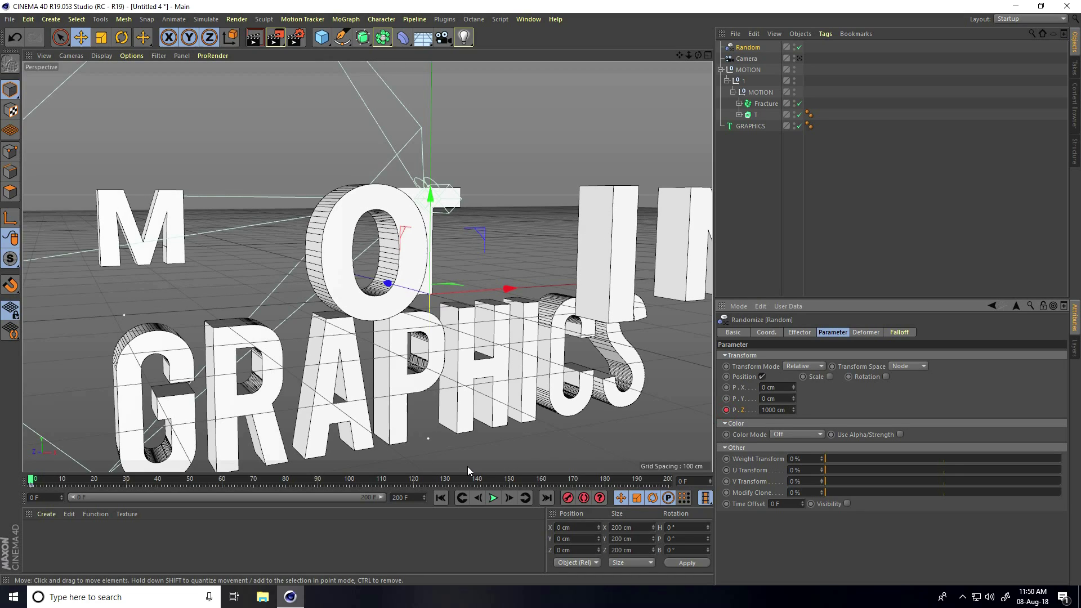
Step: Keyframe a 0 cm Z offset at frame 120, then return to frame 0
{"action": "left_click_drag", "start_coordinate": [31, 482], "coordinate": [414, 490]}
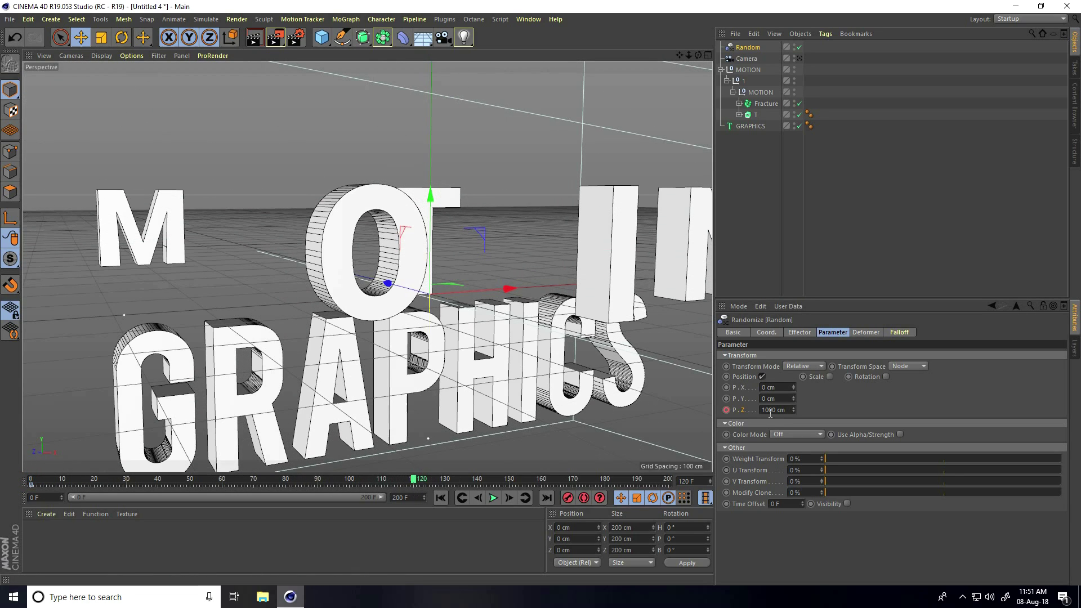
{"action": "left_click_drag", "start_coordinate": [789, 413], "coordinate": [739, 414]}
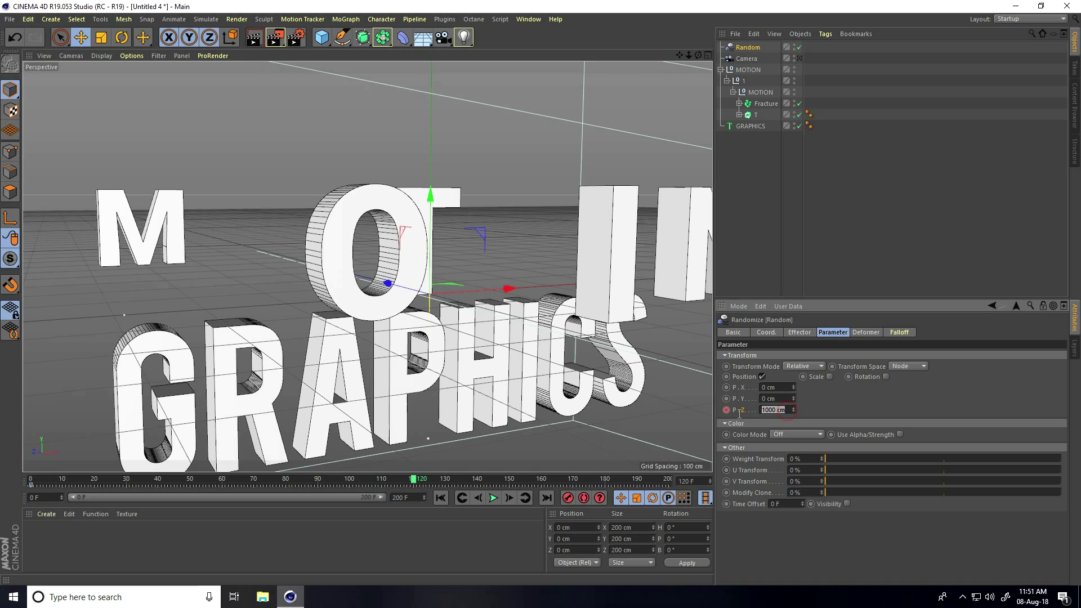
{"action": "key", "text": "Return"}
{"action": "left_click", "coordinate": [726, 409], "text": "ctrl"}
{"action": "left_click", "coordinate": [441, 498]}
{"action": "left_click_drag", "start_coordinate": [361, 338], "coordinate": [316, 337], "text": "alt"}
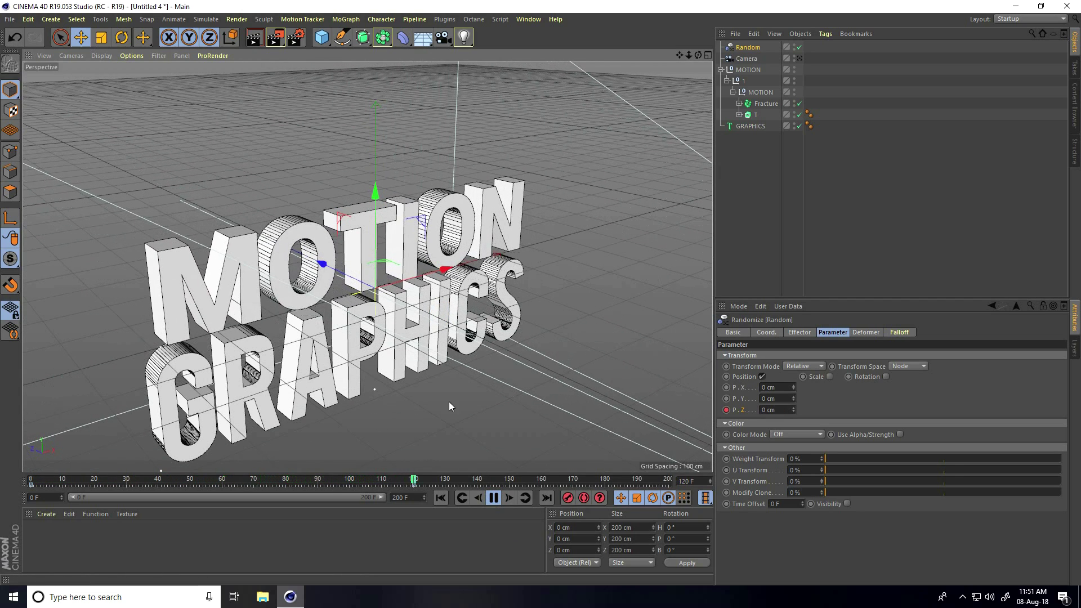
Step: Play the MOTION fly-in twice through the scene camera, rewinding to frame 0 each time
{"action": "left_click", "coordinate": [443, 498]}
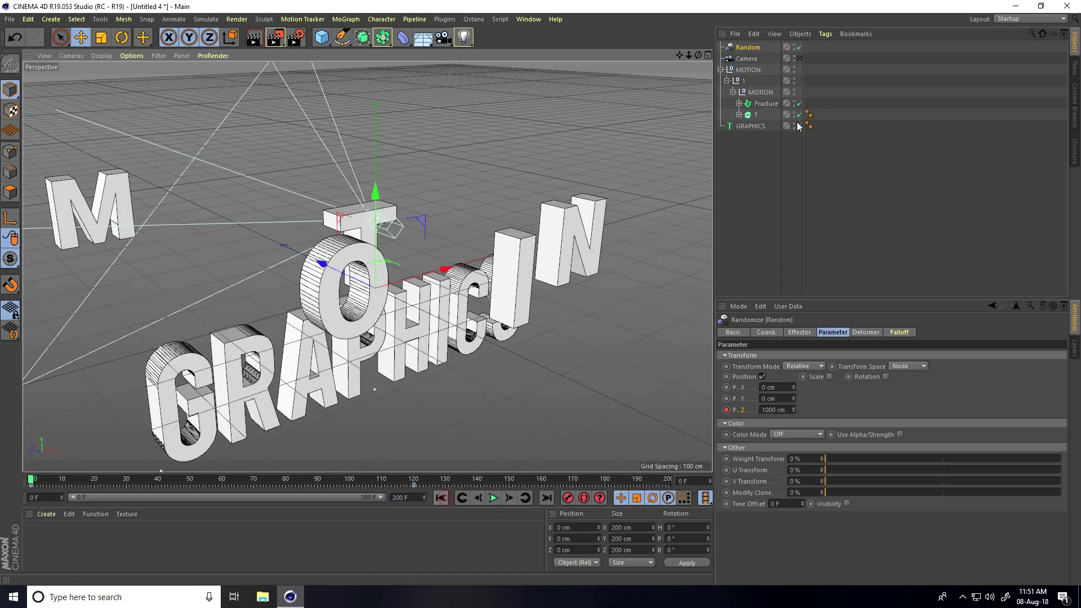
{"action": "left_click", "coordinate": [798, 59]}
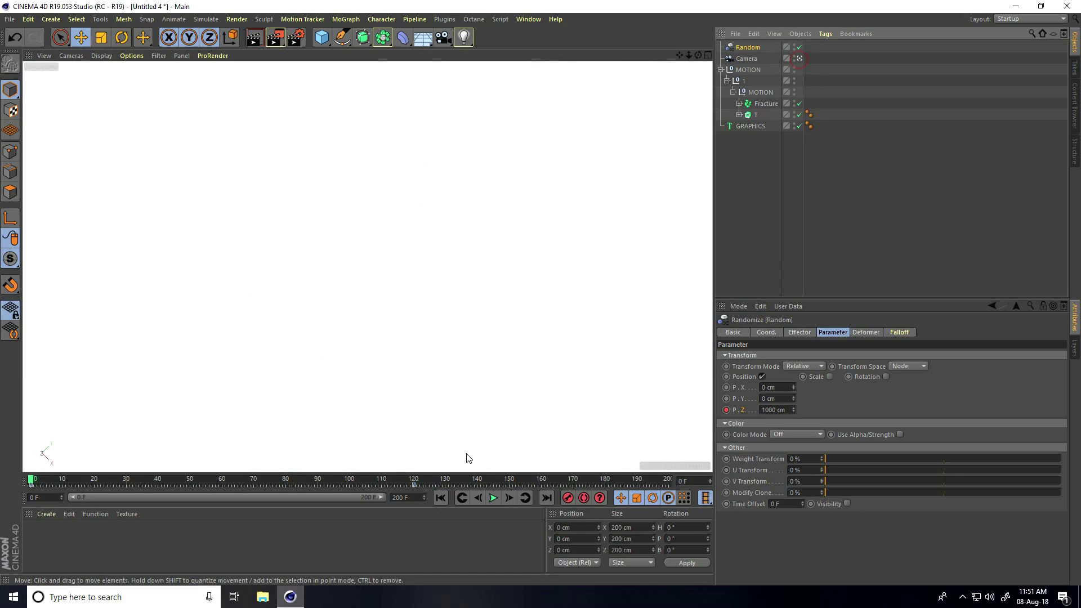
{"action": "left_click", "coordinate": [492, 498]}
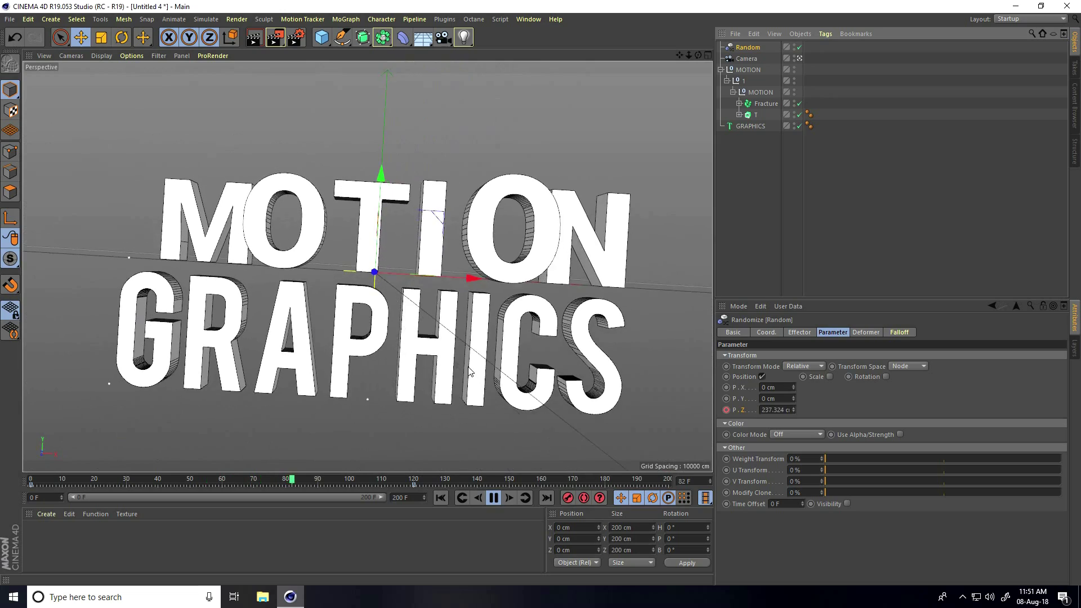
{"action": "left_click", "coordinate": [493, 497]}
{"action": "left_click", "coordinate": [442, 498]}
{"action": "left_click", "coordinate": [492, 498]}
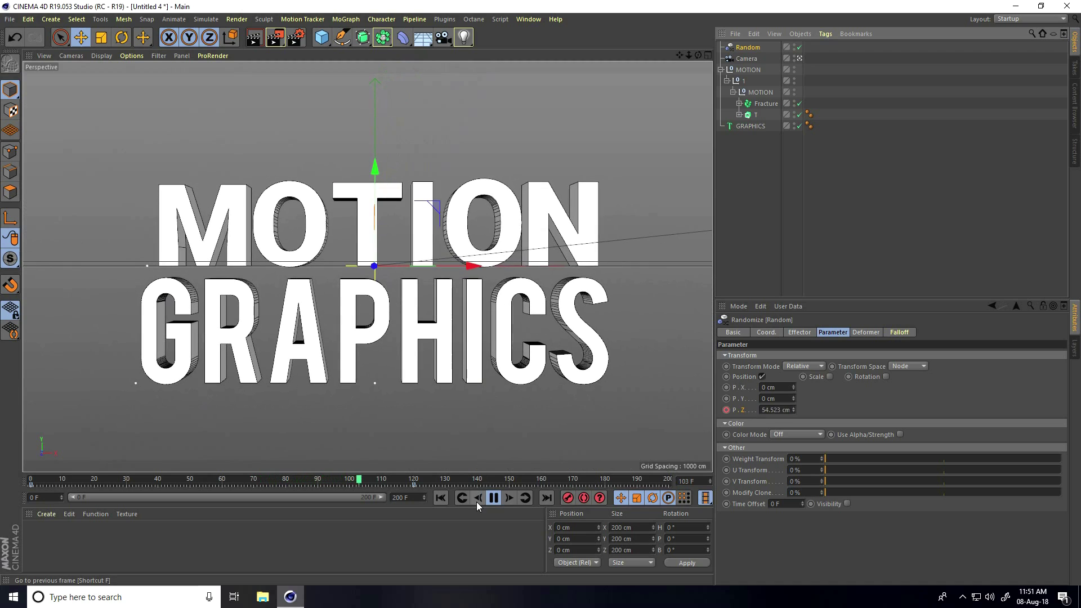
{"action": "left_click", "coordinate": [494, 498]}
{"action": "left_click", "coordinate": [441, 497]}
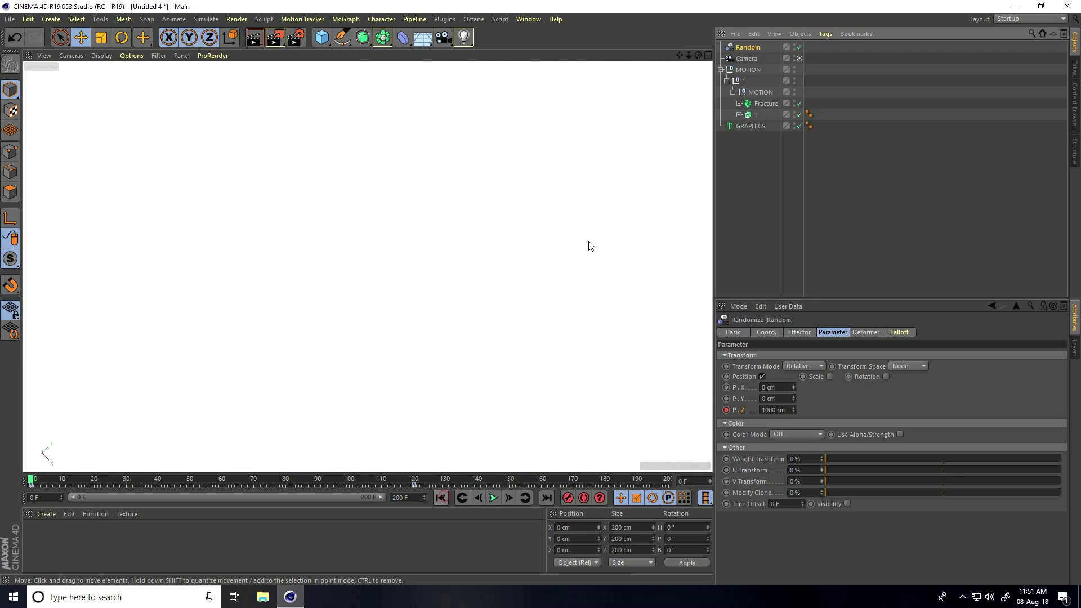
Step: Return to the editor view and select the GRAPHICS text object
{"action": "left_click", "coordinate": [800, 58]}
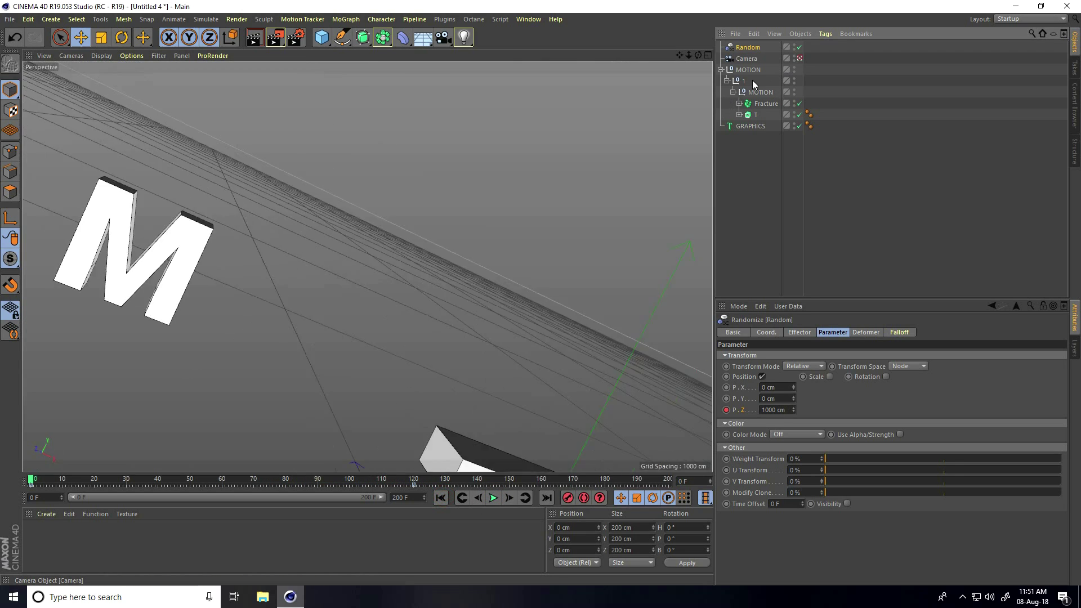
{"action": "left_click", "coordinate": [799, 58]}
{"action": "scroll", "coordinate": [363, 340], "scroll_direction": "up", "scroll_amount": 5}
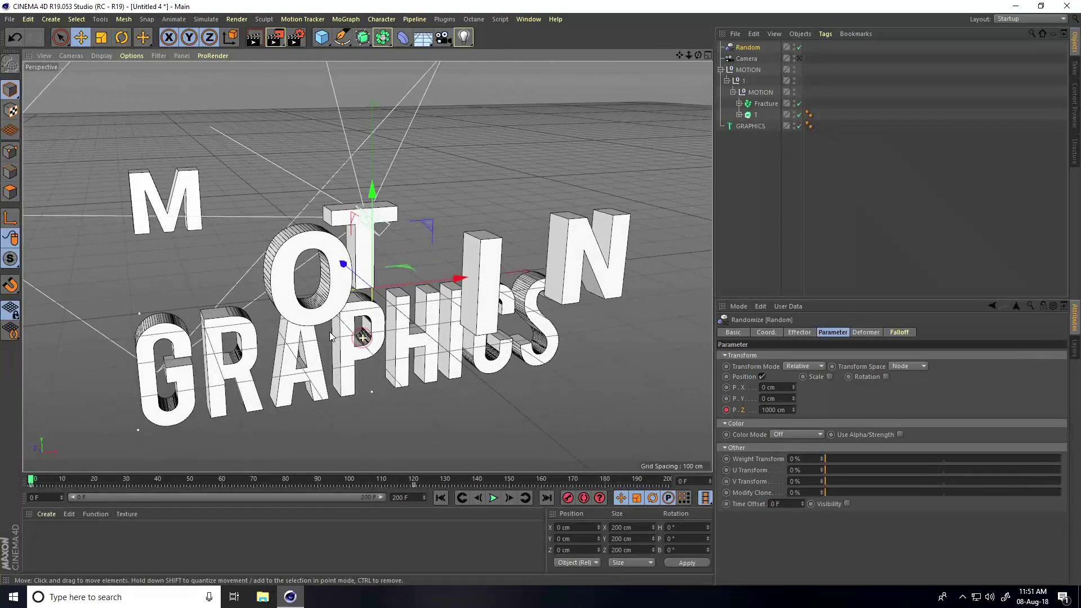
{"action": "scroll", "coordinate": [329, 332], "scroll_direction": "up", "scroll_amount": 4}
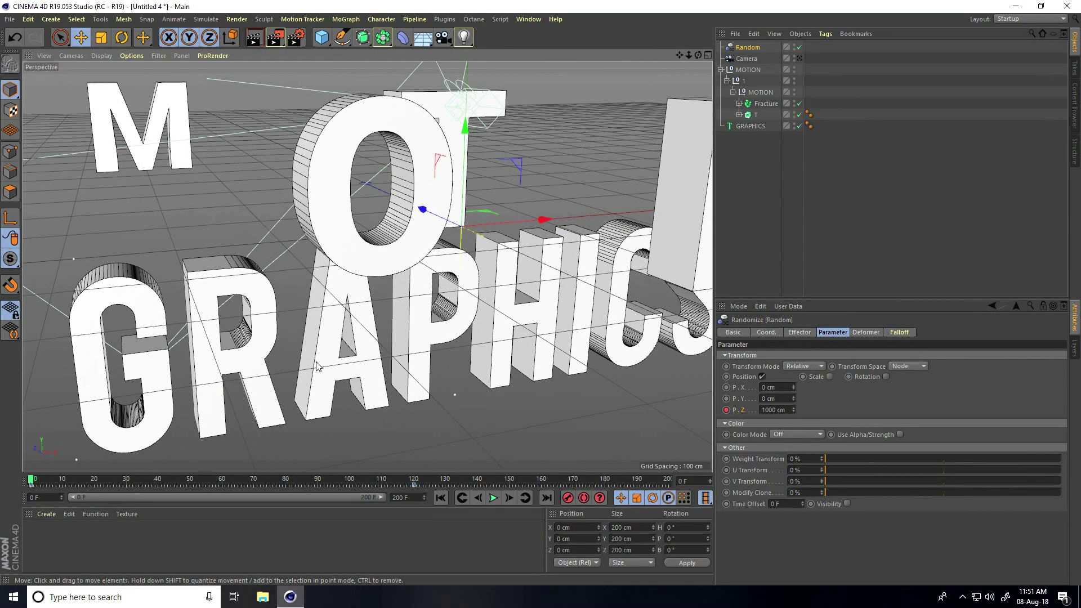
{"action": "left_click", "coordinate": [763, 127]}
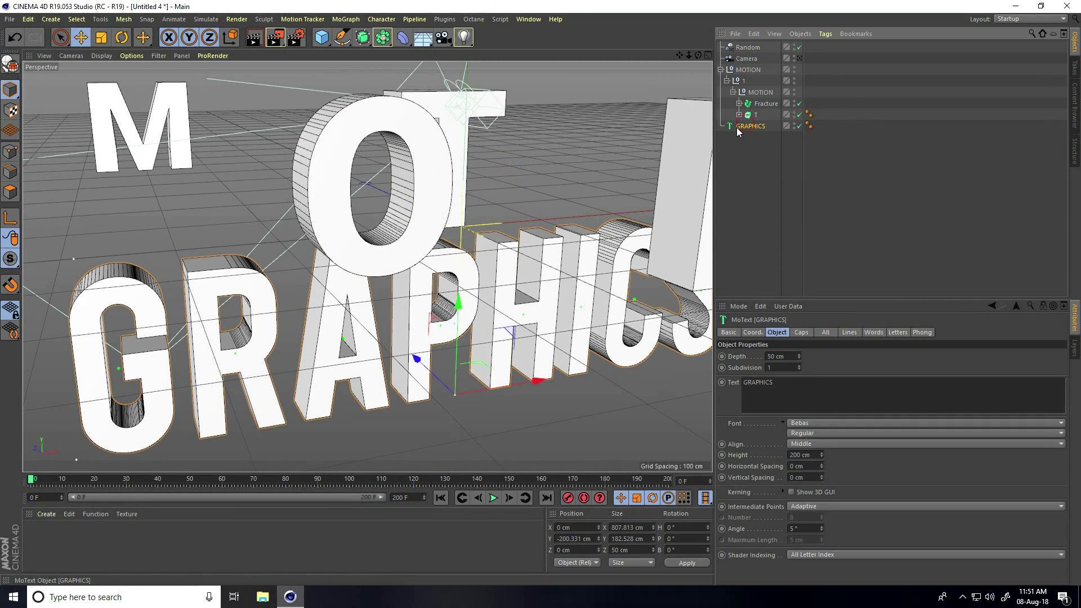
Step: Add Random.1 to GRAPHICS with position offset X 0, Y 0 and Z 1000 cm
{"action": "left_click", "coordinate": [346, 20]}
{"action": "mouse_move", "coordinate": [383, 36]}
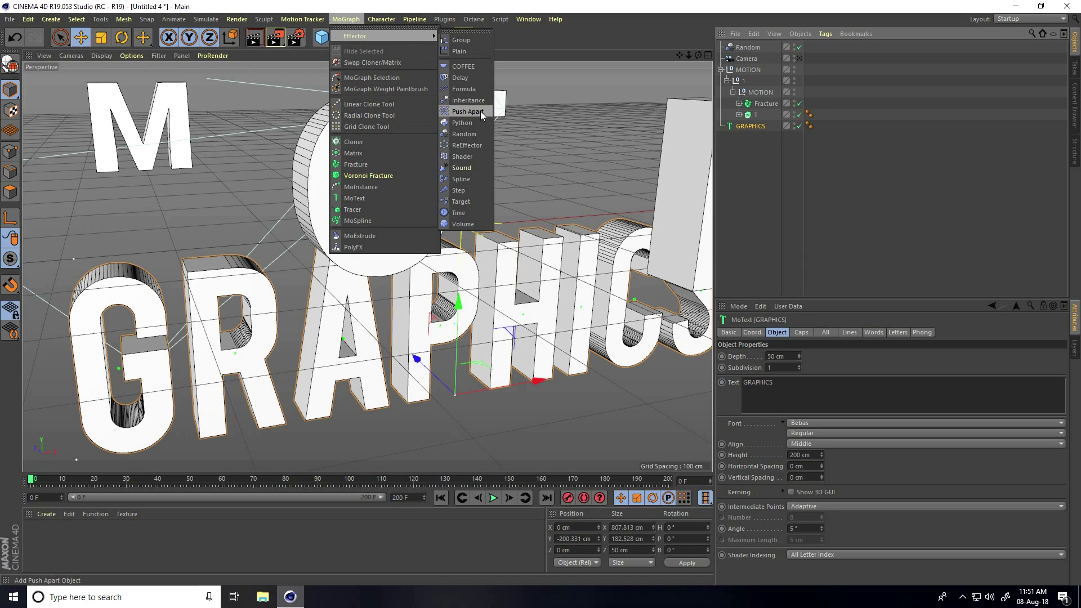
{"action": "left_click", "coordinate": [468, 134]}
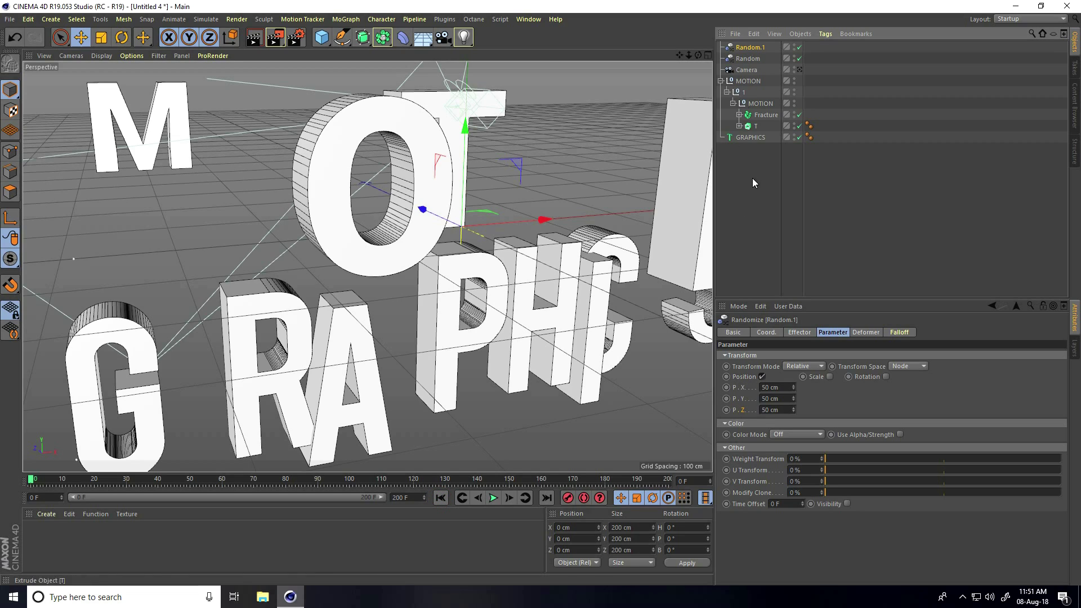
{"action": "left_click", "coordinate": [782, 387]}
{"action": "type", "text": "0"}
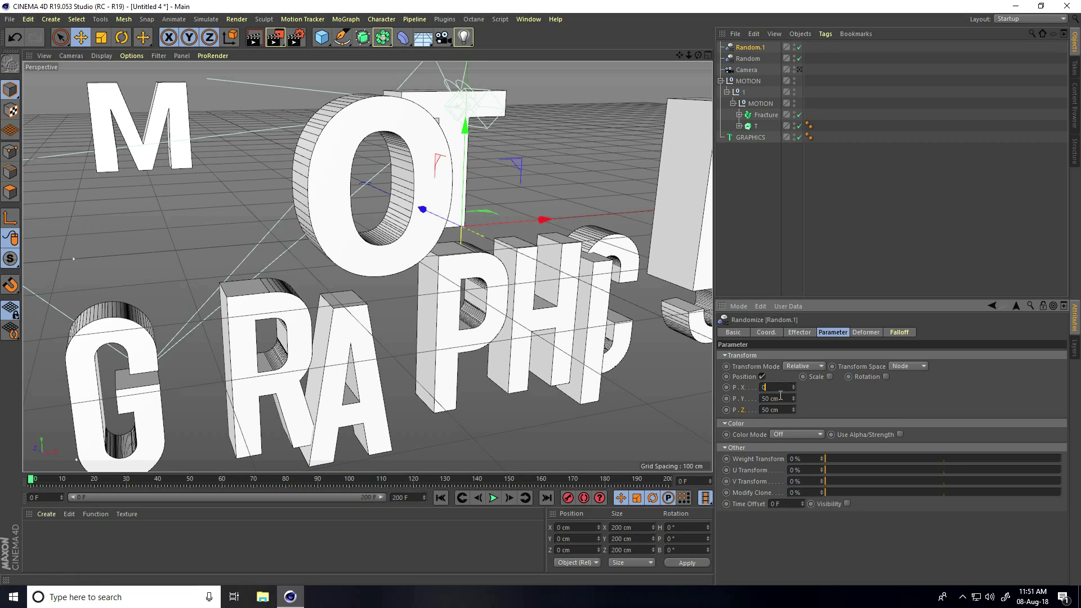
{"action": "left_click", "coordinate": [781, 397]}
{"action": "type", "text": "0"}
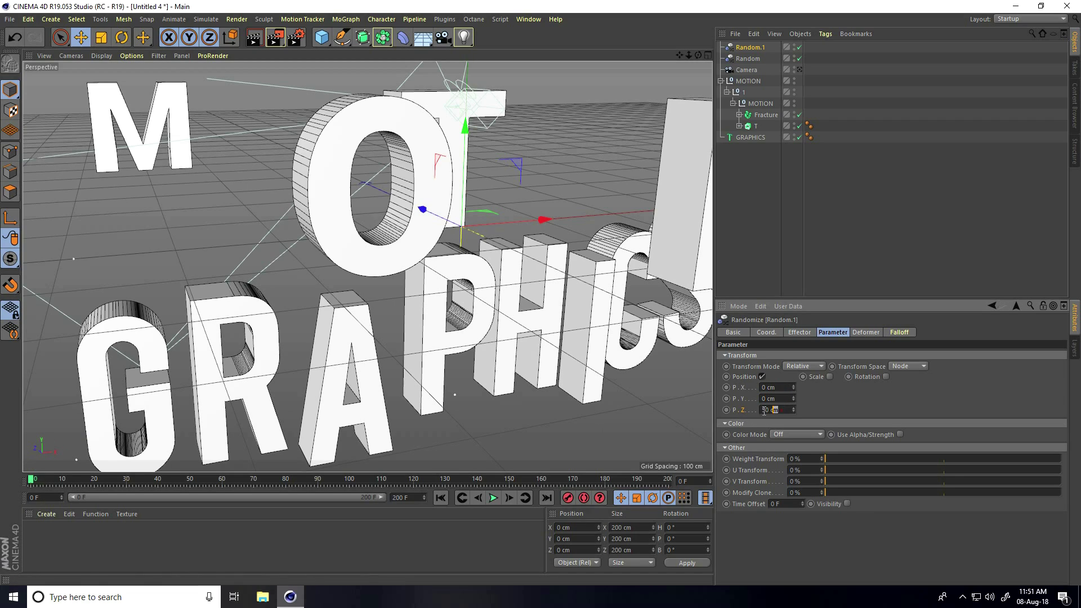
{"action": "key", "text": "Return"}
{"action": "type", "text": "1000"}
{"action": "key", "text": "Return"}
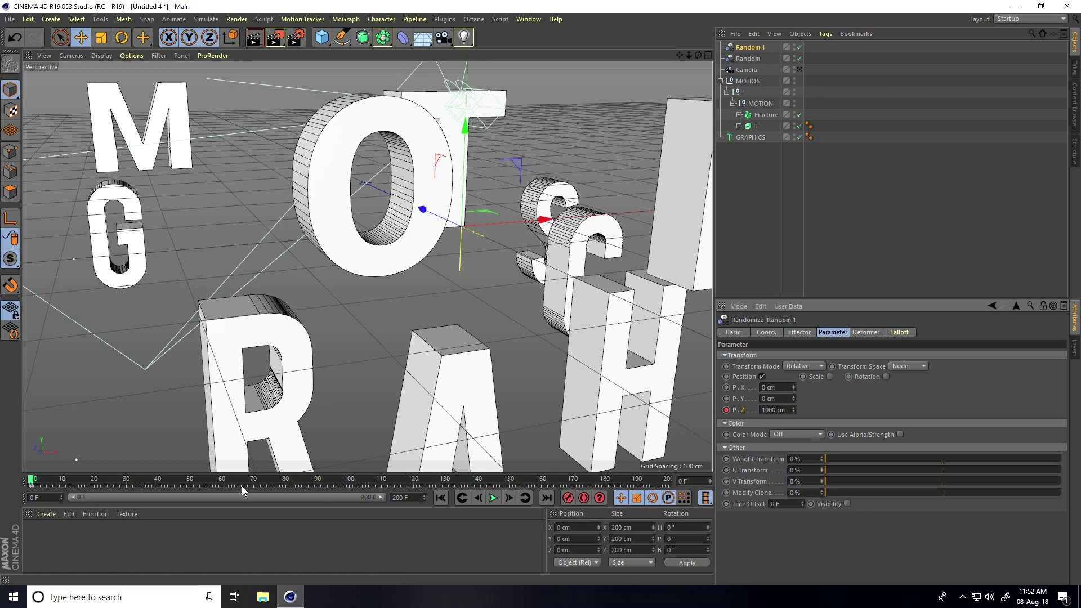
Step: Key Random.1's Z offset to 0 cm at frame 120, then rewind and view the scattered letters
{"action": "left_click_drag", "start_coordinate": [31, 483], "coordinate": [414, 502]}
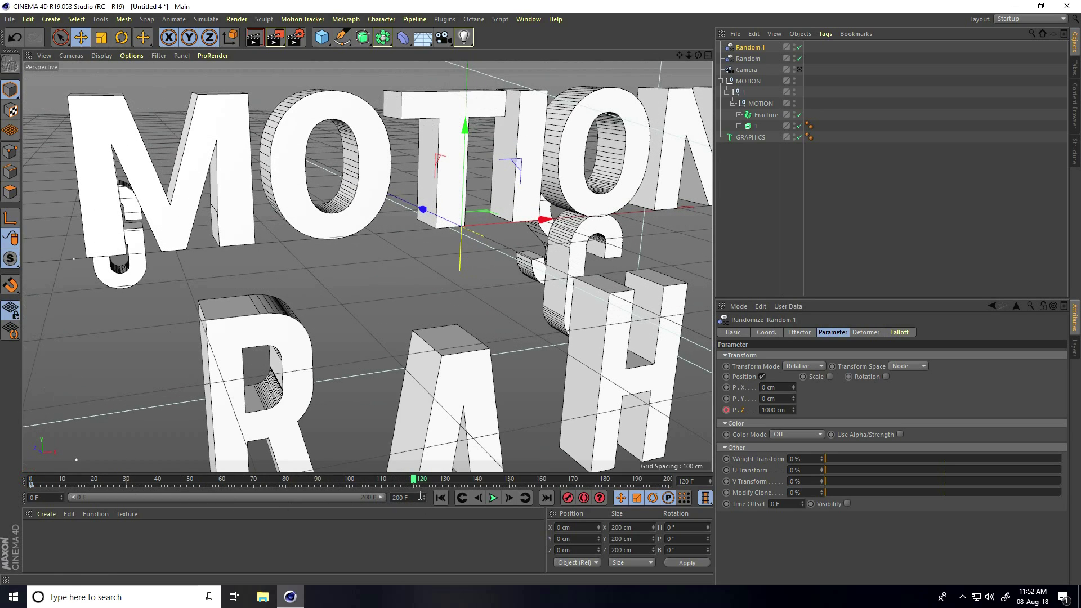
{"action": "left_click", "coordinate": [781, 410]}
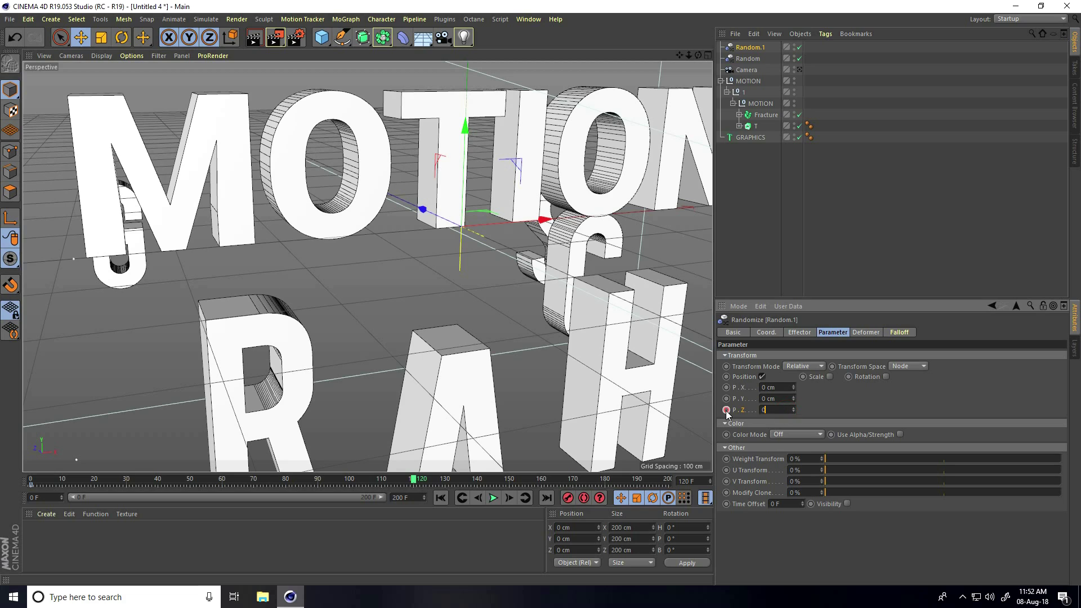
{"action": "key", "text": "Return"}
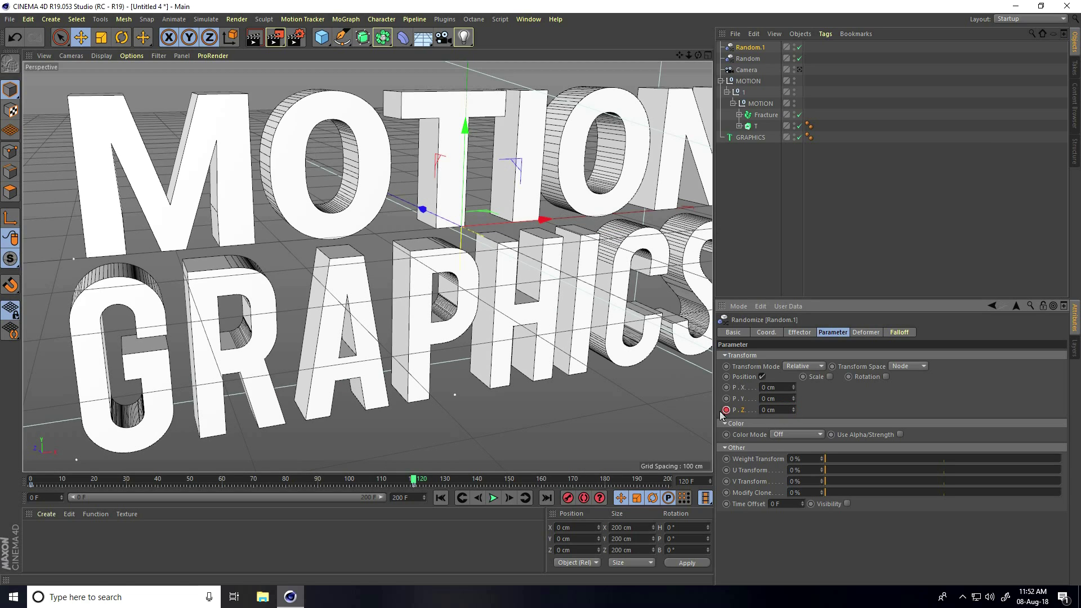
{"action": "left_click", "coordinate": [441, 497]}
{"action": "left_click_drag", "start_coordinate": [403, 321], "coordinate": [380, 238], "text": "alt"}
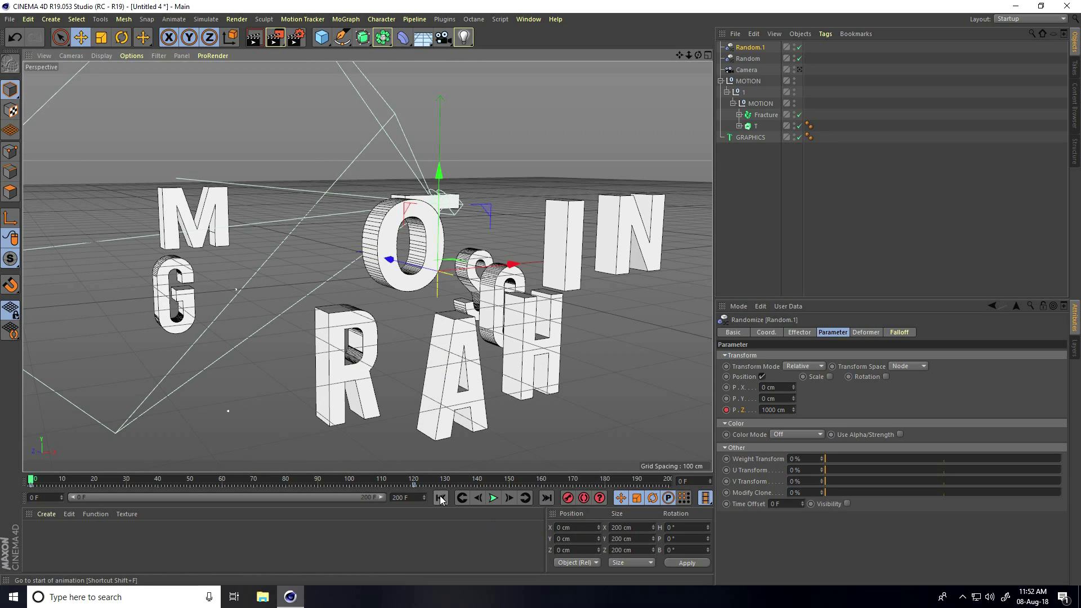
Step: Play both words flying in, first in perspective, then through the scene camera
{"action": "left_click", "coordinate": [493, 499]}
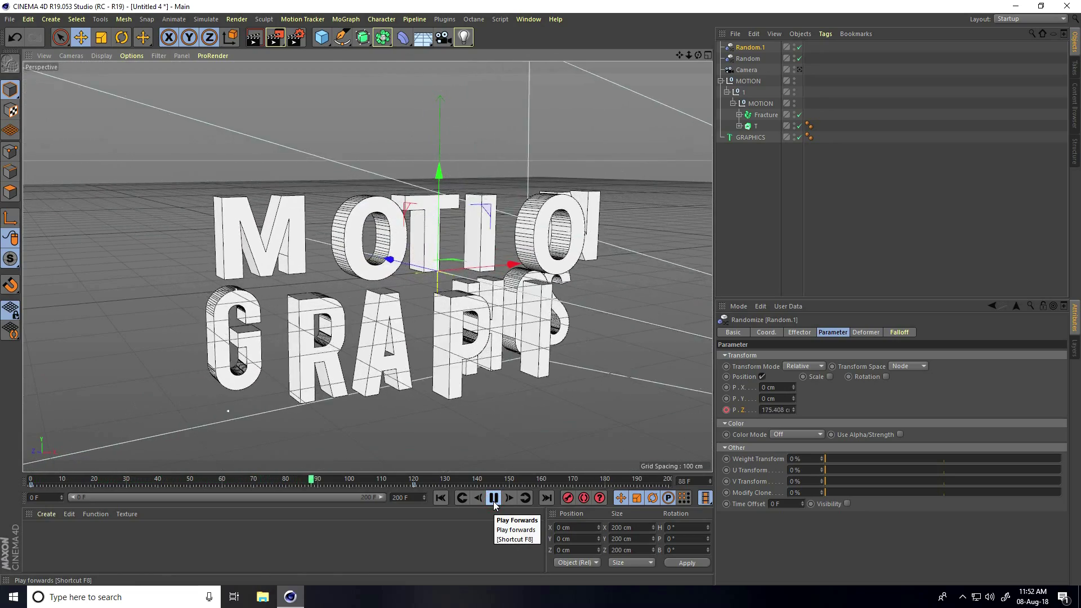
{"action": "left_click", "coordinate": [440, 498]}
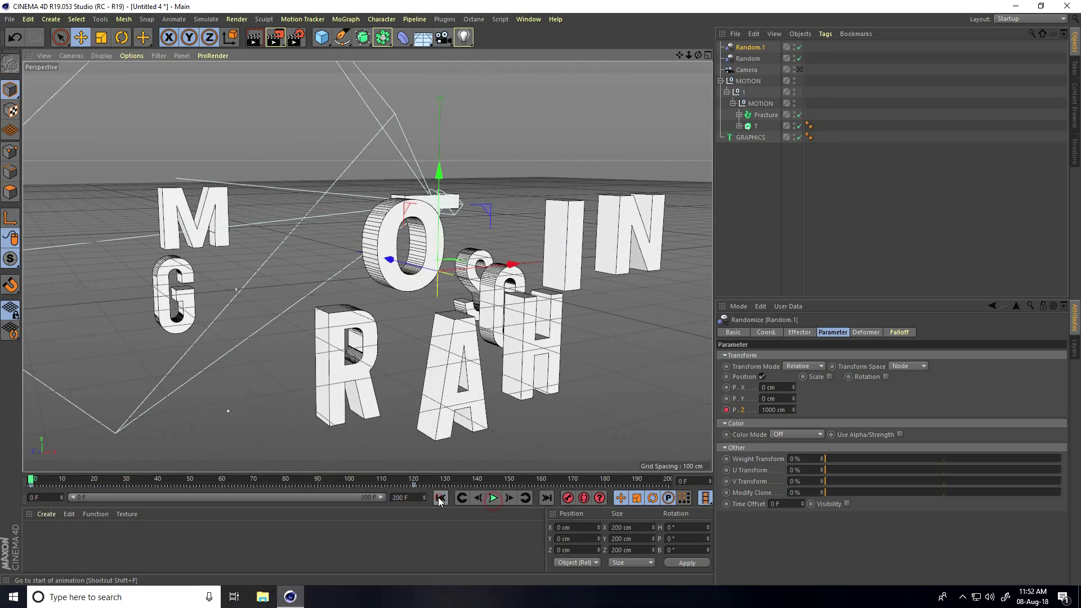
{"action": "left_click", "coordinate": [799, 70]}
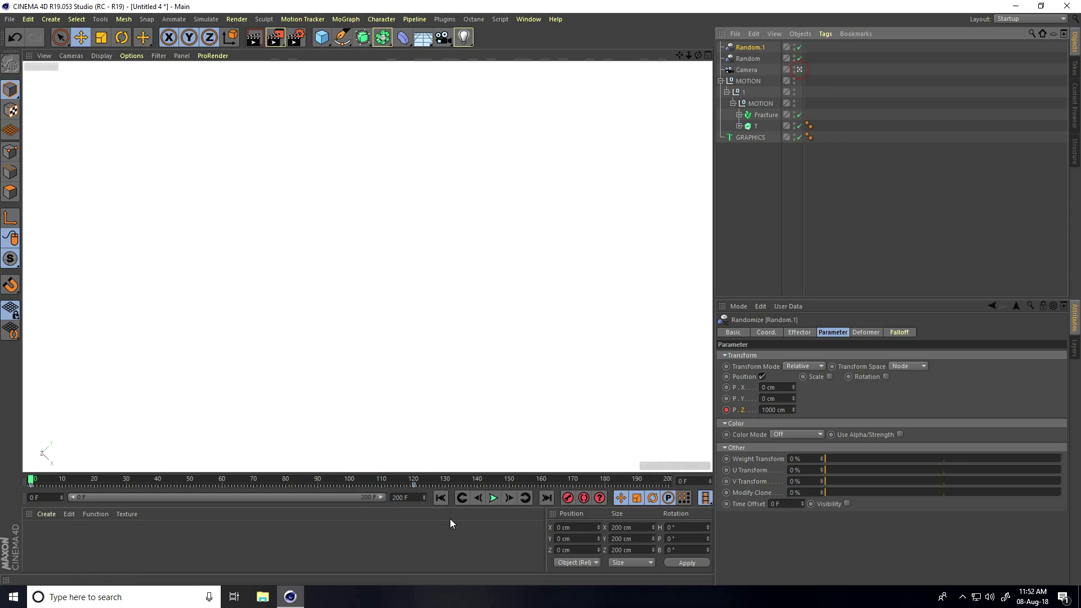
{"action": "left_click", "coordinate": [493, 498]}
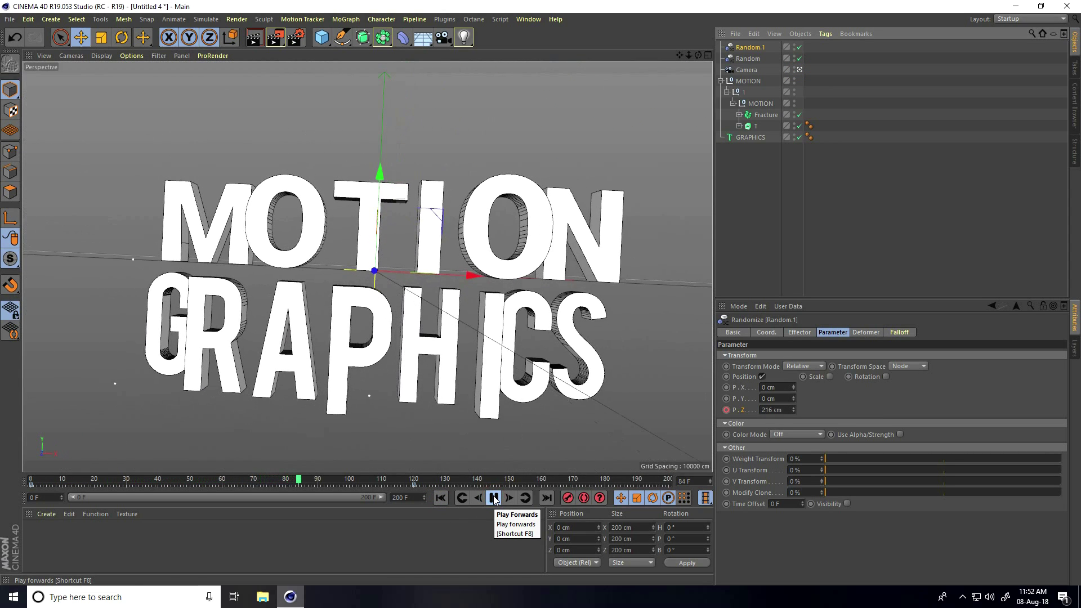
{"action": "left_click", "coordinate": [493, 498]}
{"action": "left_click", "coordinate": [440, 498]}
{"action": "left_click", "coordinate": [493, 498]}
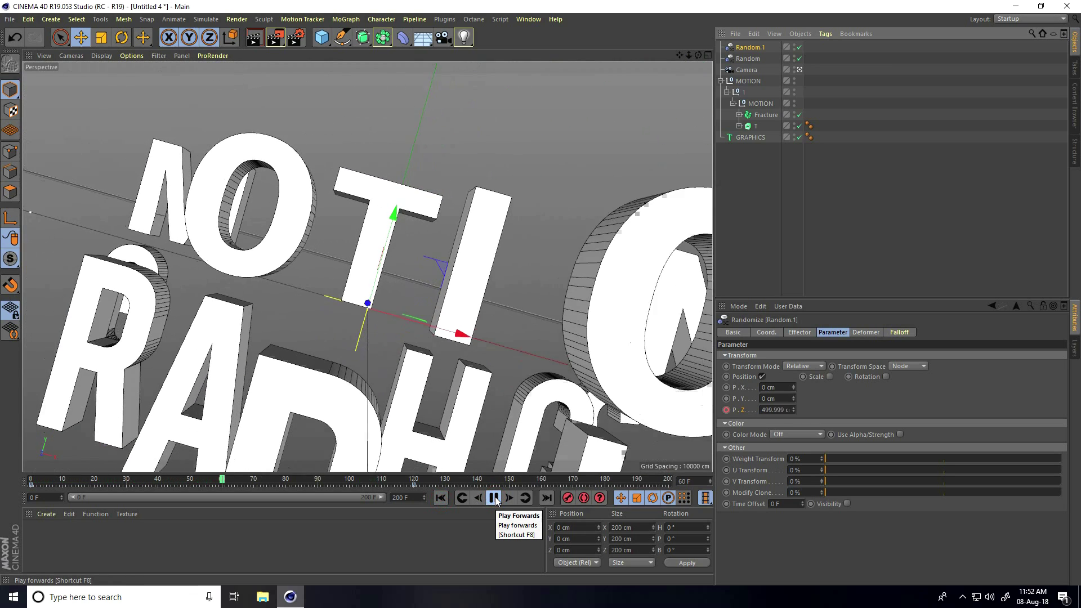
{"action": "left_click", "coordinate": [495, 498]}
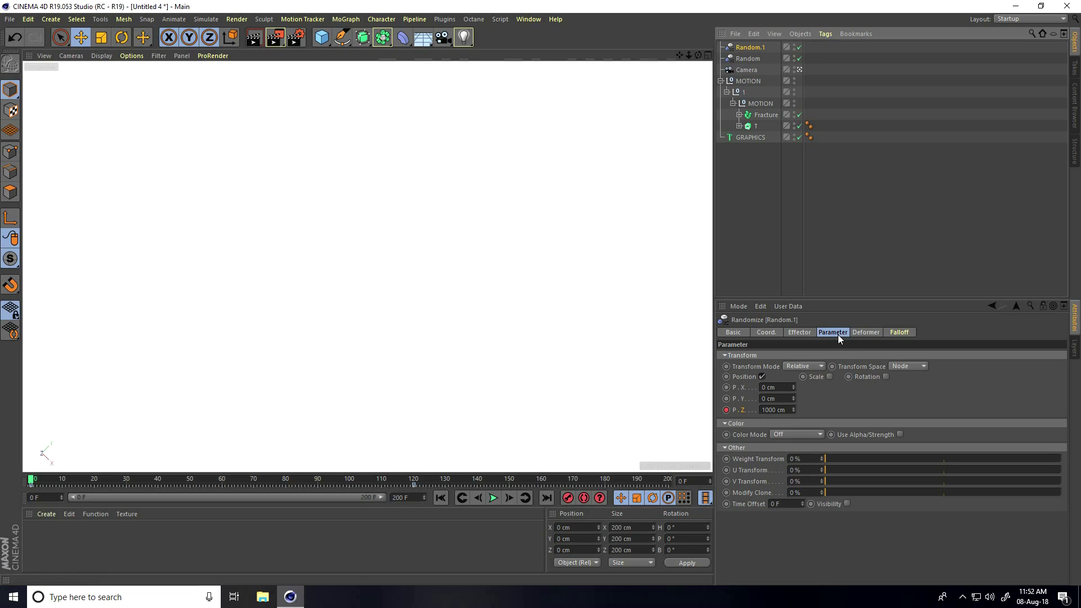
Step: Enable rotation on Random.1 and keyframe a 90° heading at frame 0
{"action": "left_click", "coordinate": [886, 378]}
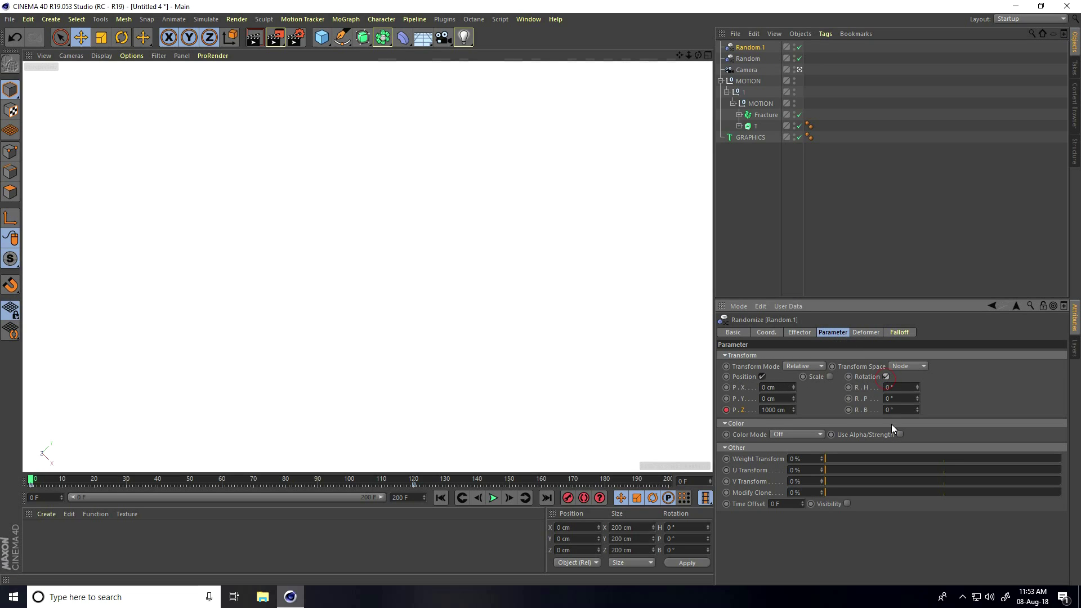
{"action": "left_click", "coordinate": [708, 55]}
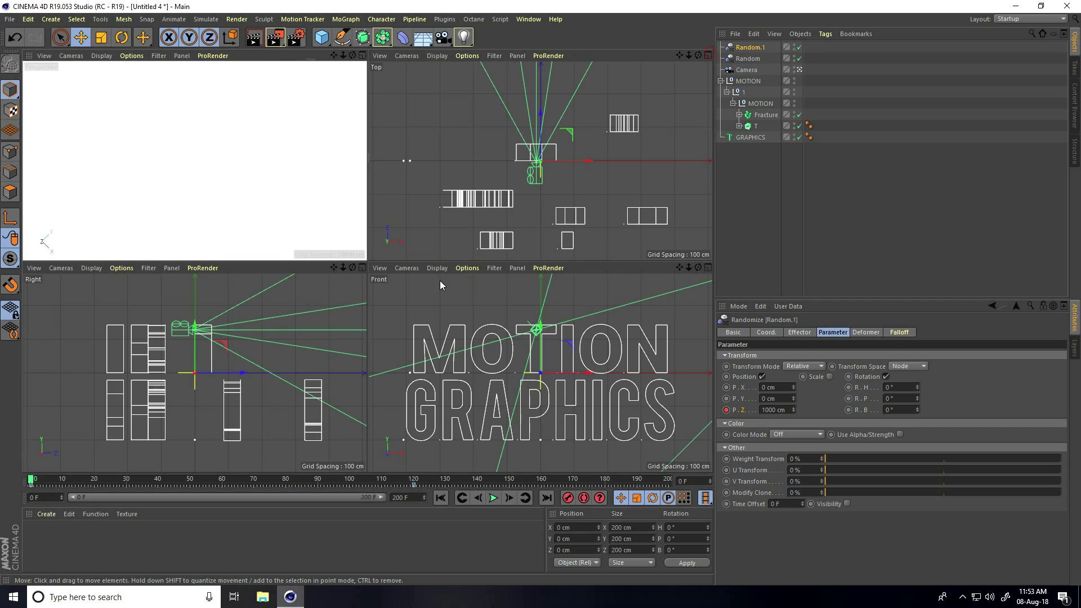
{"action": "left_click", "coordinate": [362, 55]}
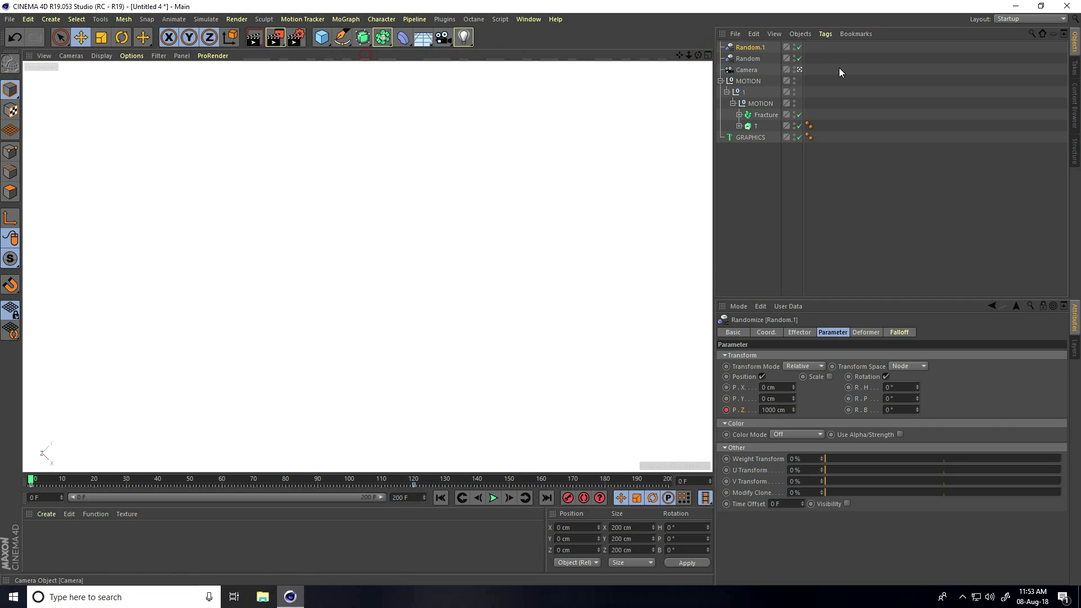
{"action": "left_click", "coordinate": [800, 68]}
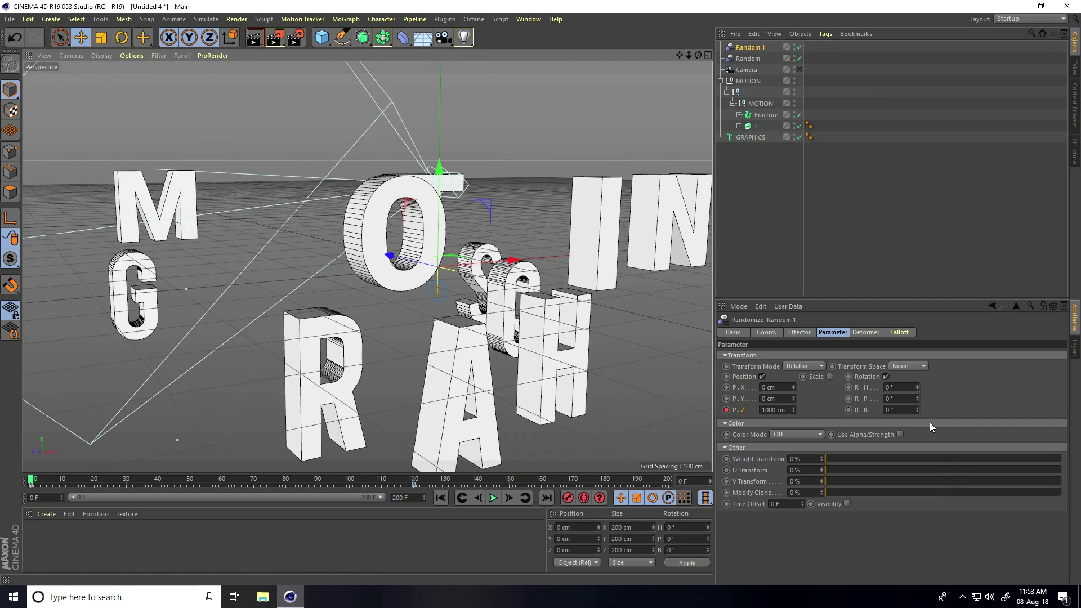
{"action": "left_click_drag", "start_coordinate": [917, 384], "coordinate": [917, 387]}
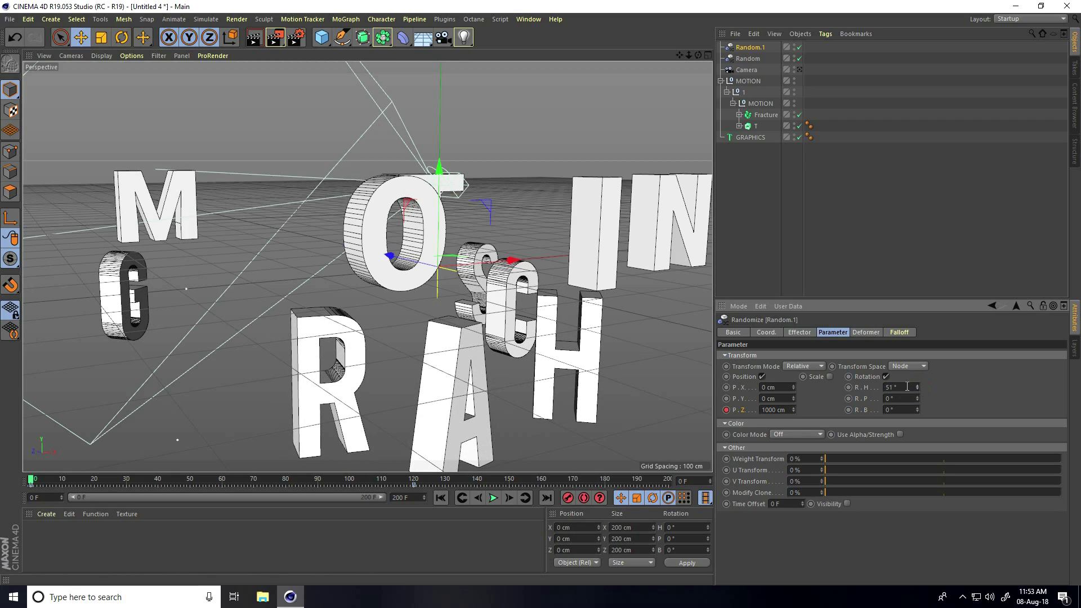
{"action": "key", "text": "Return"}
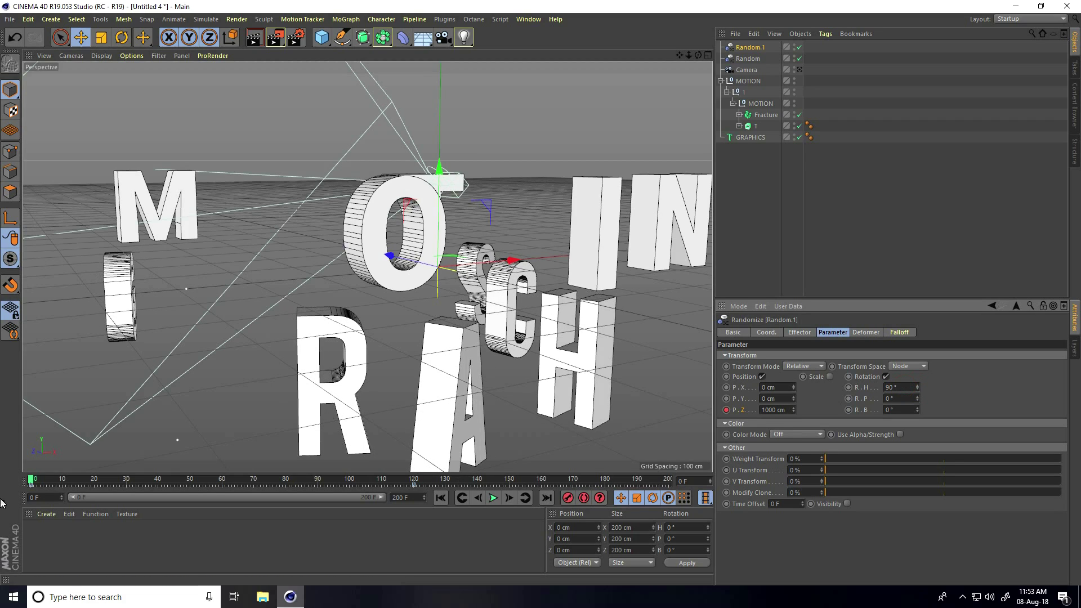
{"action": "left_click", "coordinate": [848, 387], "text": "ctrl"}
Step: Set the heading to 0° at frame 120, then replay the fly-in from the start
{"action": "left_click", "coordinate": [413, 480]}
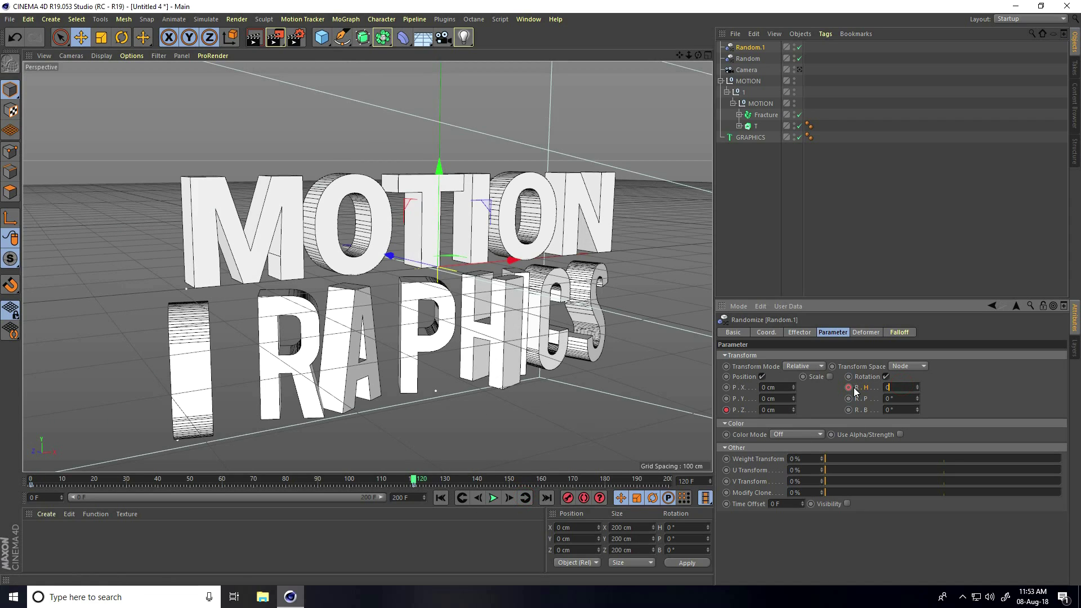
{"action": "type", "text": "0"}
{"action": "key", "text": "Return"}
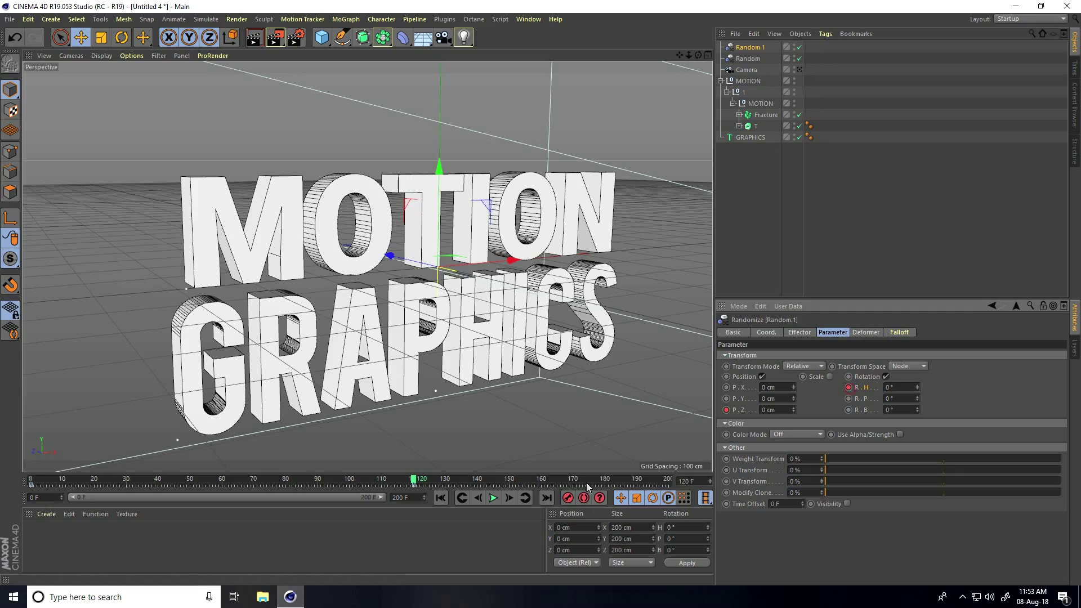
{"action": "left_click", "coordinate": [439, 499]}
{"action": "left_click", "coordinate": [492, 498]}
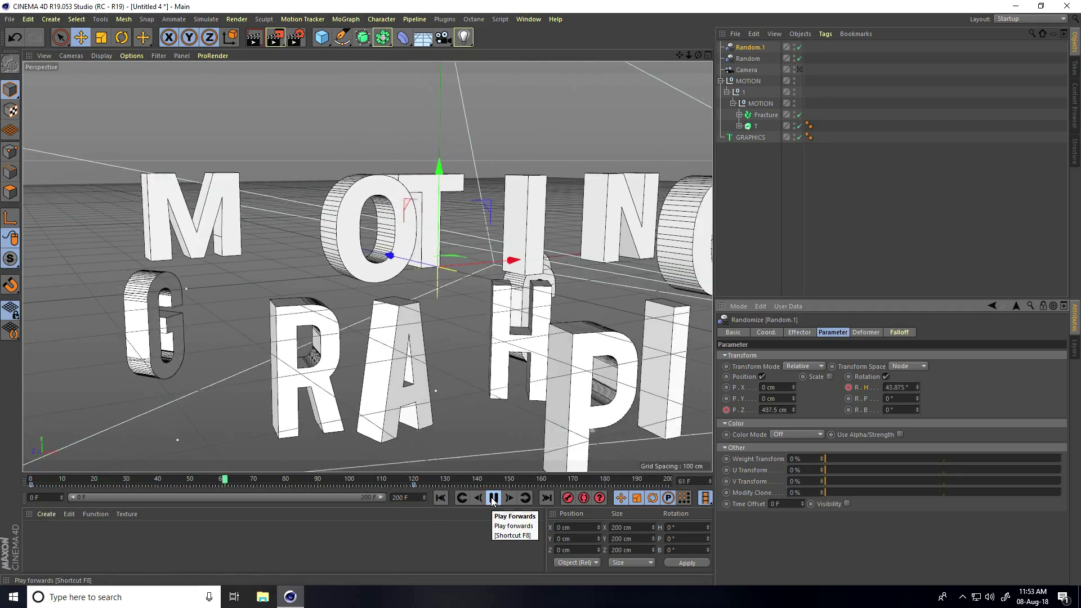
Step: Replay the fly-in through the camera, pause at frame 102, then select the Random effector
{"action": "left_click", "coordinate": [493, 498]}
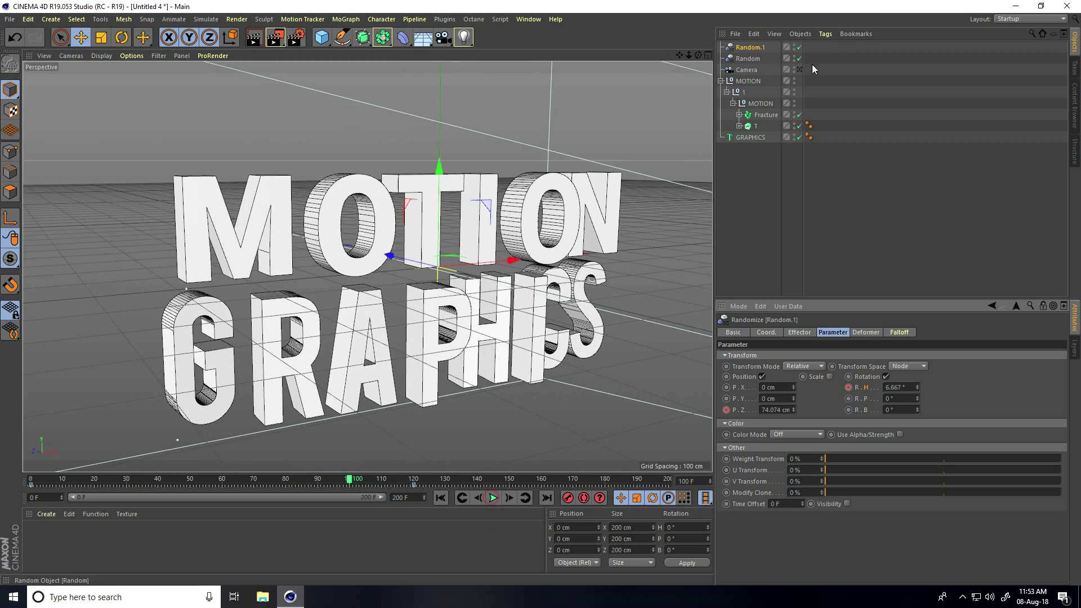
{"action": "left_click", "coordinate": [800, 69]}
{"action": "left_click", "coordinate": [440, 499]}
{"action": "left_click", "coordinate": [493, 499]}
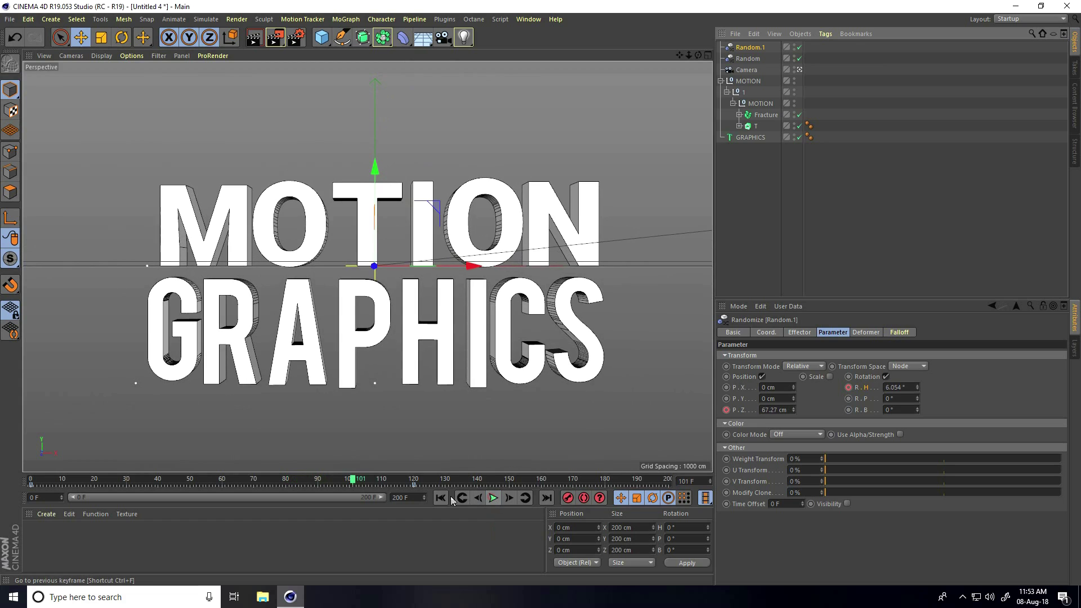
{"action": "left_click", "coordinate": [493, 498]}
{"action": "left_click", "coordinate": [439, 498]}
{"action": "left_click", "coordinate": [492, 498]}
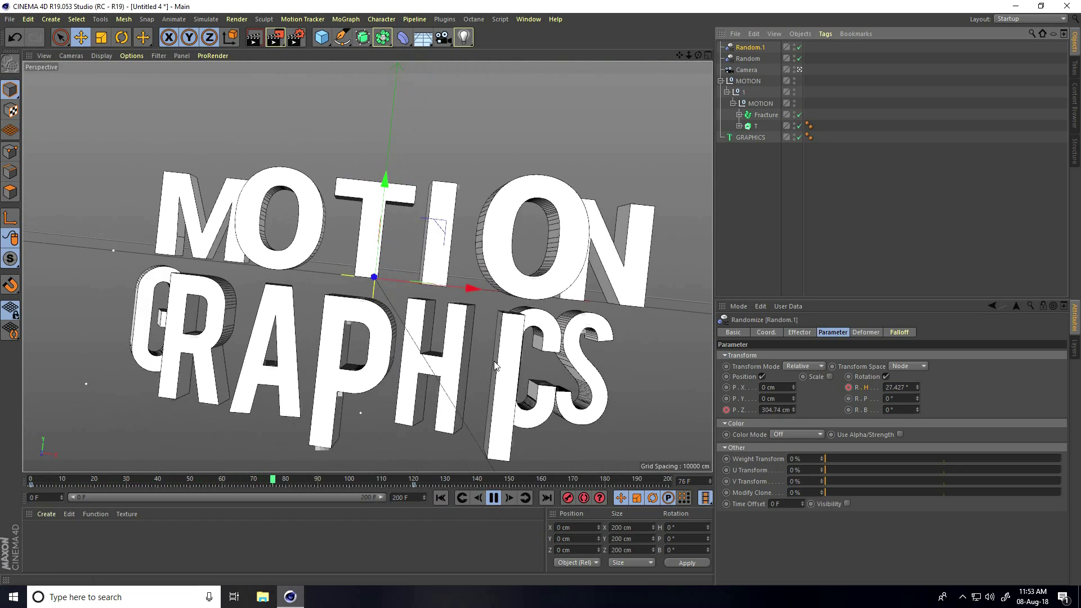
{"action": "left_click", "coordinate": [493, 498]}
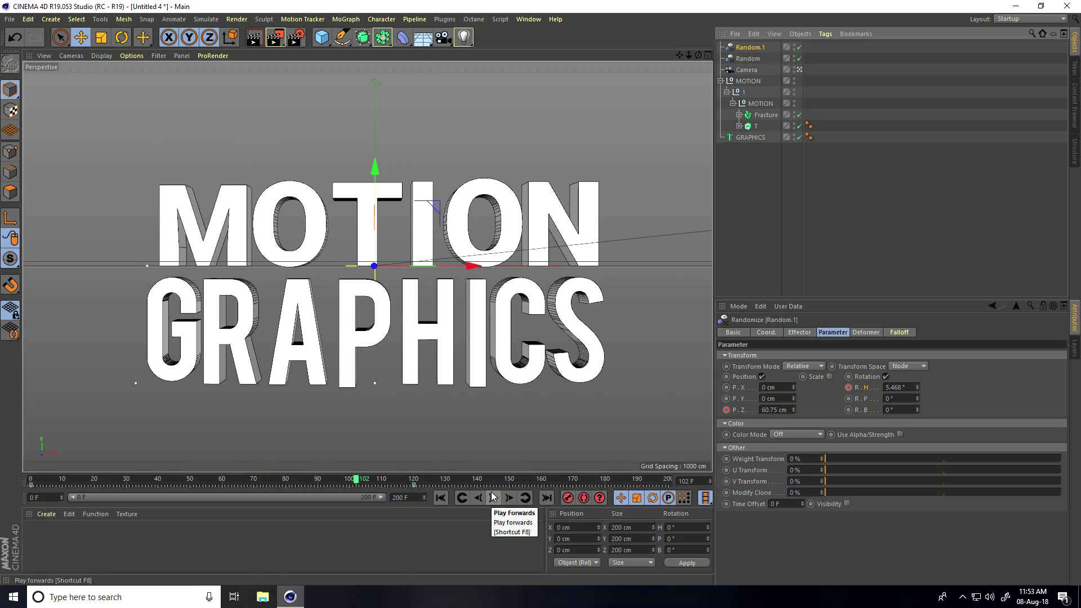
{"action": "left_click", "coordinate": [752, 59]}
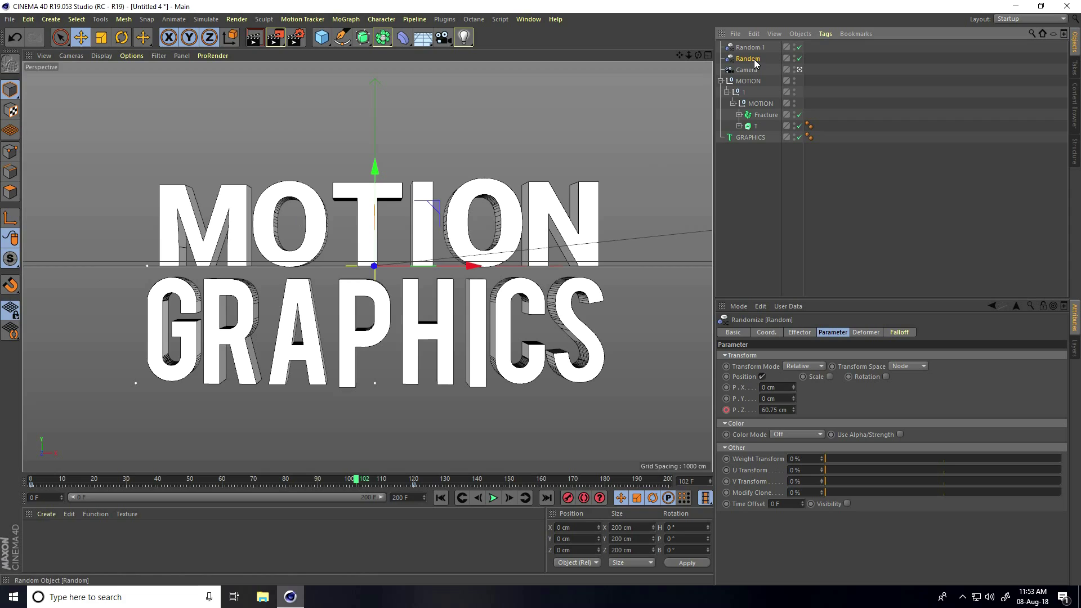
Step: Enable Rotation on the MOTION Random effector at frame 0 and try pitch before clearing heading
{"action": "left_click", "coordinate": [885, 377]}
{"action": "left_click", "coordinate": [441, 498]}
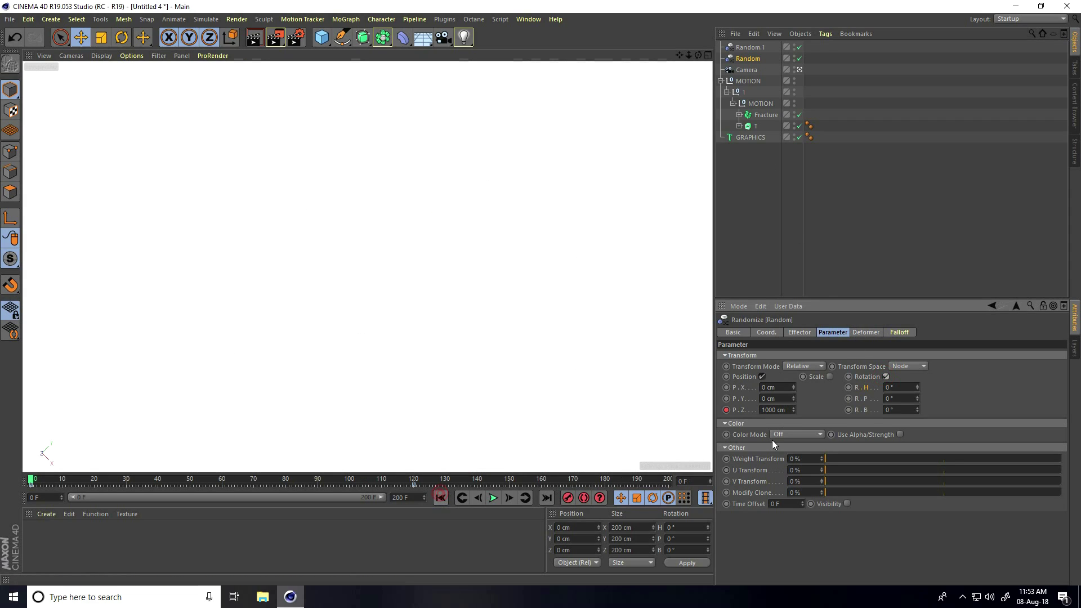
{"action": "left_click", "coordinate": [799, 70]}
{"action": "mouse_move", "coordinate": [916, 395]}
{"action": "left_mouse_down"}
{"action": "mouse_move", "coordinate": [917, 407]}
{"action": "mouse_move", "coordinate": [917, 384]}
{"action": "left_mouse_up"}
{"action": "key", "text": "ctrl+z"}
{"action": "key", "text": "ctrl+z"}
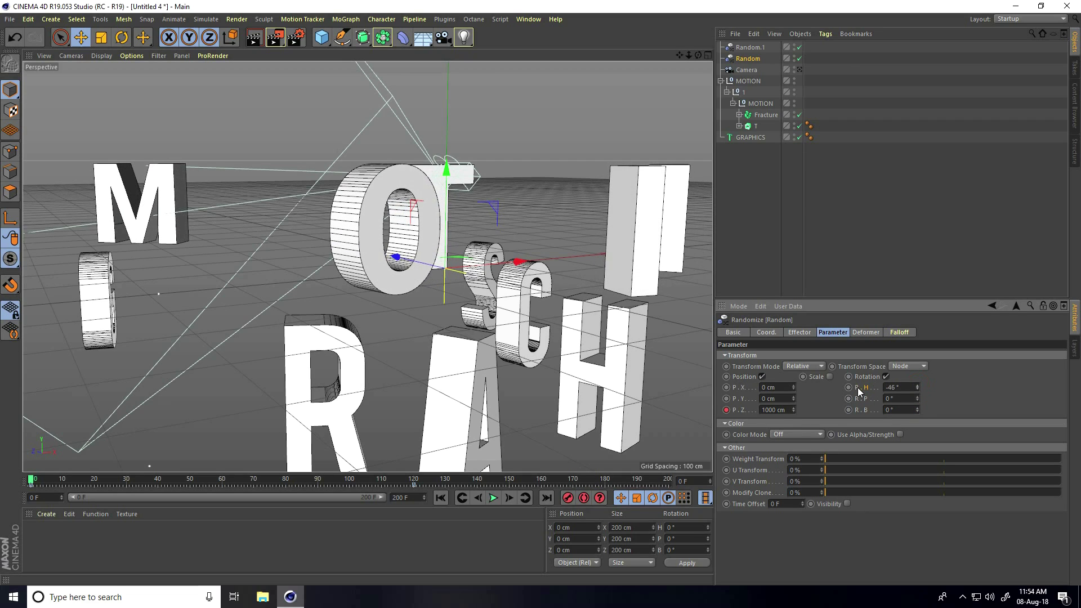
{"action": "key", "text": "BackSpace"}
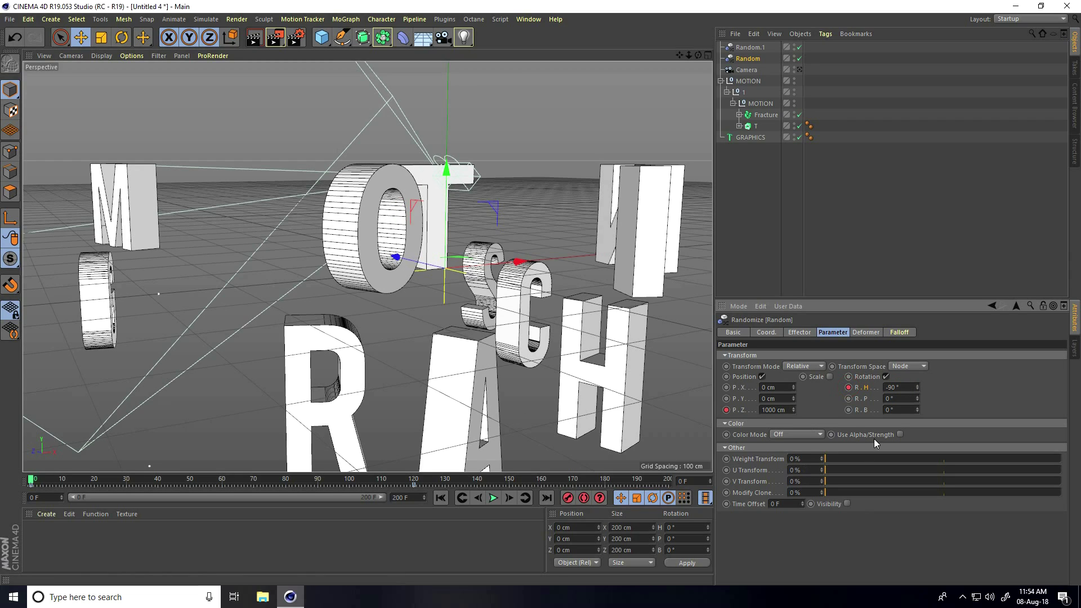
Step: Key the MOTION heading at 0° on frame 120 and play the fly-in in perspective
{"action": "left_click", "coordinate": [525, 498]}
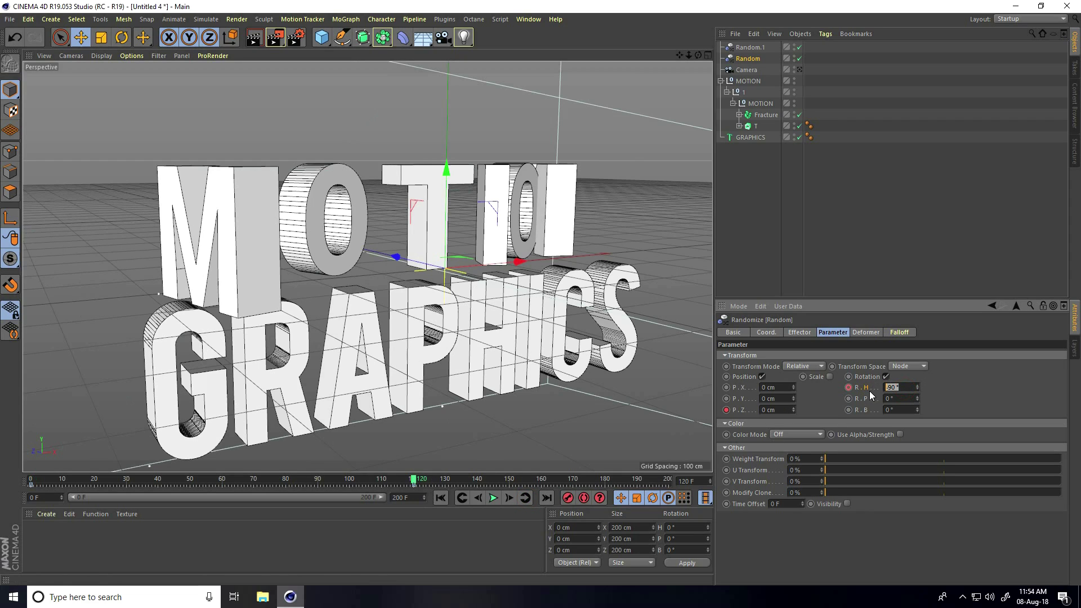
{"action": "left_click", "coordinate": [441, 498]}
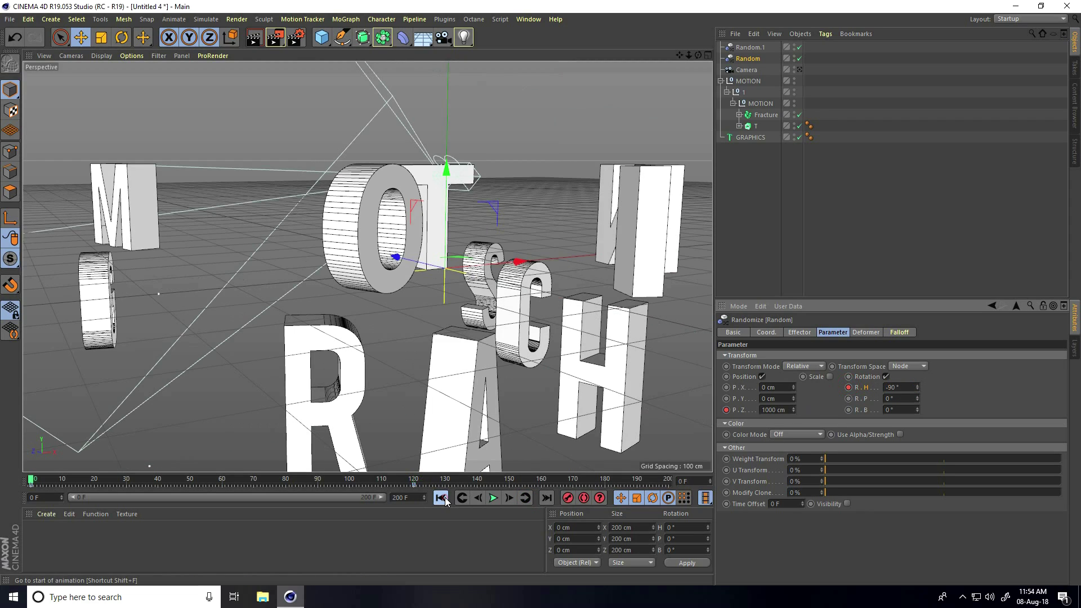
{"action": "left_click", "coordinate": [494, 499]}
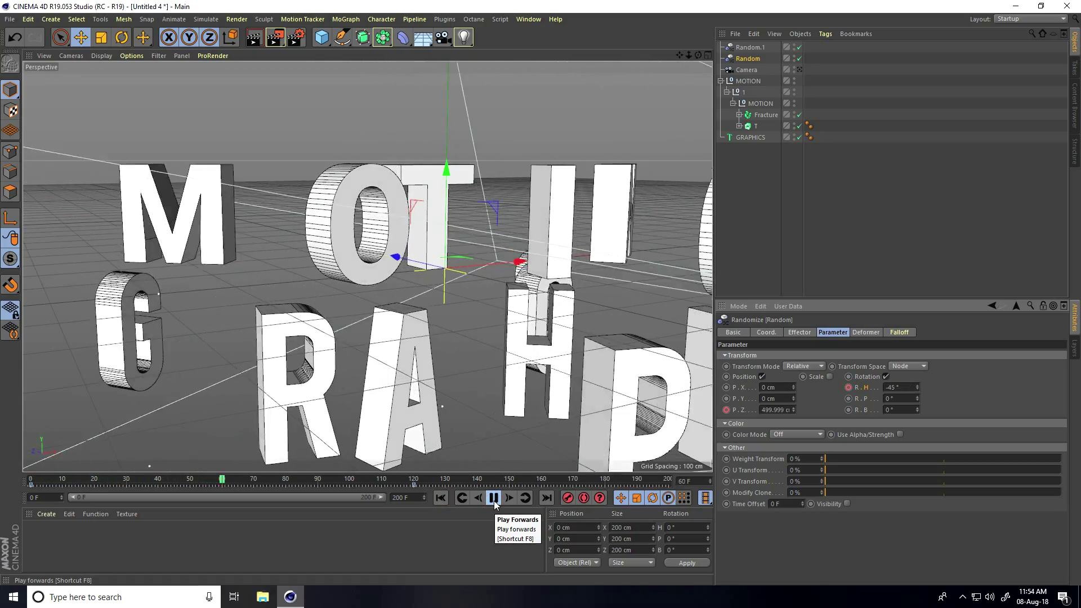
{"action": "left_click", "coordinate": [494, 499]}
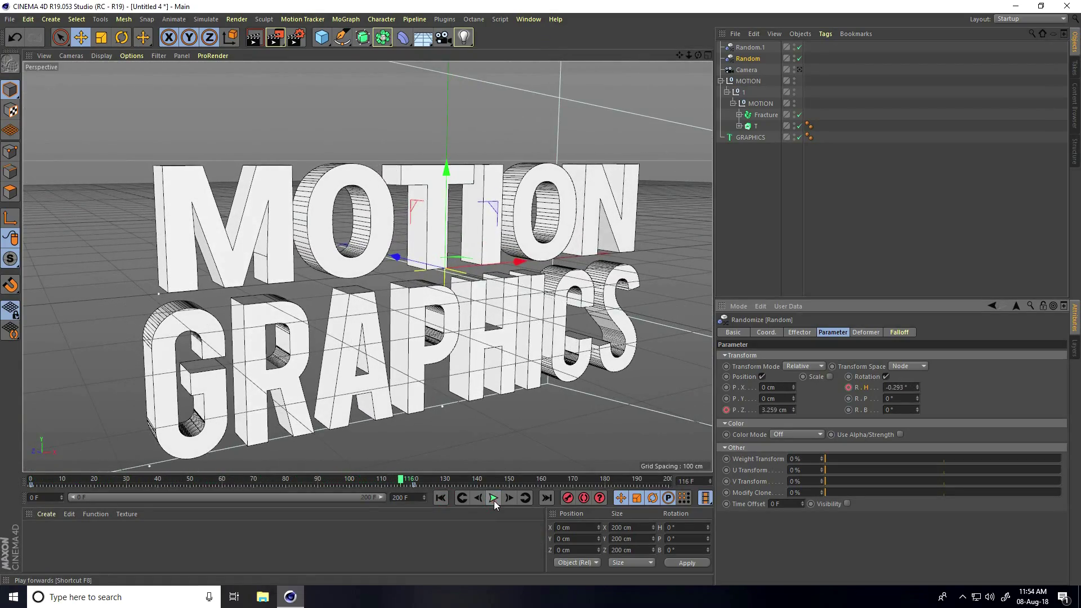
Step: Play both words spinning in through the scene camera twice from frame 0
{"action": "left_click", "coordinate": [798, 70]}
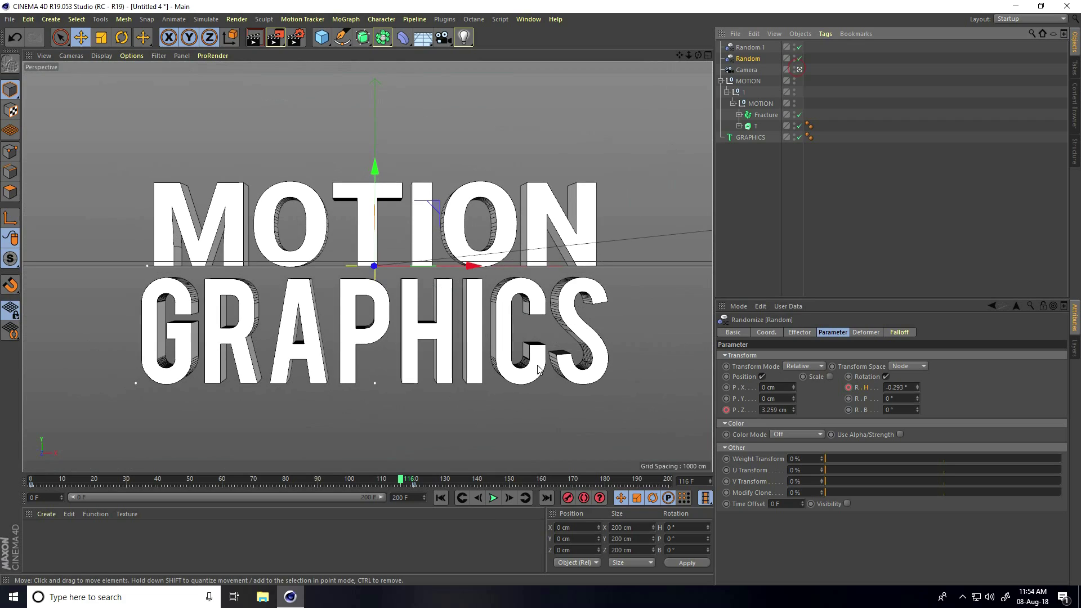
{"action": "left_click", "coordinate": [444, 498]}
{"action": "left_click", "coordinate": [491, 497]}
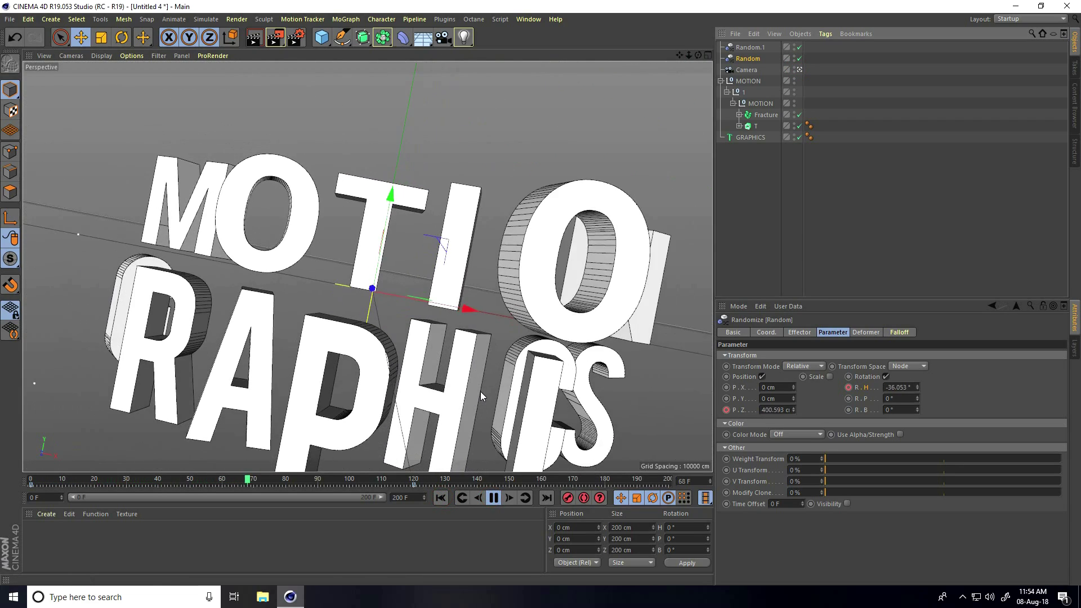
{"action": "left_click", "coordinate": [493, 498]}
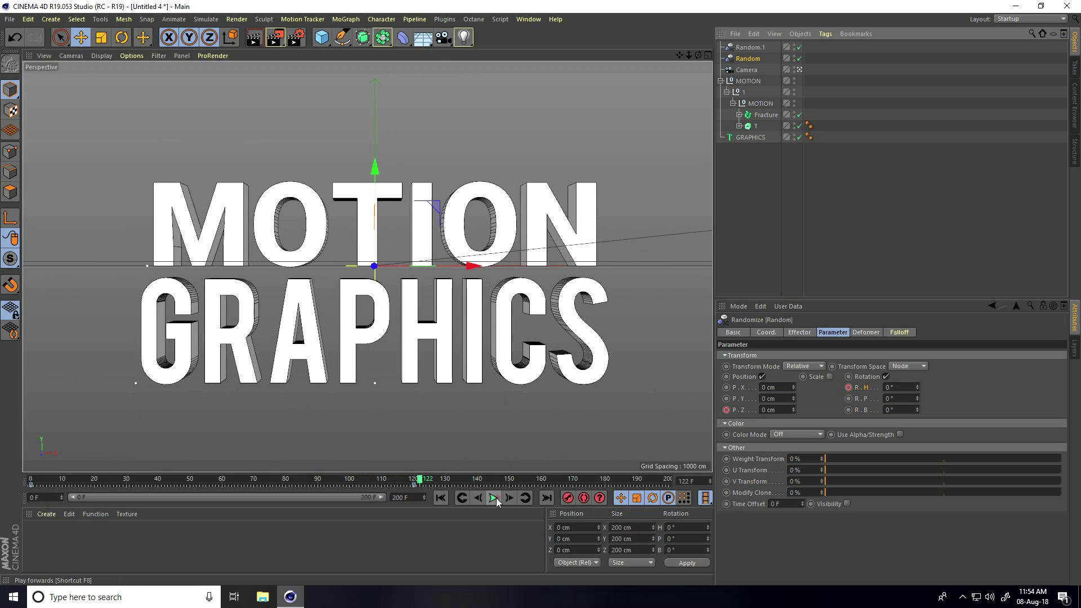
{"action": "left_click", "coordinate": [440, 498]}
{"action": "left_click", "coordinate": [494, 499]}
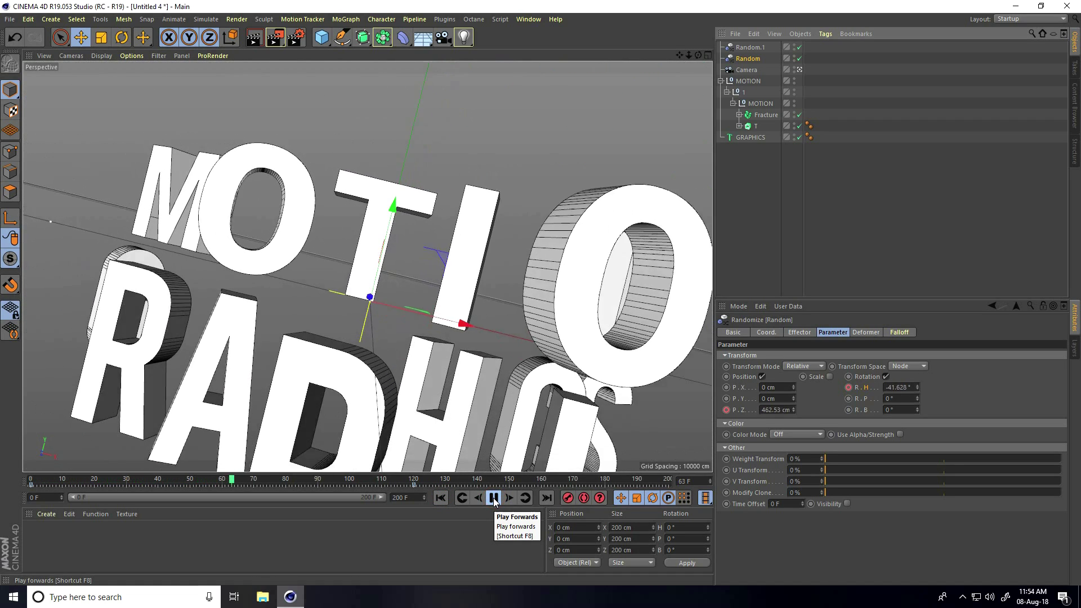
{"action": "left_click", "coordinate": [494, 498]}
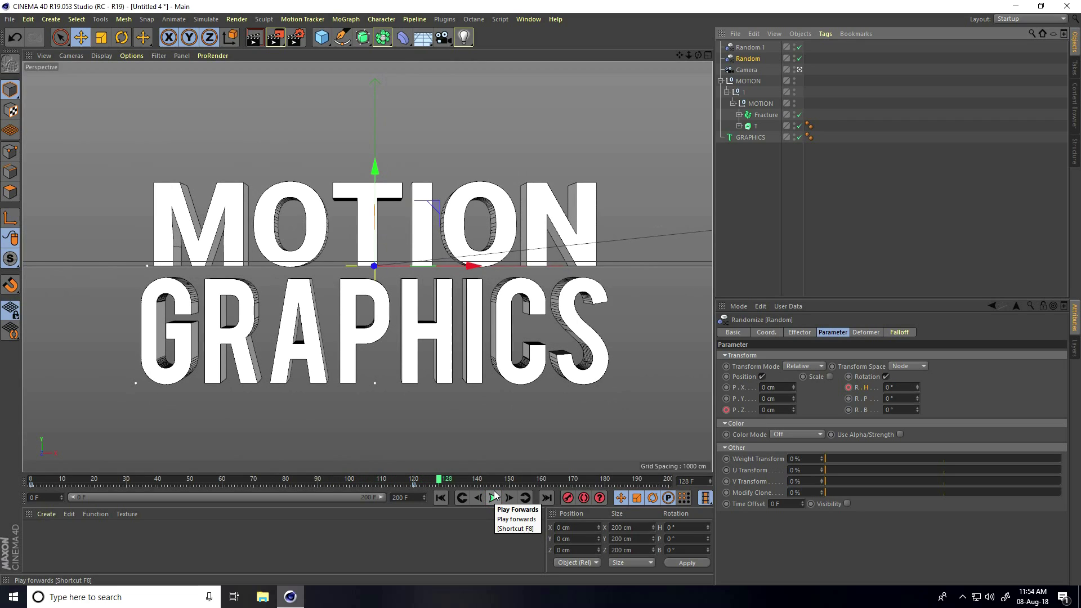
Step: Load the MercyMat material library from the Desktop studio lights and materials folder
{"action": "left_click", "coordinate": [42, 512]}
{"action": "mouse_move", "coordinate": [51, 434]}
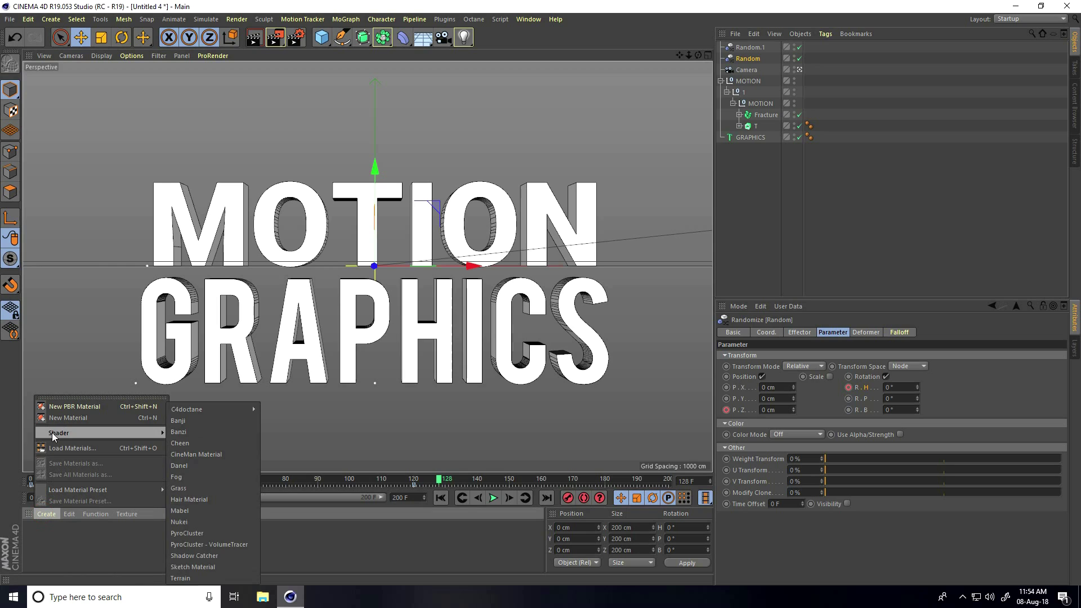
{"action": "left_click", "coordinate": [76, 449]}
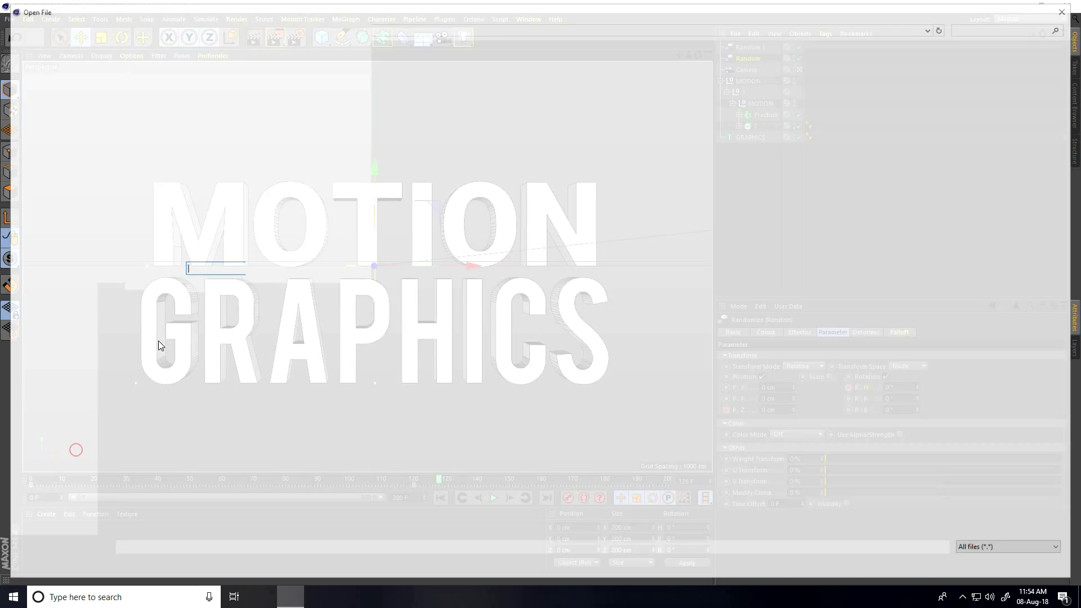
{"action": "left_click", "coordinate": [30, 87]}
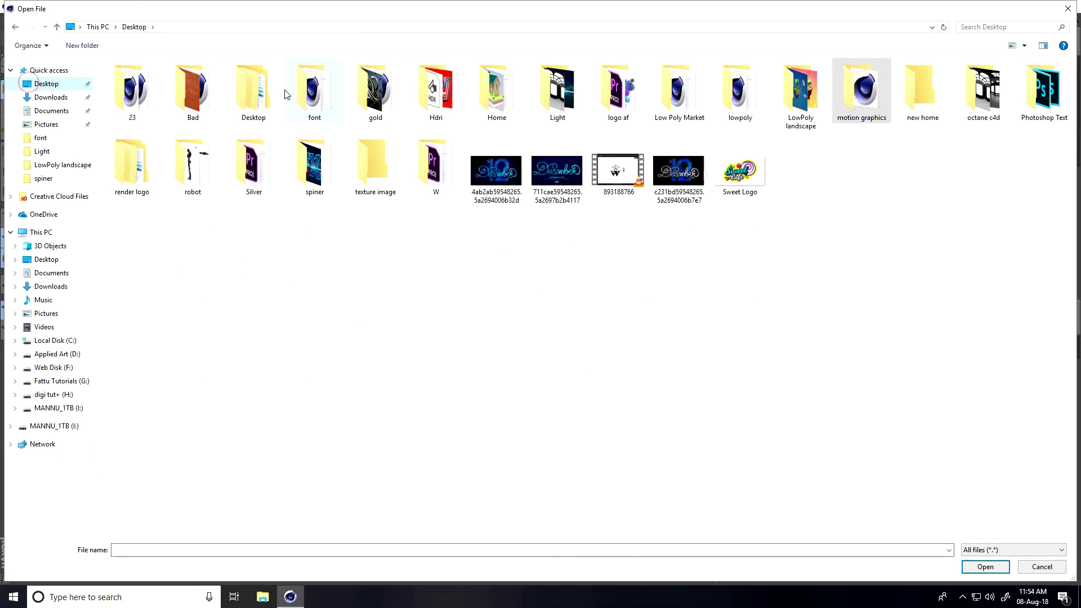
{"action": "double_click", "coordinate": [250, 94]}
{"action": "double_click", "coordinate": [134, 87]}
{"action": "double_click", "coordinate": [130, 83]}
{"action": "left_click", "coordinate": [135, 89]}
{"action": "left_click", "coordinate": [984, 566]}
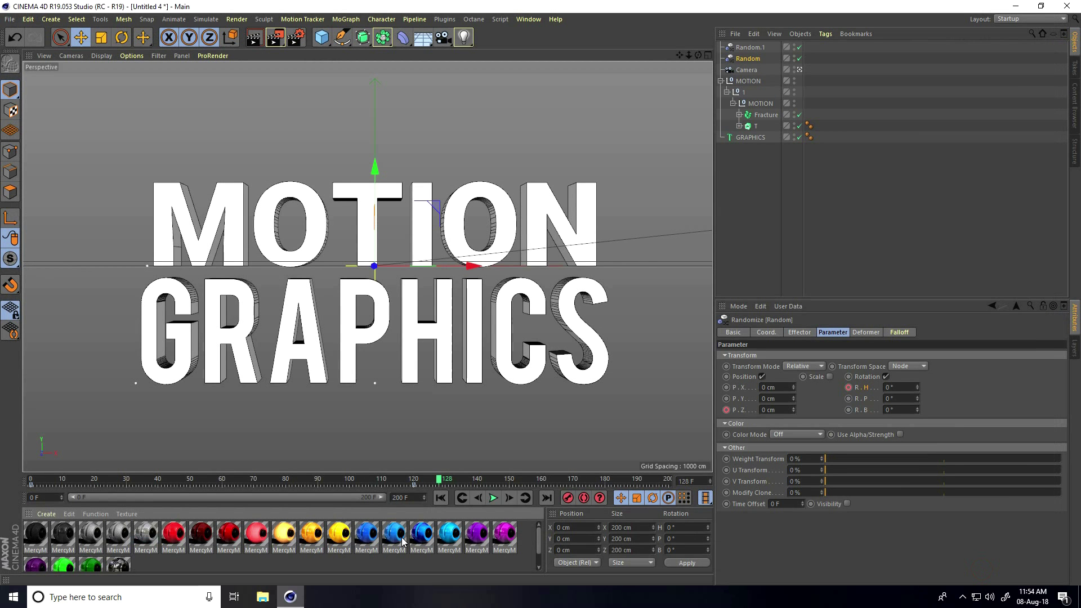
Step: Apply blue MercyMat to GRAPHICS, red to the T, and yellow to the Fracture MOTION letters
{"action": "left_click_drag", "start_coordinate": [754, 143], "coordinate": [753, 138]}
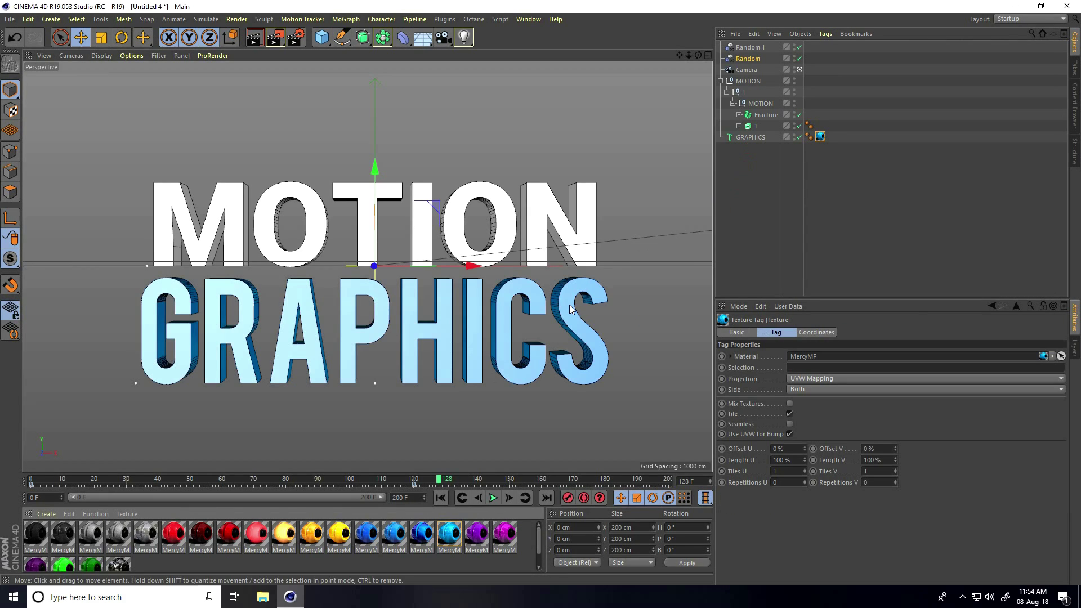
{"action": "left_click", "coordinate": [226, 538]}
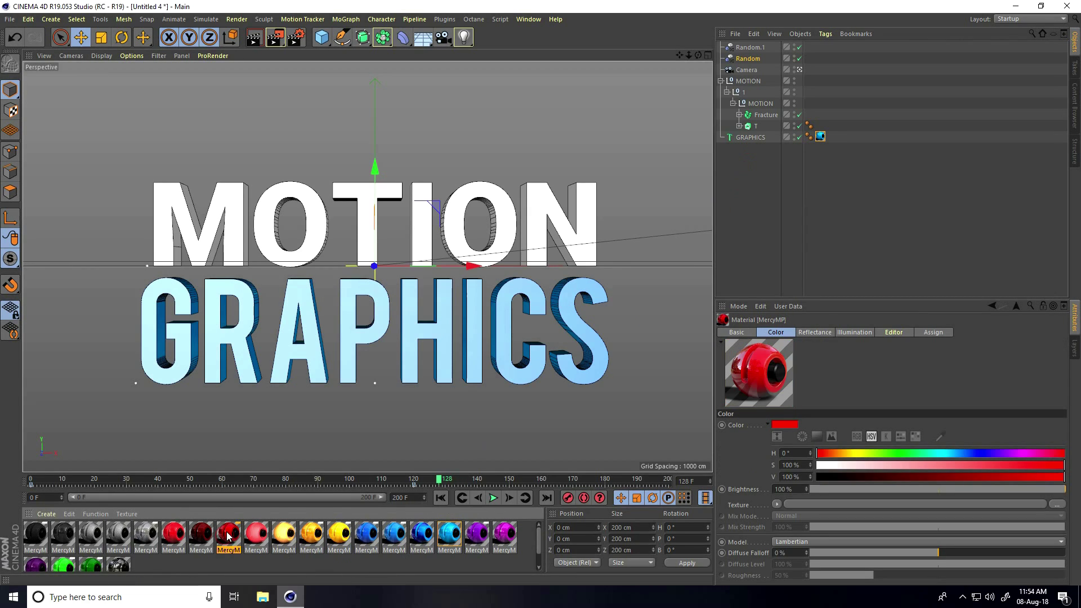
{"action": "left_click_drag", "start_coordinate": [748, 139], "coordinate": [755, 126]}
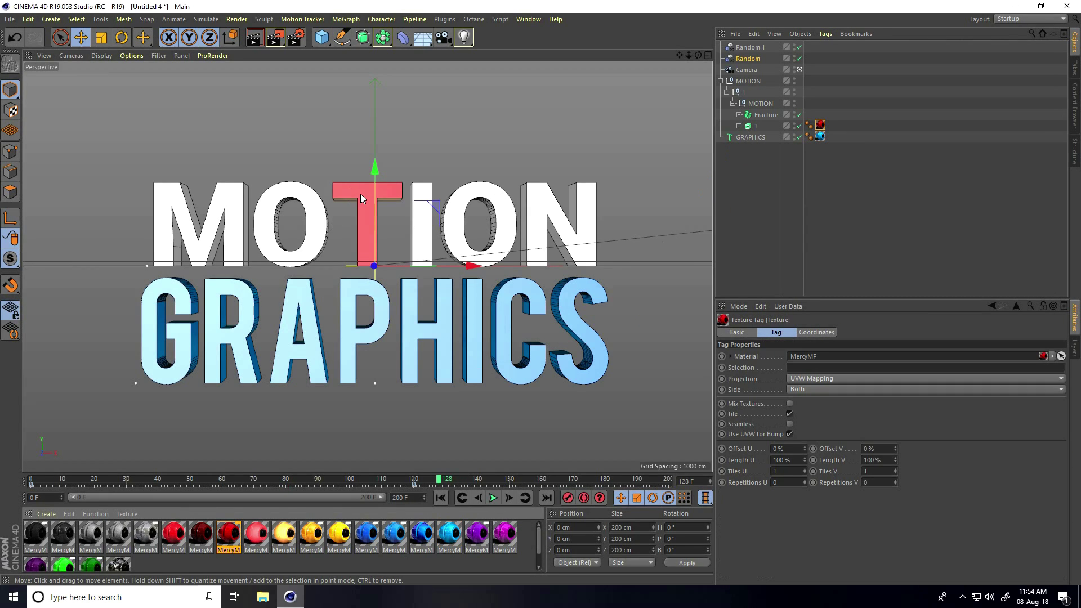
{"action": "left_click_drag", "start_coordinate": [763, 118], "coordinate": [763, 116]}
Step: Play the text fly-in animation from the first frame, then stop it
{"action": "left_click", "coordinate": [442, 501]}
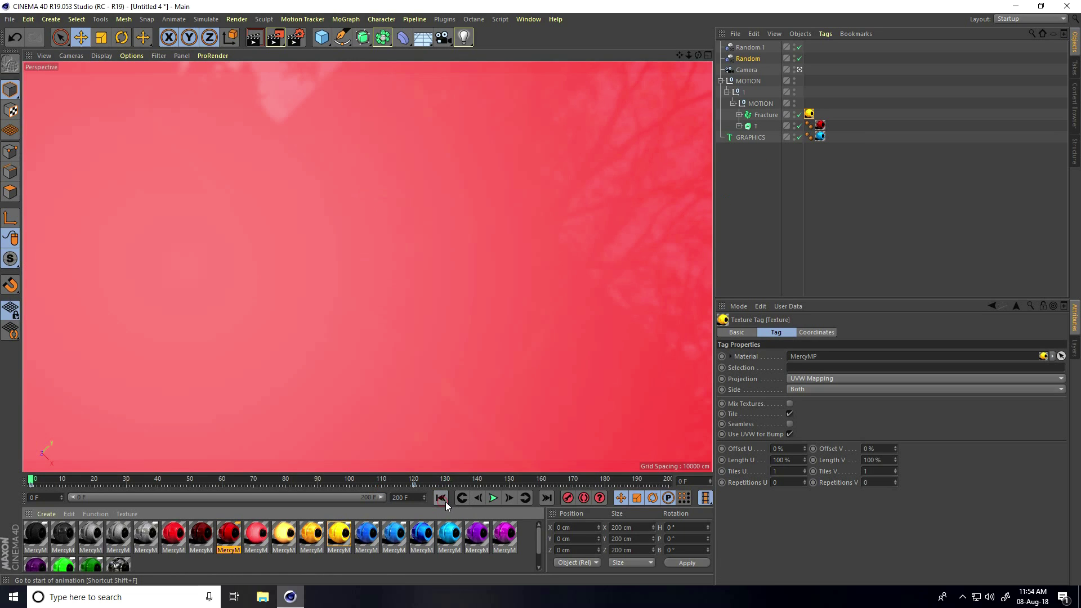
{"action": "left_click", "coordinate": [494, 498]}
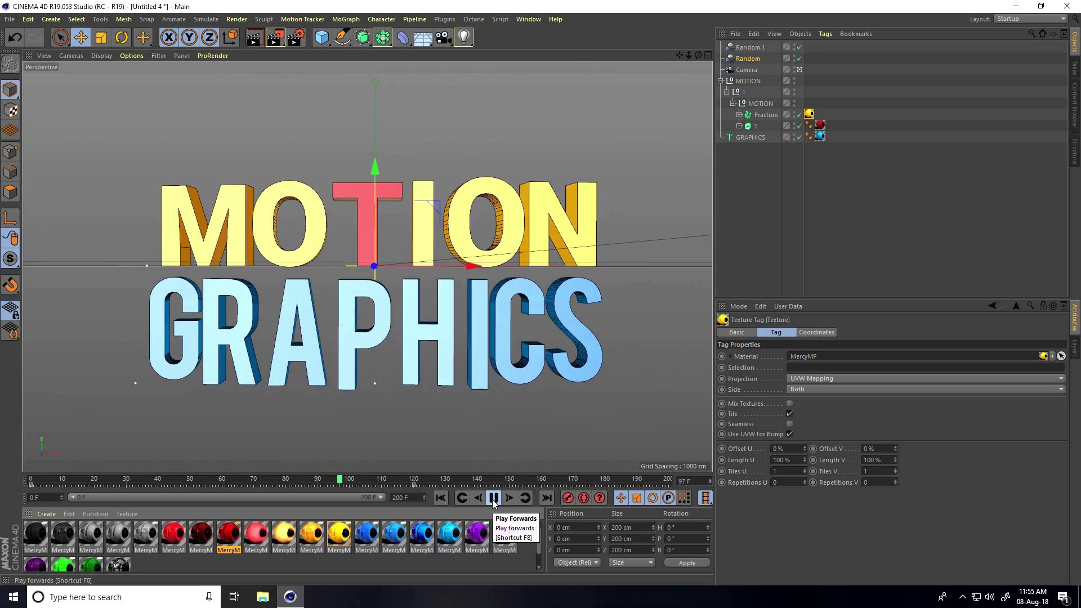
{"action": "left_click", "coordinate": [494, 499]}
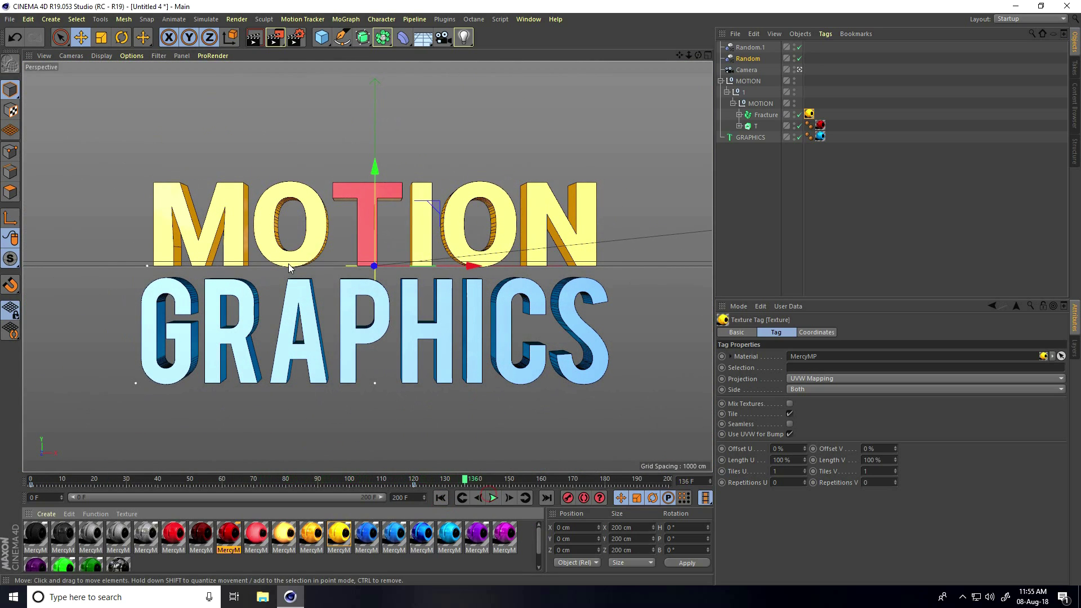
{"action": "left_click", "coordinate": [9, 20]}
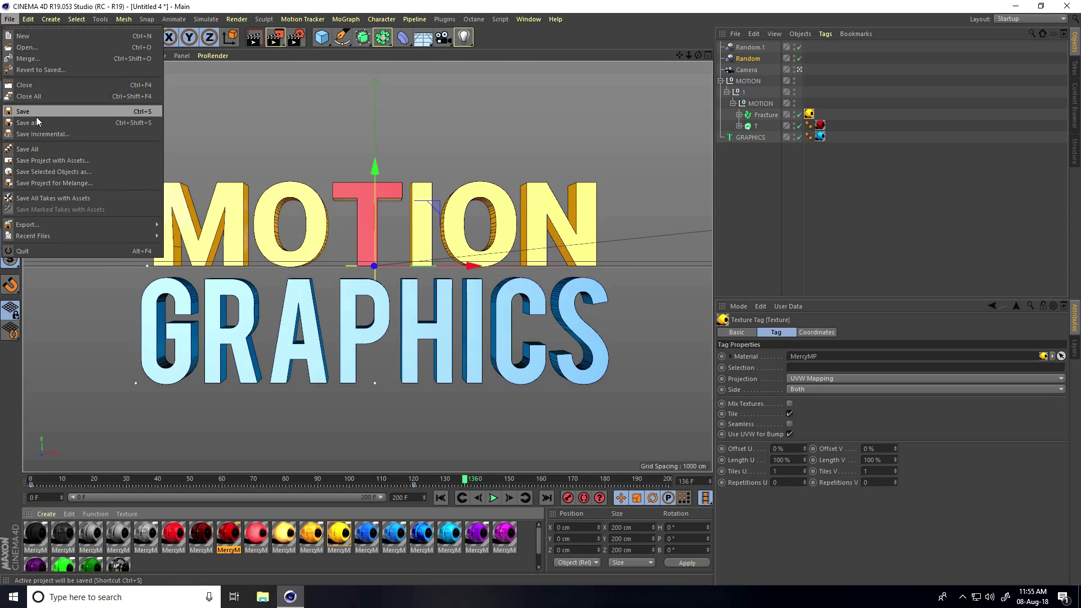
Step: Merge in the cinema-4d-studio lights scene and lower FLOOR & BACKGROUND beneath the text
{"action": "left_click", "coordinate": [36, 58]}
{"action": "left_click", "coordinate": [157, 79]}
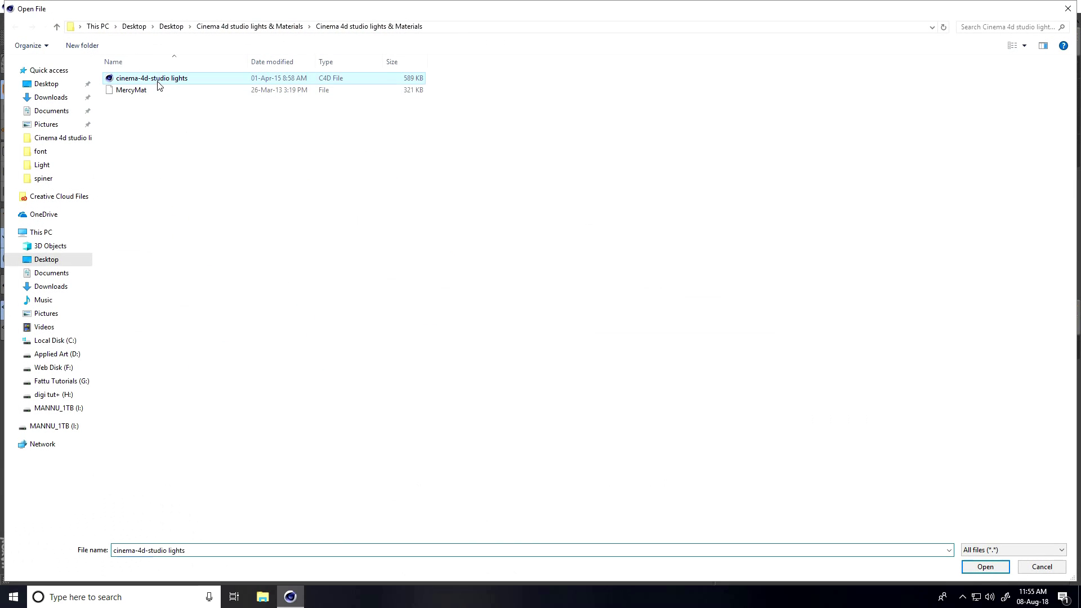
{"action": "left_click", "coordinate": [985, 566]}
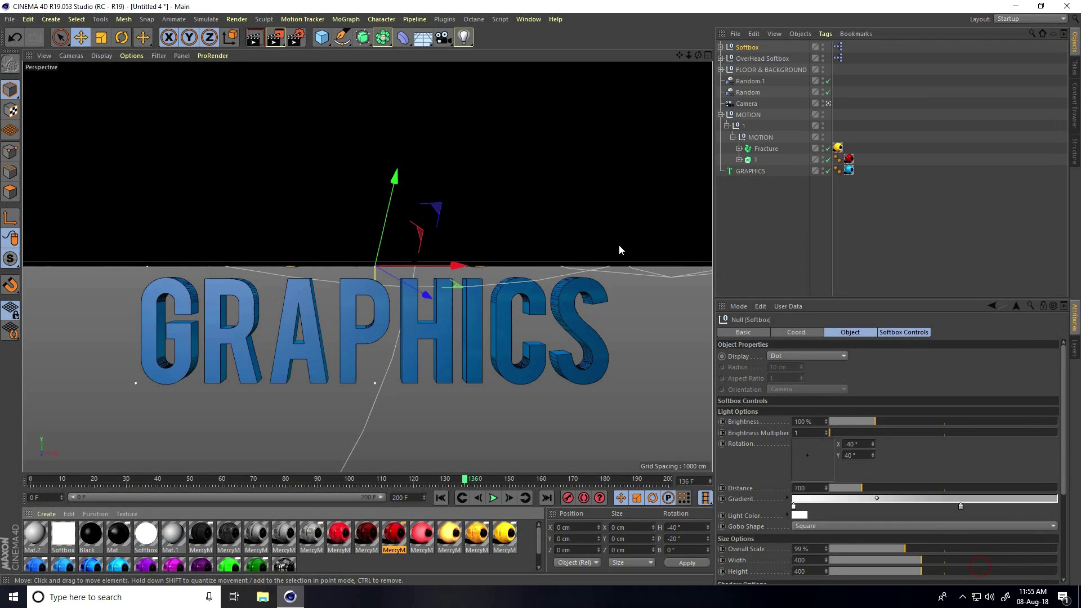
{"action": "left_click", "coordinate": [754, 70]}
{"action": "left_click_drag", "start_coordinate": [353, 164], "coordinate": [363, 266]}
Step: Lower the OverHead Softbox on Y closer to the MOTION GRAPHICS text
{"action": "left_click", "coordinate": [827, 102]}
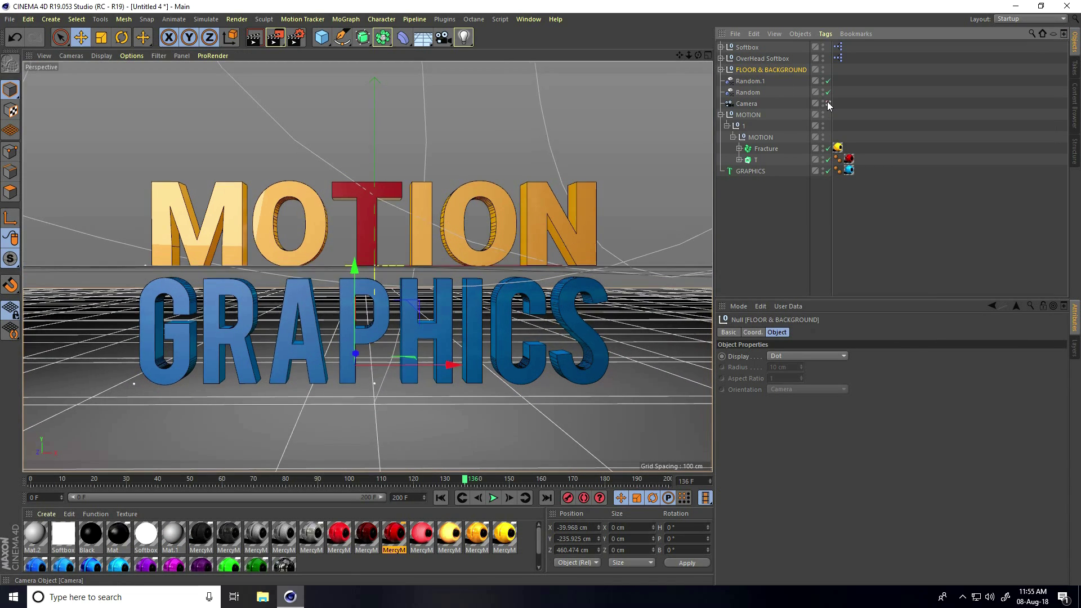
{"action": "left_click_drag", "start_coordinate": [447, 272], "coordinate": [434, 178], "text": "alt"}
{"action": "left_click", "coordinate": [491, 114]}
{"action": "left_click", "coordinate": [761, 58]}
{"action": "left_click_drag", "start_coordinate": [483, 234], "coordinate": [475, 137], "text": "alt"}
{"action": "left_click_drag", "start_coordinate": [392, 76], "coordinate": [239, 255]}
{"action": "right_click_drag", "start_coordinate": [239, 256], "coordinate": [333, 211], "text": "alt"}
{"action": "left_click_drag", "start_coordinate": [347, 287], "coordinate": [478, 270], "text": "alt"}
Step: View through the scene camera, replay the animation from the start, and open Render Settings
{"action": "left_click", "coordinate": [828, 104]}
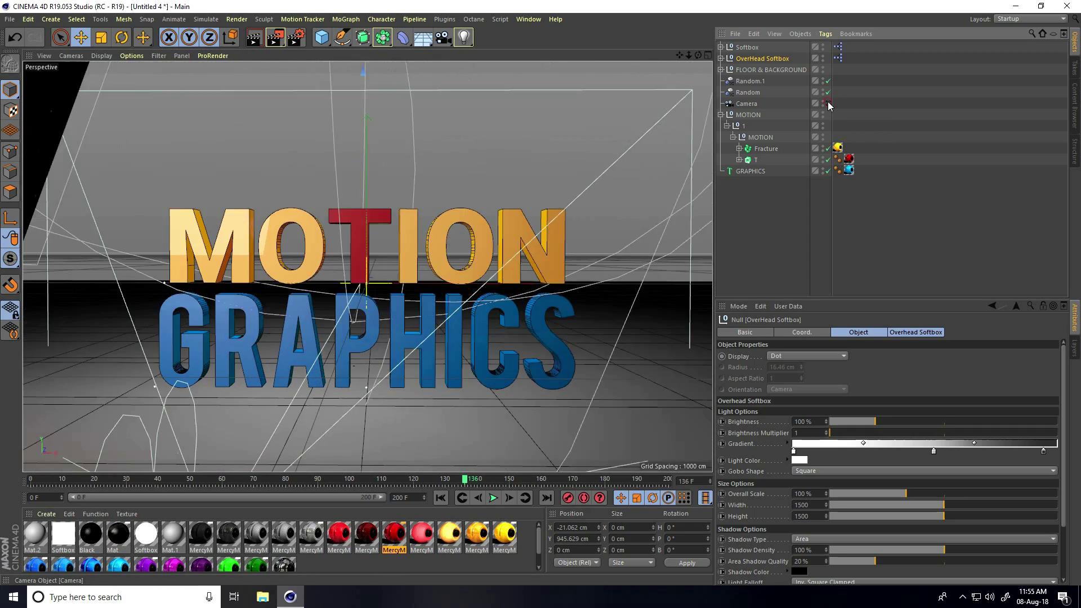
{"action": "left_click", "coordinate": [440, 498]}
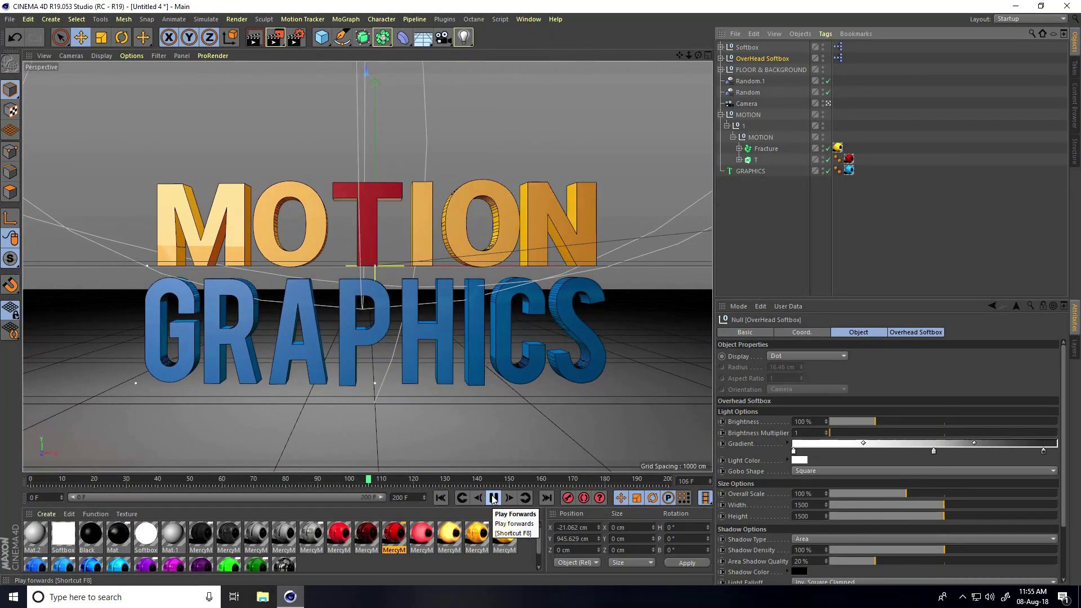
{"action": "left_click", "coordinate": [493, 498]}
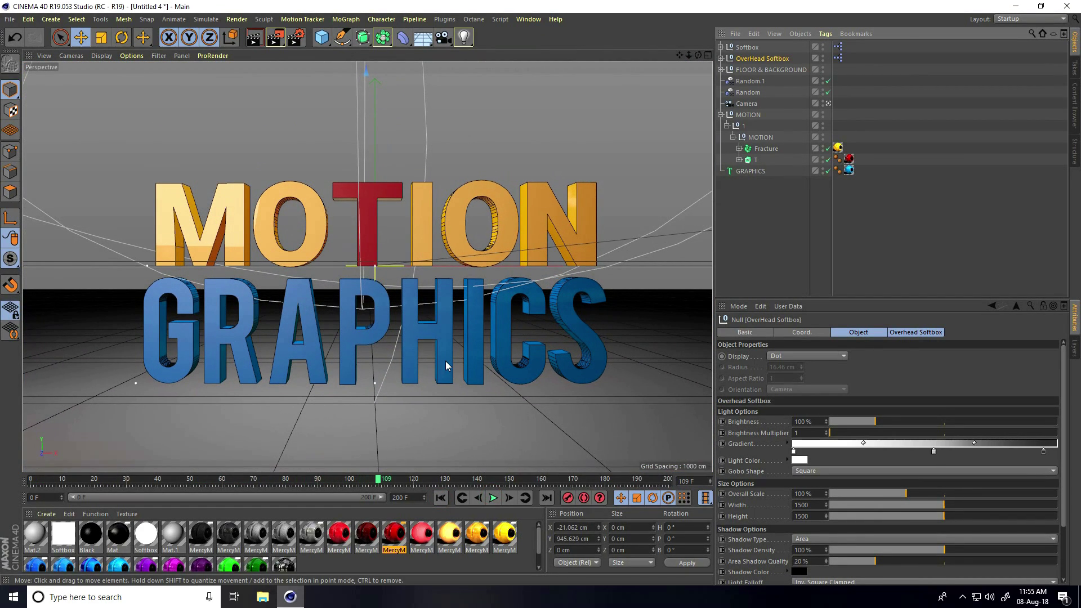
{"action": "left_click", "coordinate": [296, 37]}
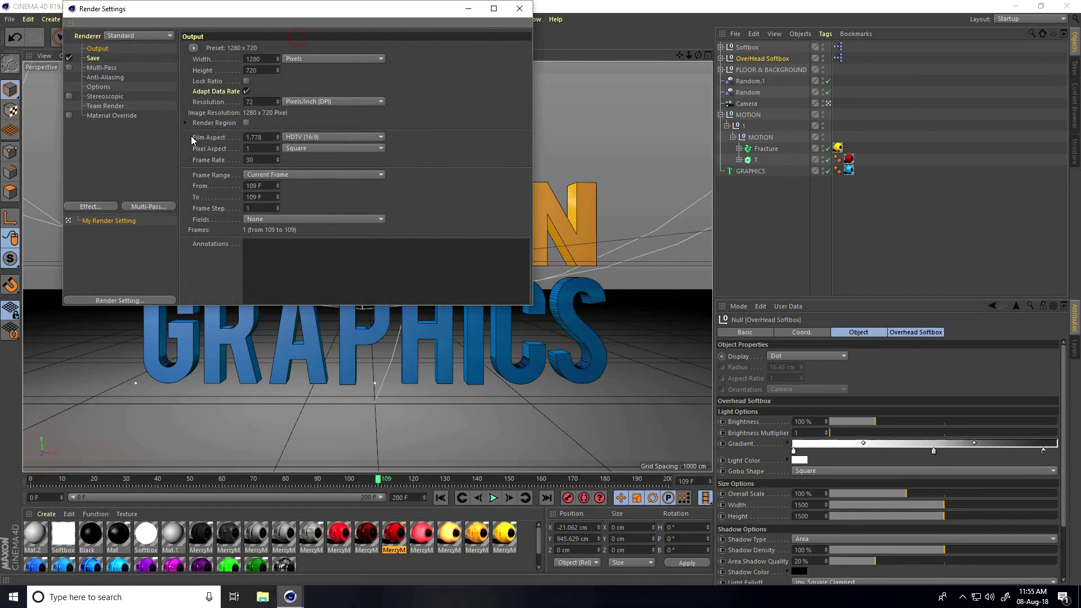
Step: Apply the HDTV 1080 29.97 output preset and render All Frames (0 to 200)
{"action": "left_click", "coordinate": [192, 49]}
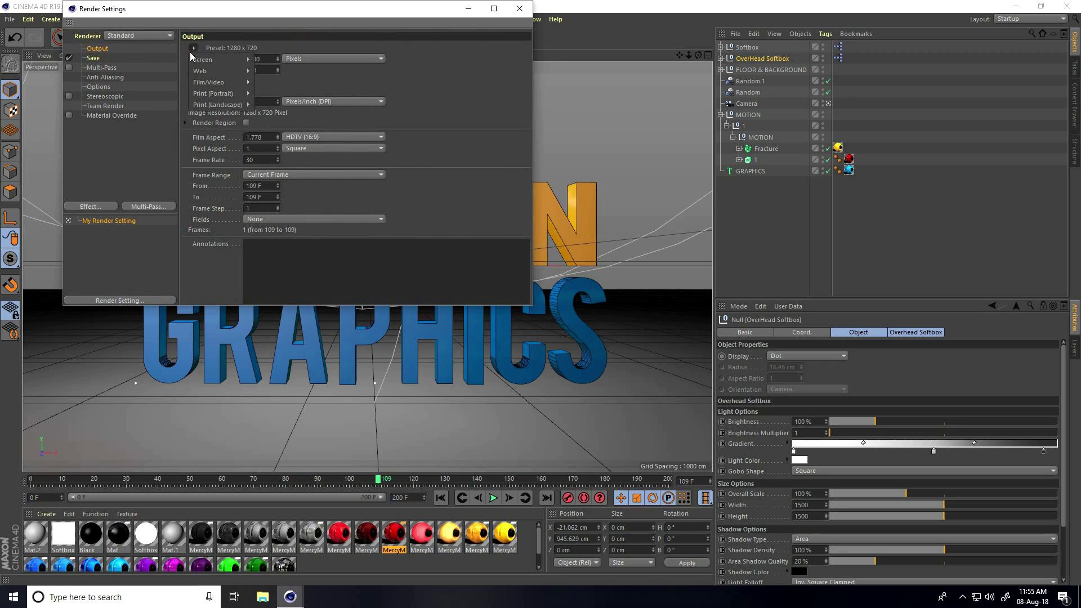
{"action": "mouse_move", "coordinate": [214, 82]}
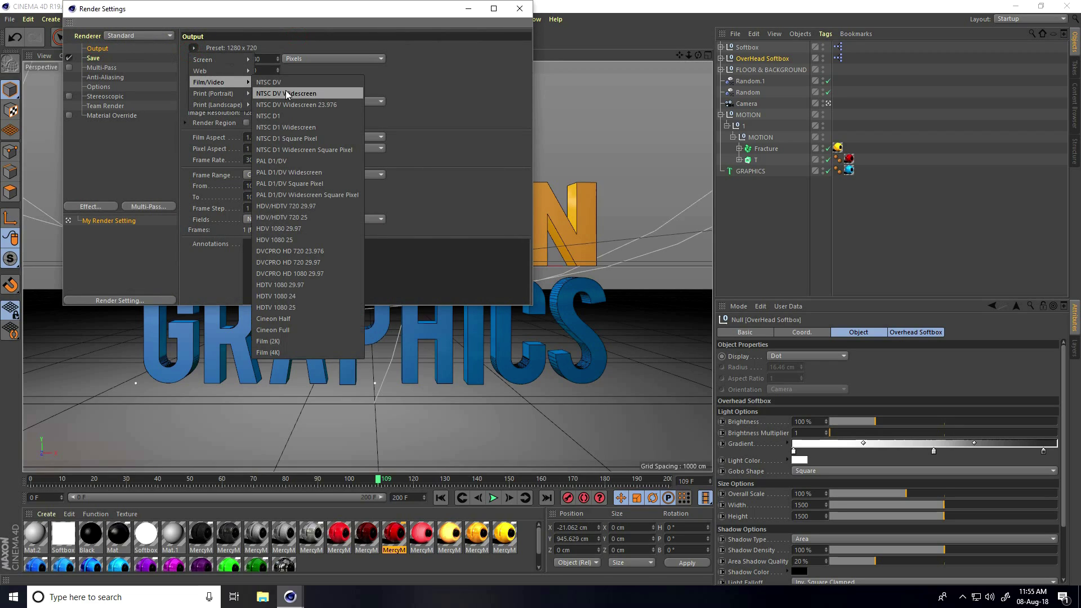
{"action": "left_click", "coordinate": [312, 285]}
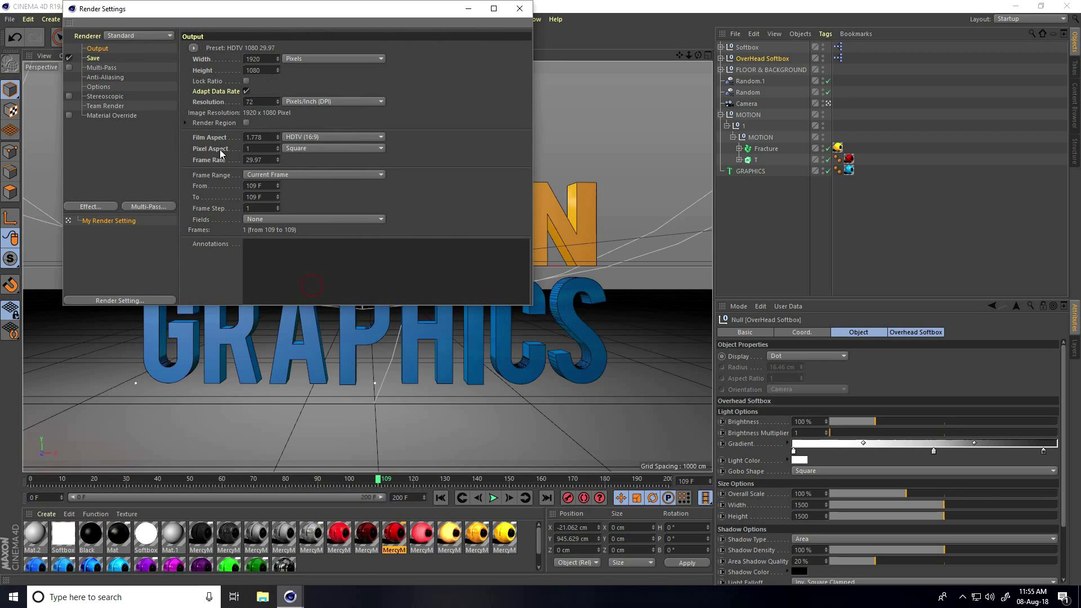
{"action": "left_click", "coordinate": [268, 175]}
{"action": "left_click", "coordinate": [259, 210]}
Step: Save the render as AVI into a new folder 'm' with file name 'a'
{"action": "left_click", "coordinate": [95, 58]}
{"action": "left_click", "coordinate": [285, 81]}
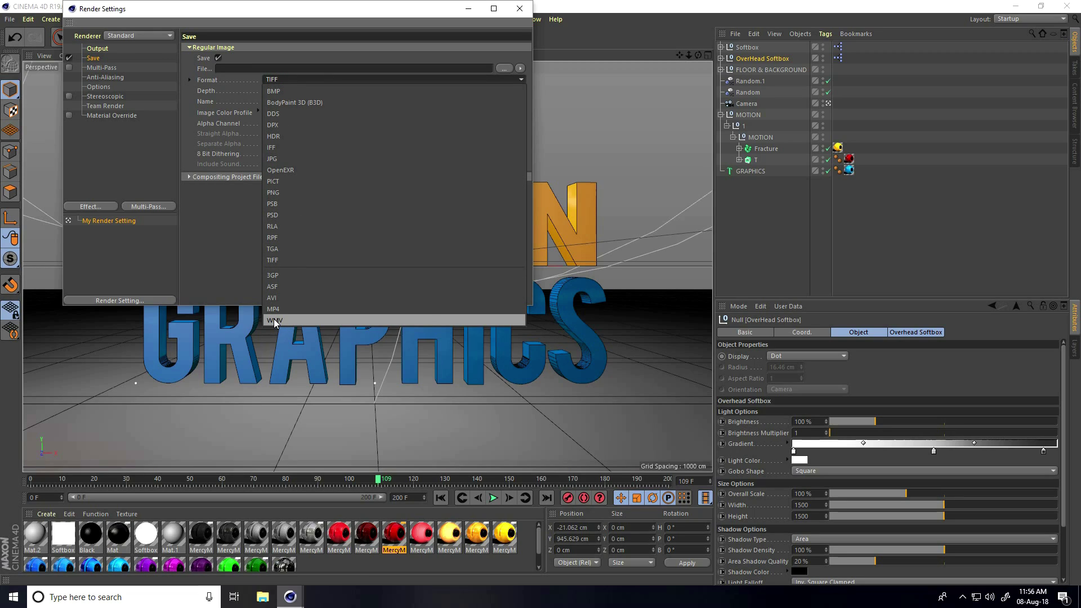
{"action": "left_click", "coordinate": [278, 299]}
{"action": "left_click", "coordinate": [505, 68]}
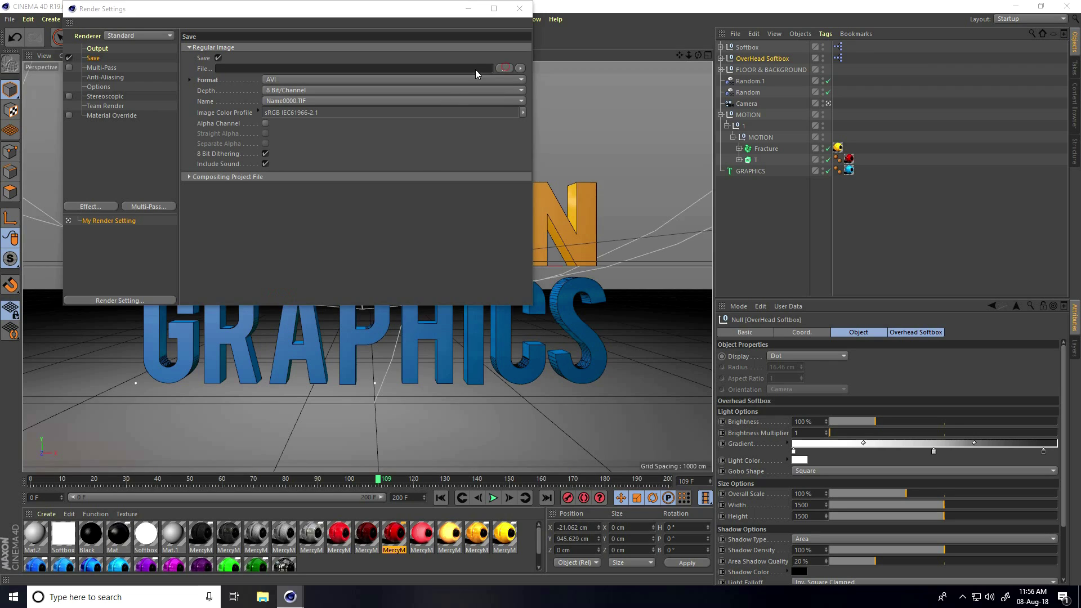
{"action": "right_click", "coordinate": [118, 151]}
{"action": "mouse_move", "coordinate": [144, 279]}
{"action": "left_click", "coordinate": [350, 295]}
{"action": "type", "text": "motion text render"}
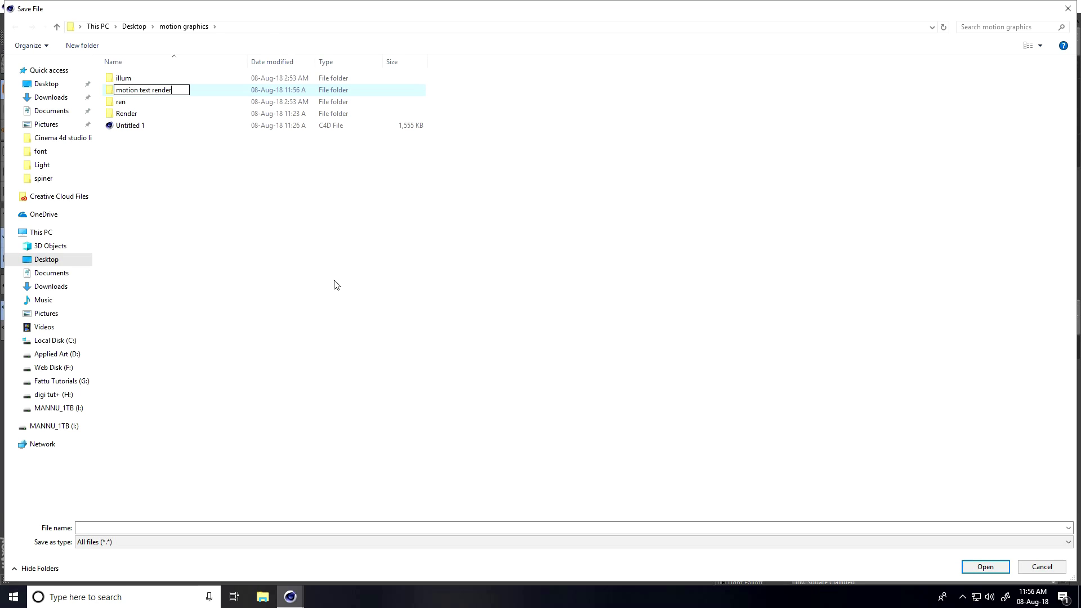
{"action": "key", "text": "Return"}
{"action": "key", "text": "Return"}
{"action": "left_click", "coordinate": [354, 523]}
{"action": "type", "text": "a"}
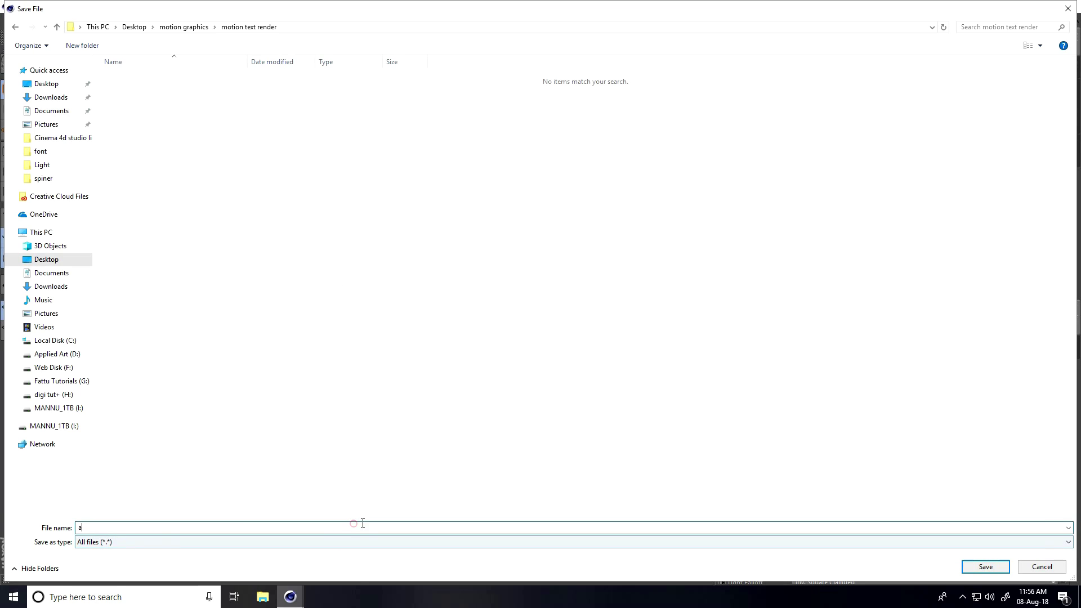
{"action": "left_click", "coordinate": [985, 566]}
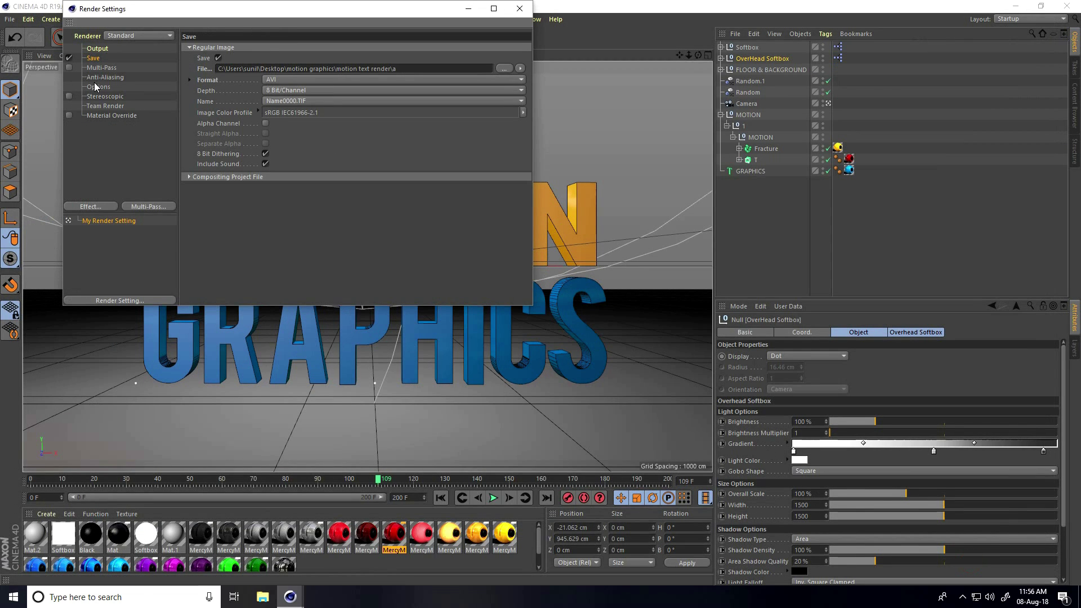
Step: Set anti-aliasing to Best and add Ambient Occlusion and Global Illumination effects
{"action": "left_click", "coordinate": [107, 77]}
{"action": "left_click", "coordinate": [285, 49]}
{"action": "left_click", "coordinate": [296, 83]}
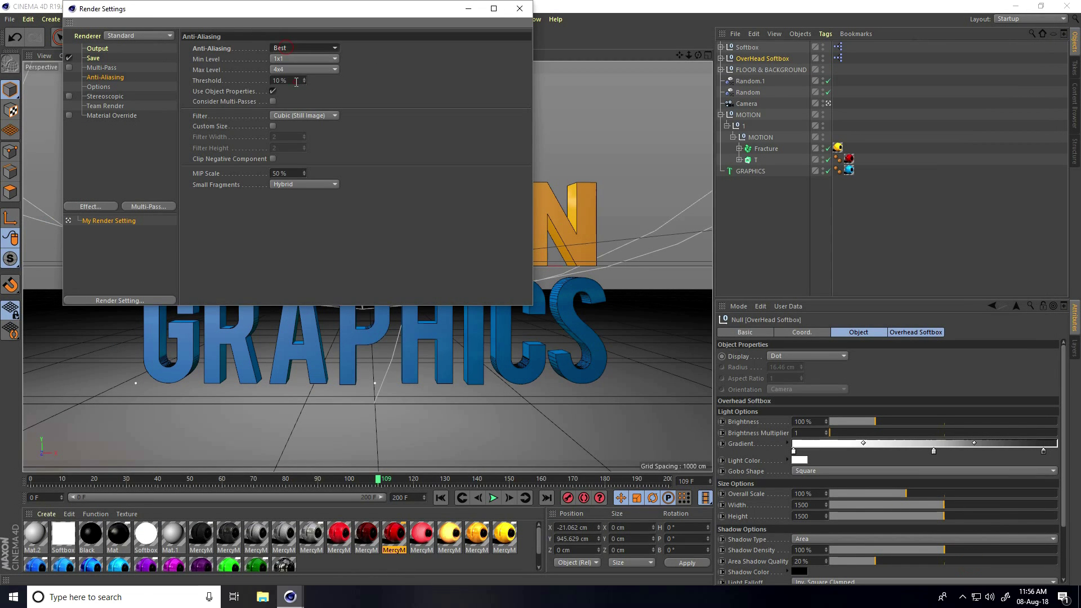
{"action": "left_click", "coordinate": [96, 208]}
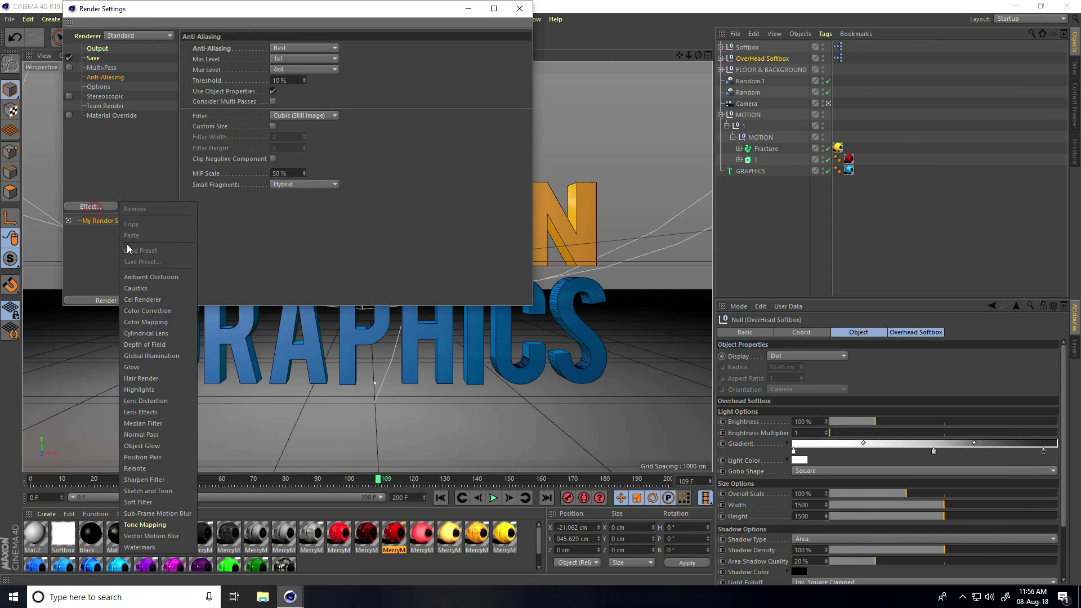
{"action": "left_click", "coordinate": [156, 277]}
{"action": "left_click", "coordinate": [95, 207]}
{"action": "left_click", "coordinate": [151, 345]}
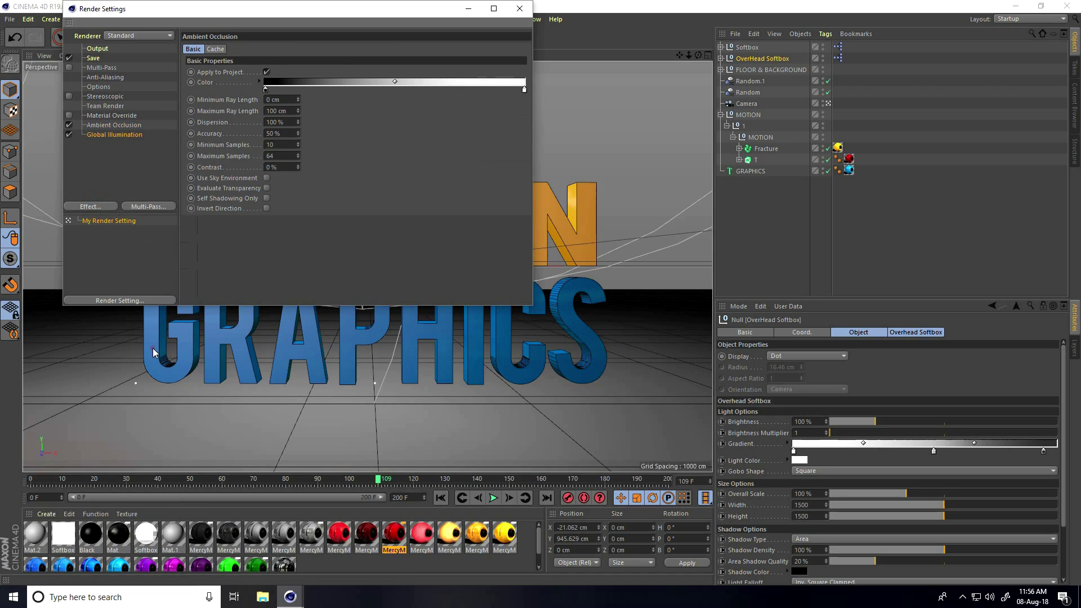
Step: Render the animation to the Picture Viewer, dismissing the missing texture warning
{"action": "left_click", "coordinate": [519, 9]}
{"action": "left_click", "coordinate": [276, 36]}
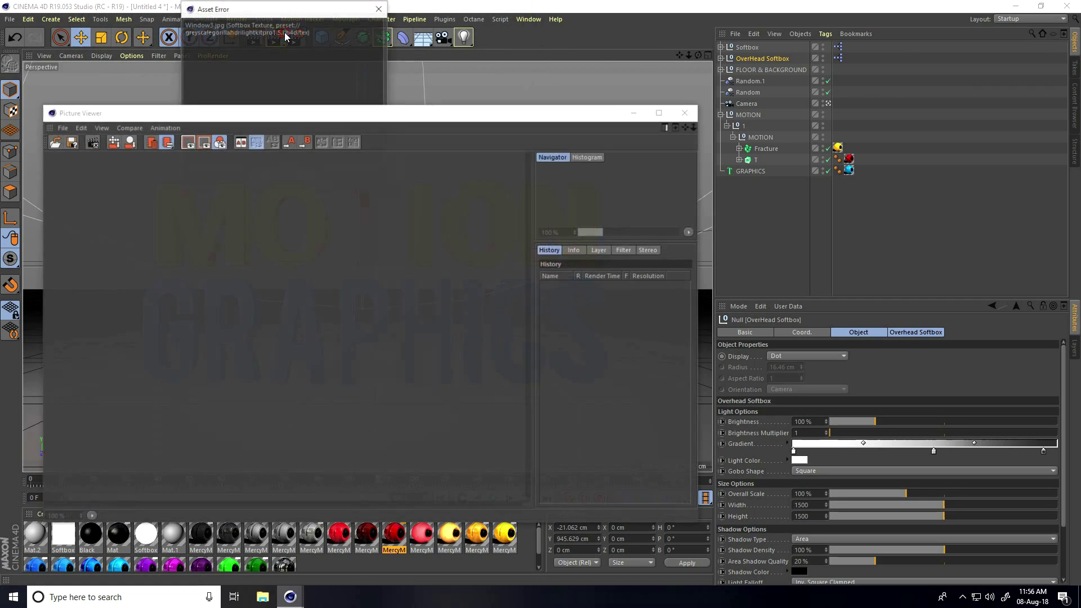
{"action": "left_click", "coordinate": [261, 175]}
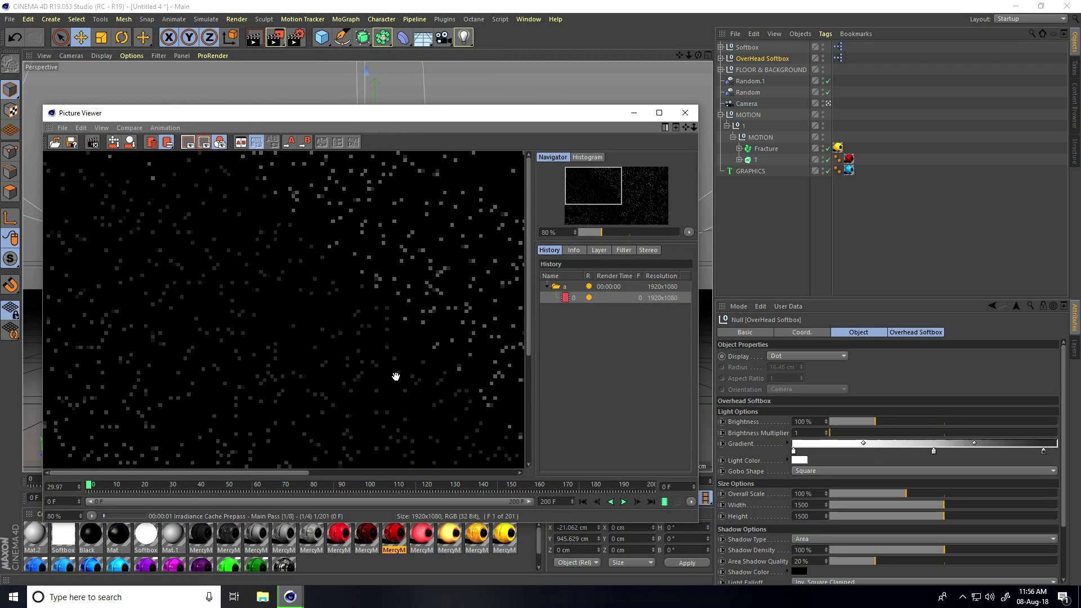
{"action": "scroll", "coordinate": [396, 376], "scroll_direction": "down", "scroll_amount": 1}
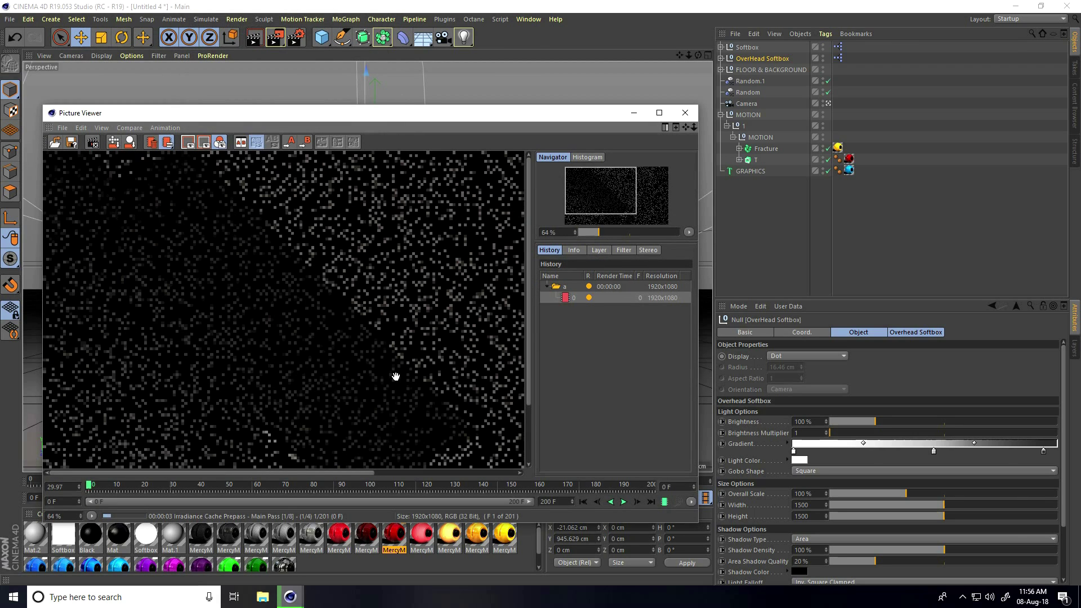